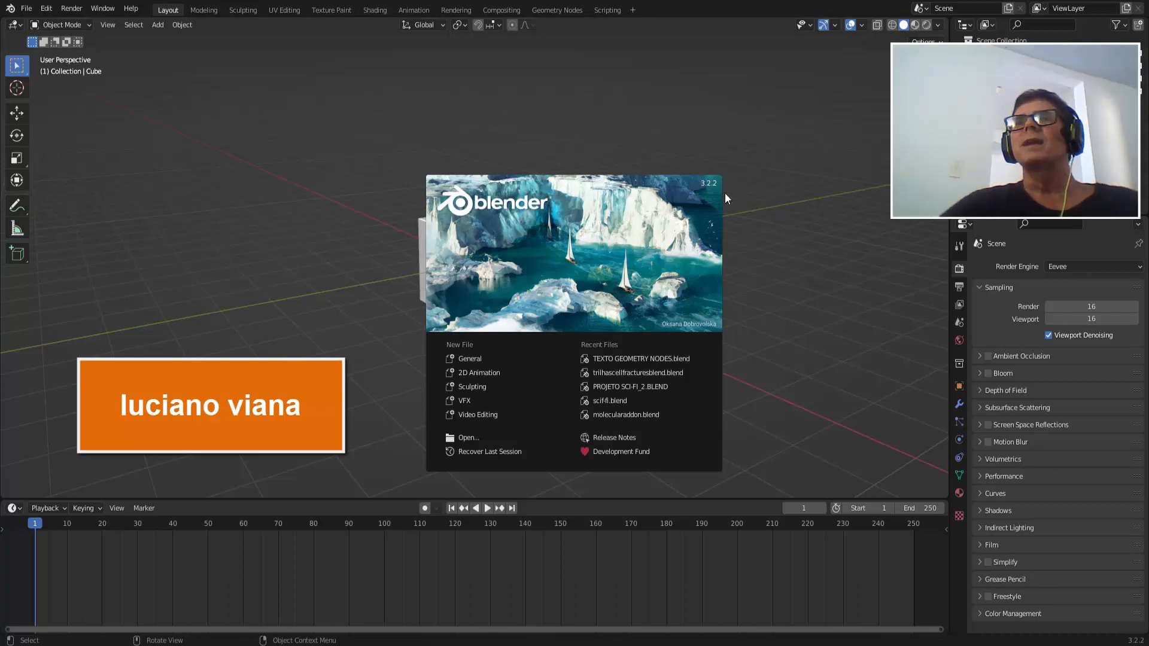
Select the cube, enlarge the timeline area, and turn it into a Geometry Node Editor with its sidebar hidden.
click(751, 229)
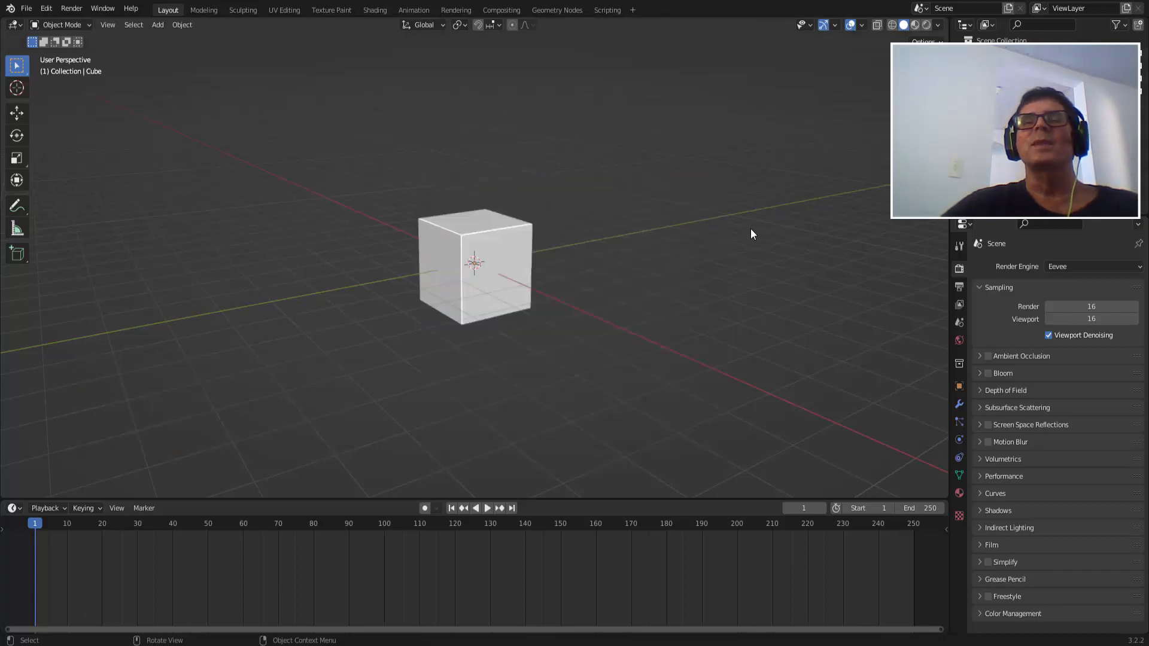
click(510, 235)
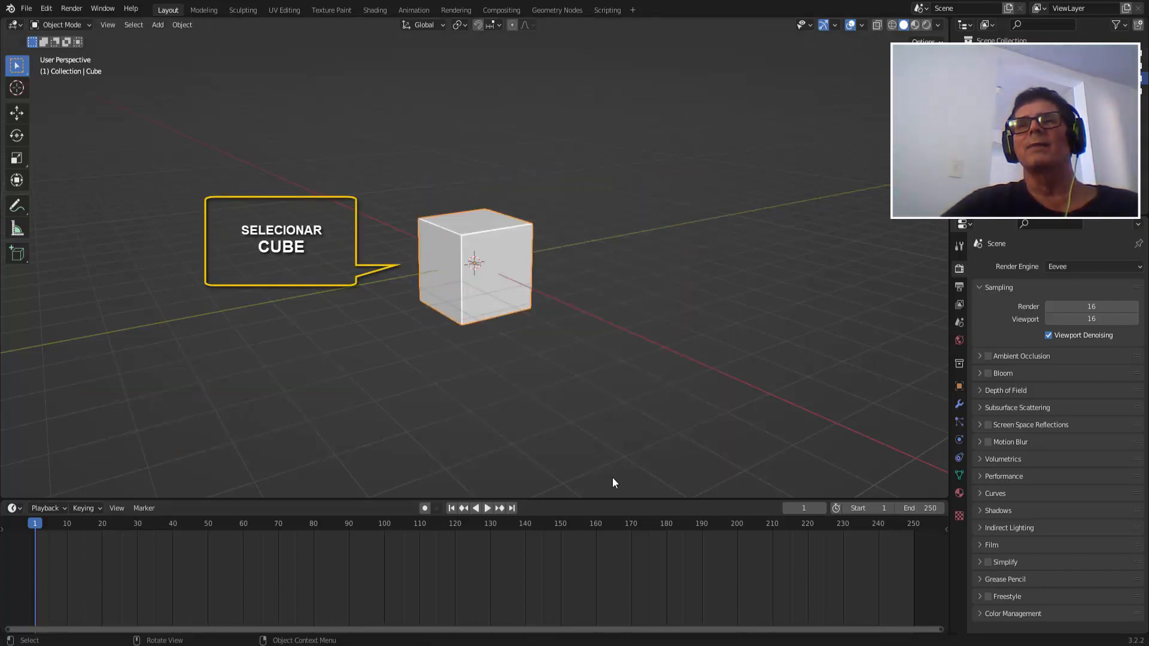
drag(605, 501, 603, 258)
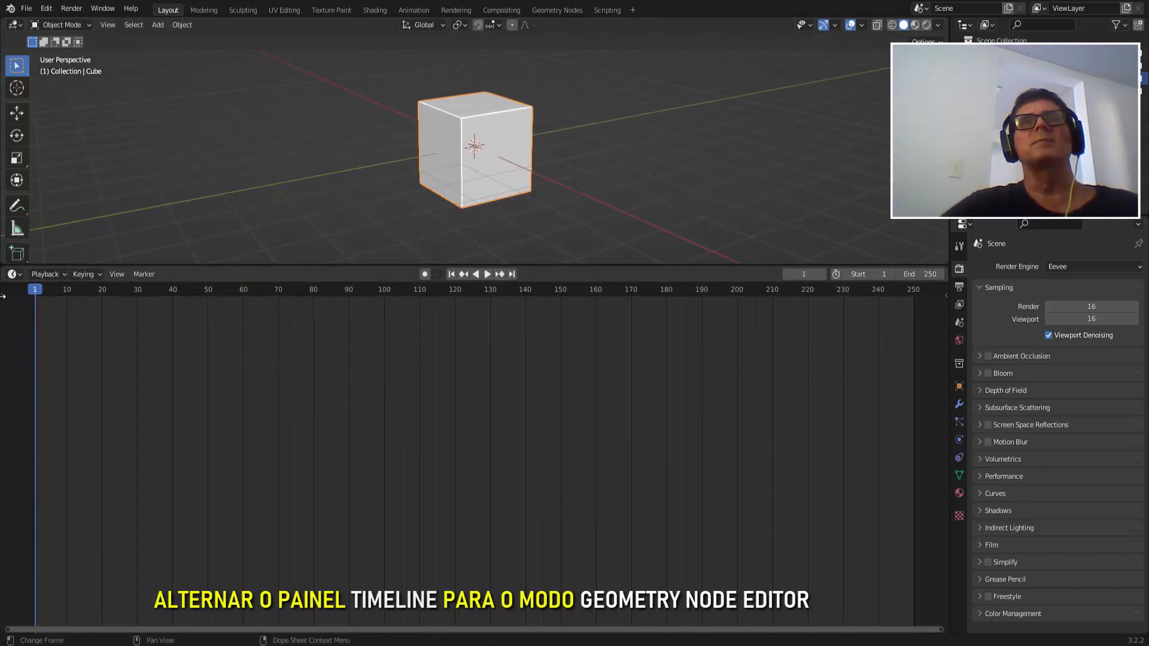
click(16, 275)
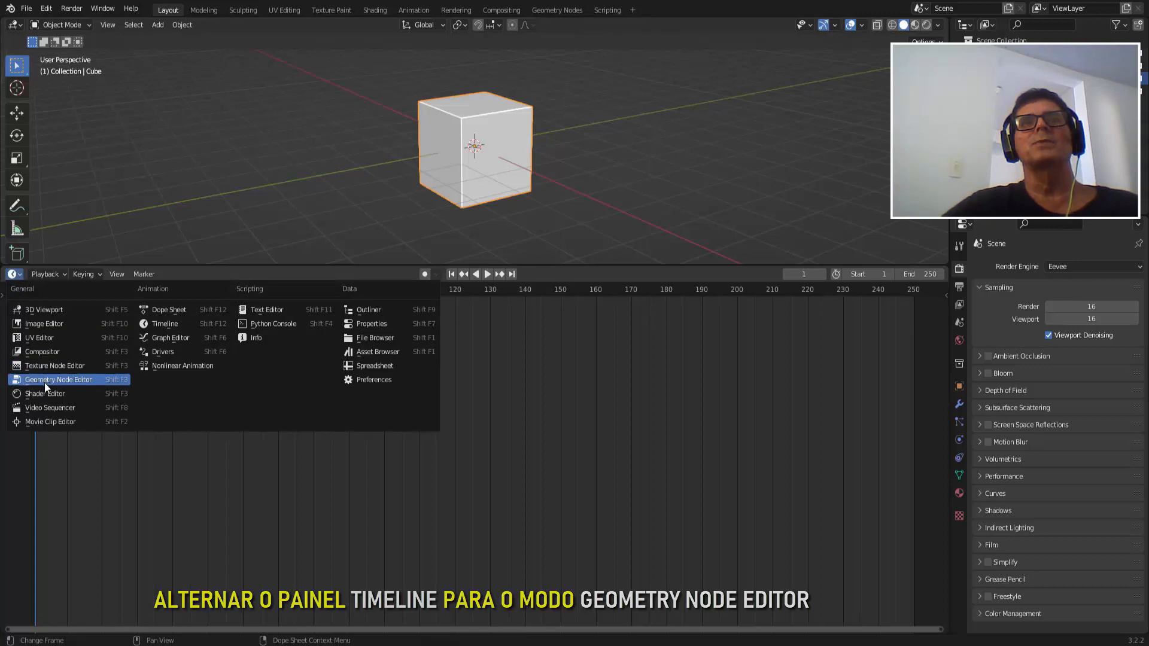
click(66, 381)
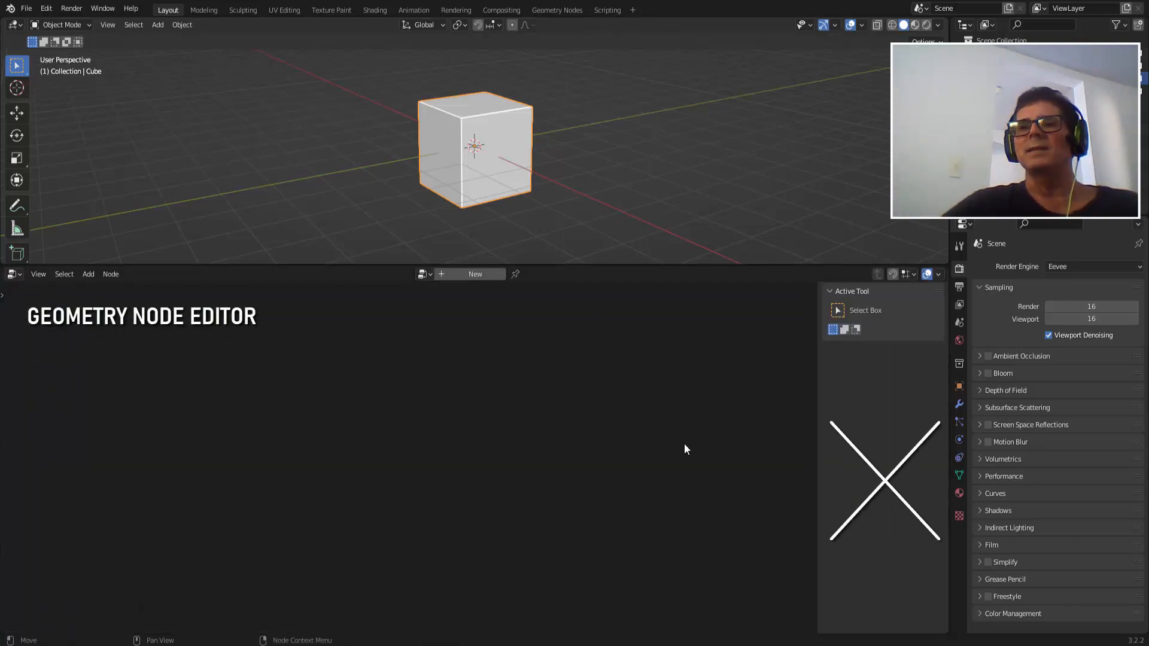
key(n)
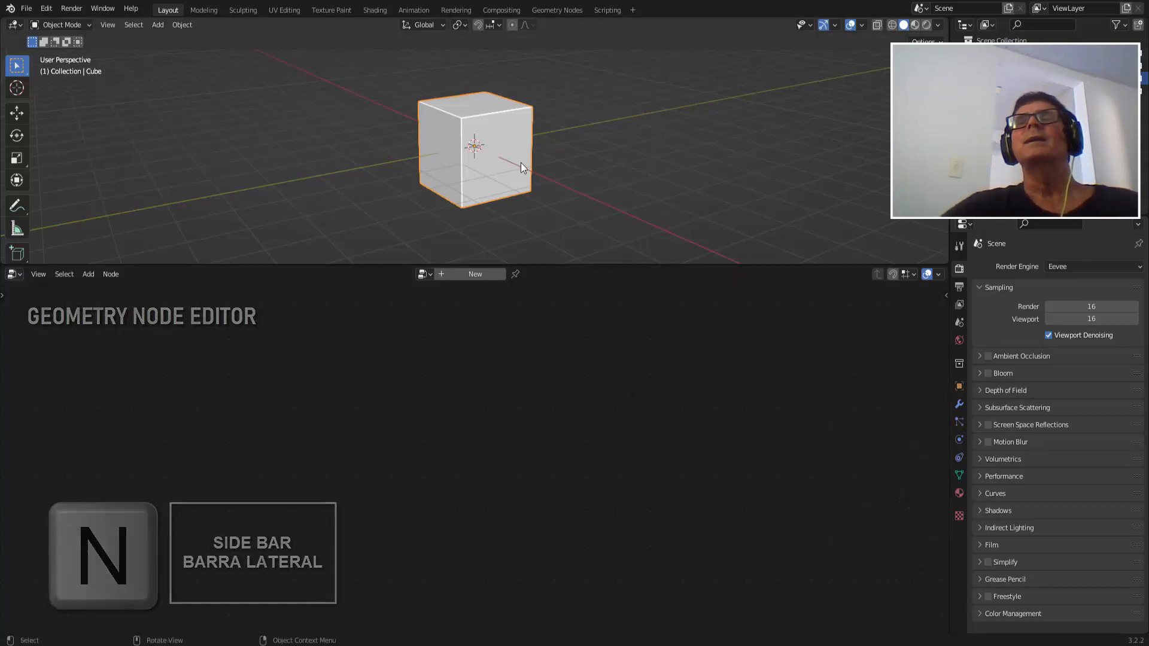
Create a new geometry node tree on the cube and move the Group Output node farther from Group Input.
click(480, 276)
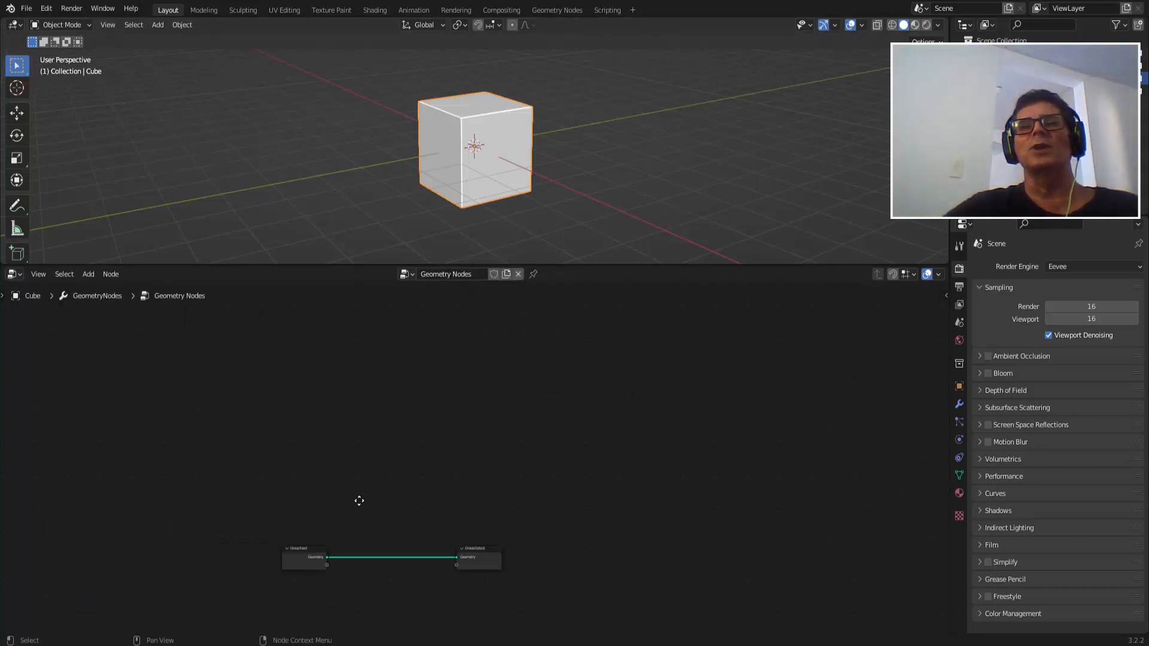
middle_drag(359, 501, 380, 390)
scroll(381, 392, up, 4)
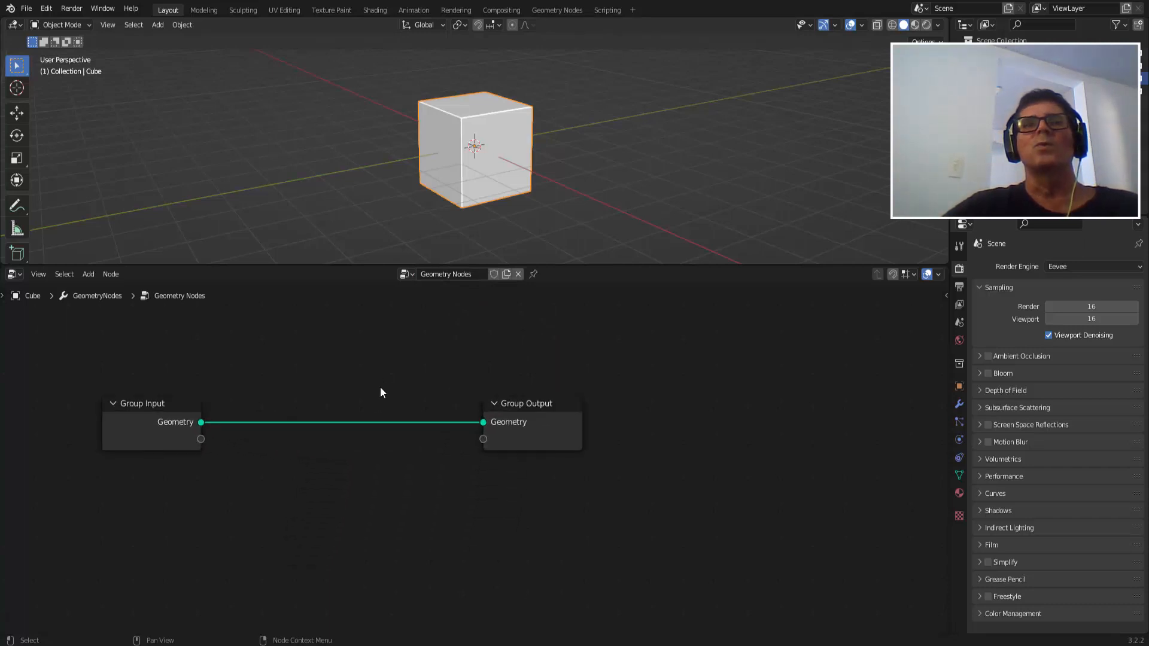
click(548, 396)
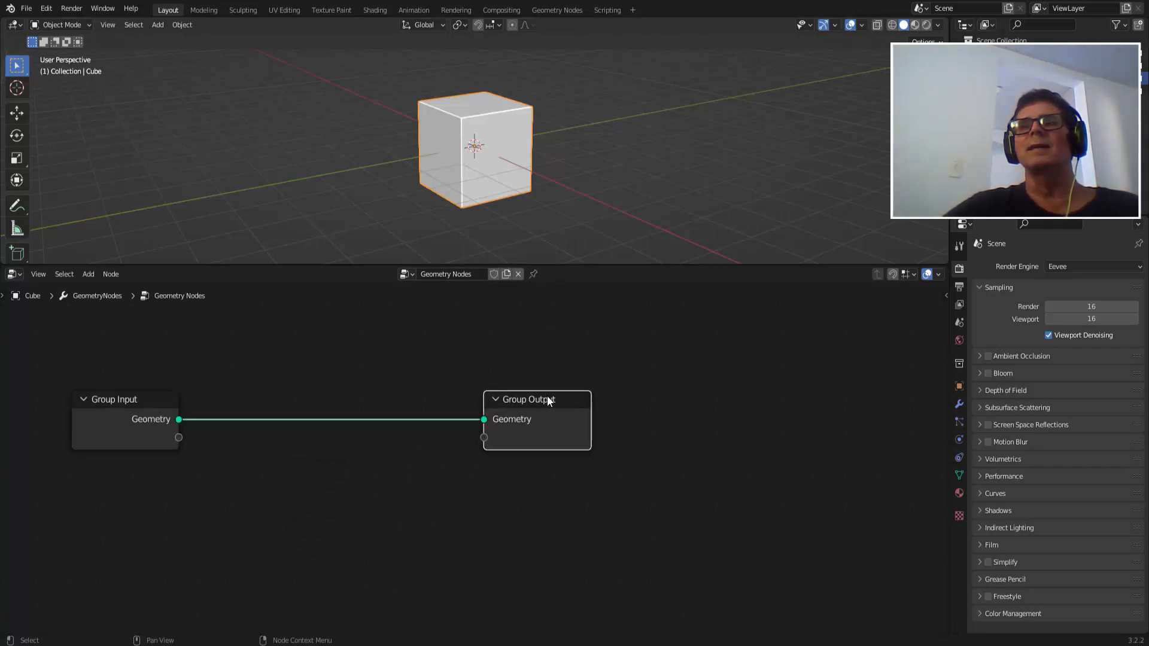
drag(548, 396, 824, 384)
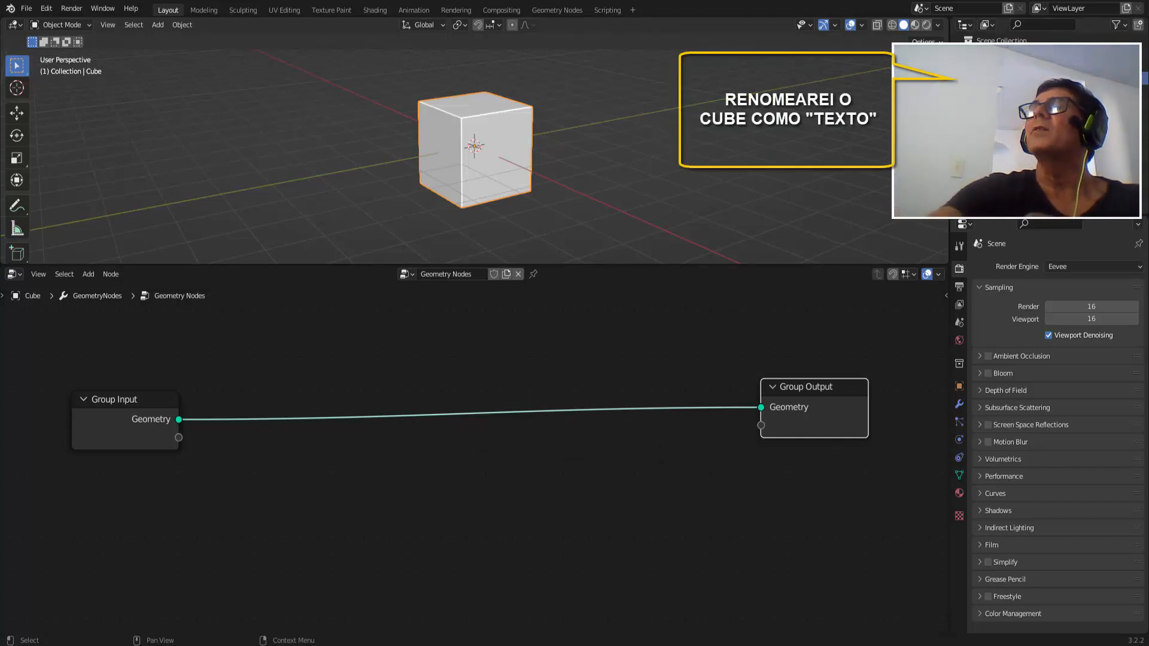
Rename the cube object as TEXTO.
text(TEXTO)
key(Return)
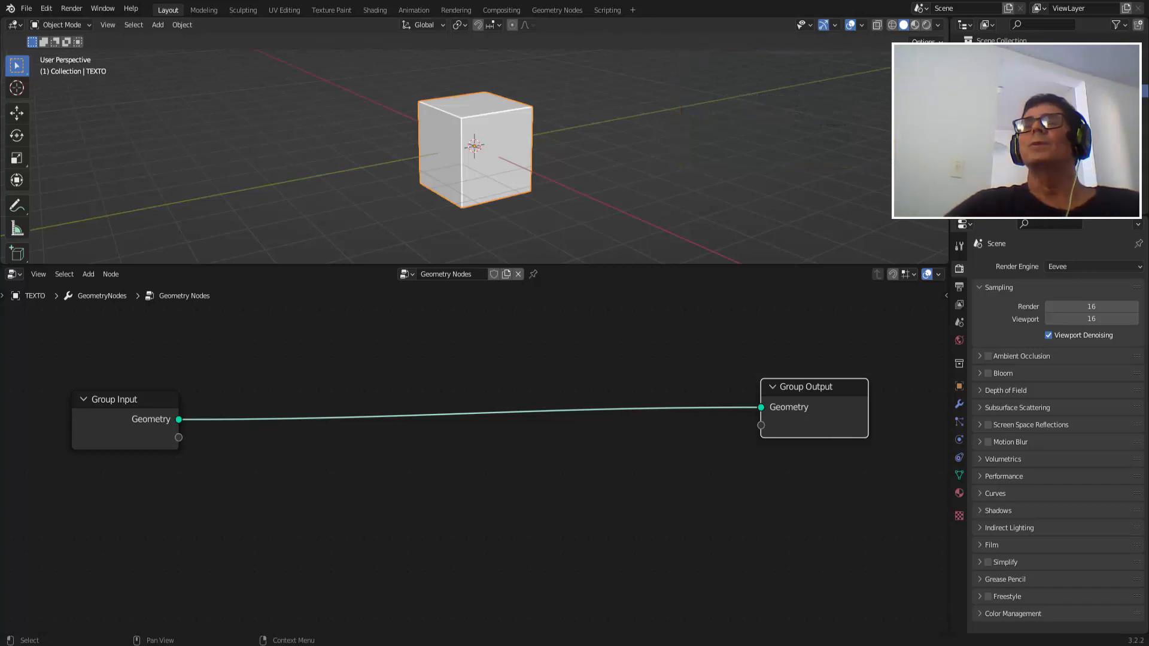
Disconnect the Group Input node from the Group Output and delete the Group Input node.
drag(760, 407, 176, 422)
click(124, 406)
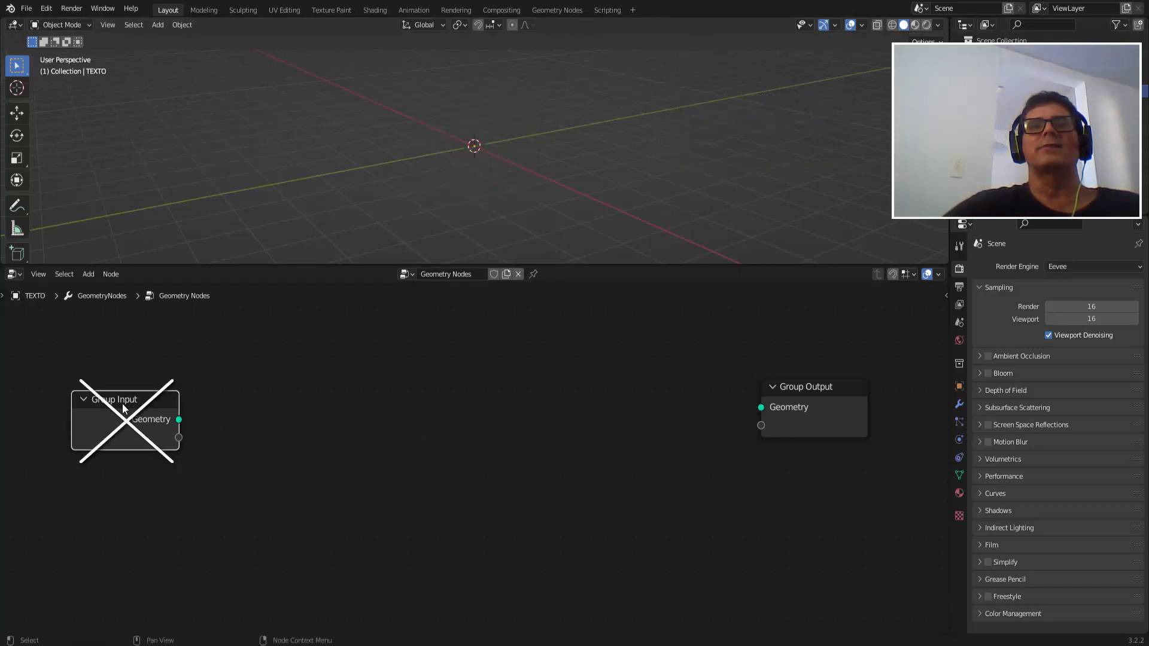
key(x)
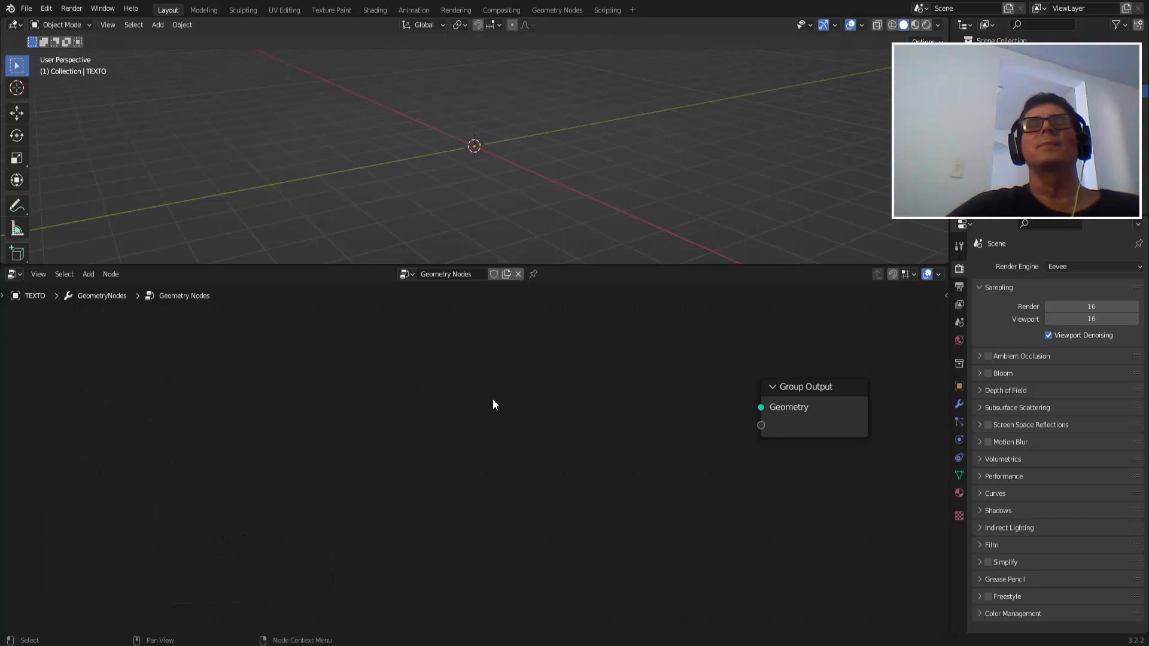
Add a String to Curves node in the empty area before Group Output and set its string to EXEMPLO.
click(89, 276)
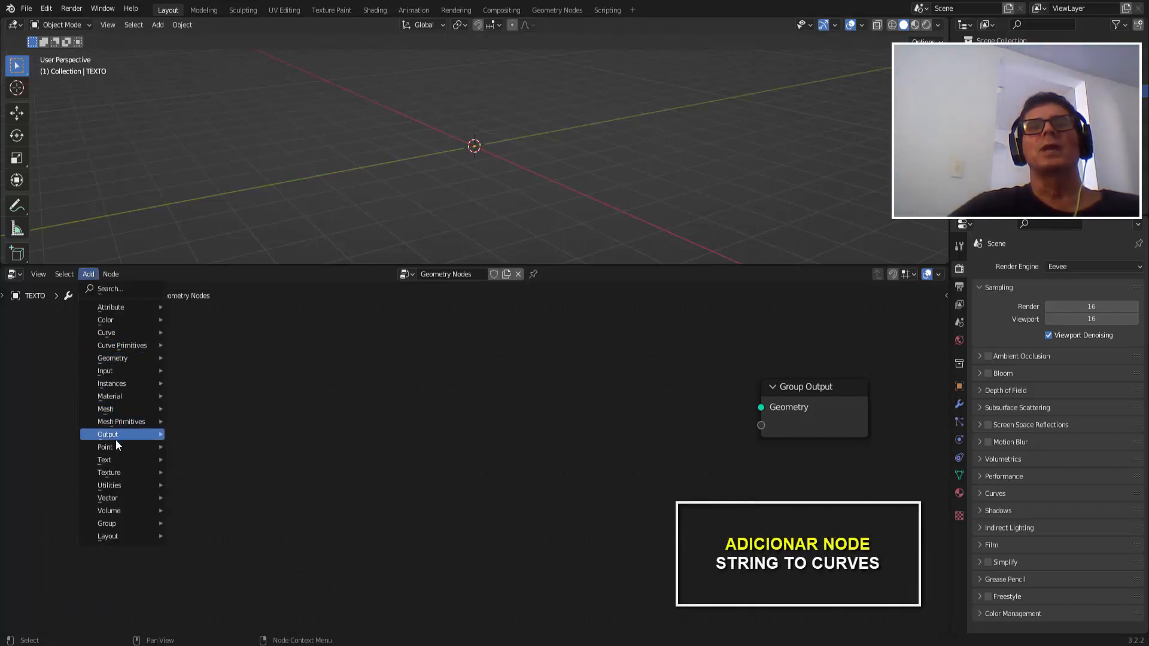
mouse_move(112, 461)
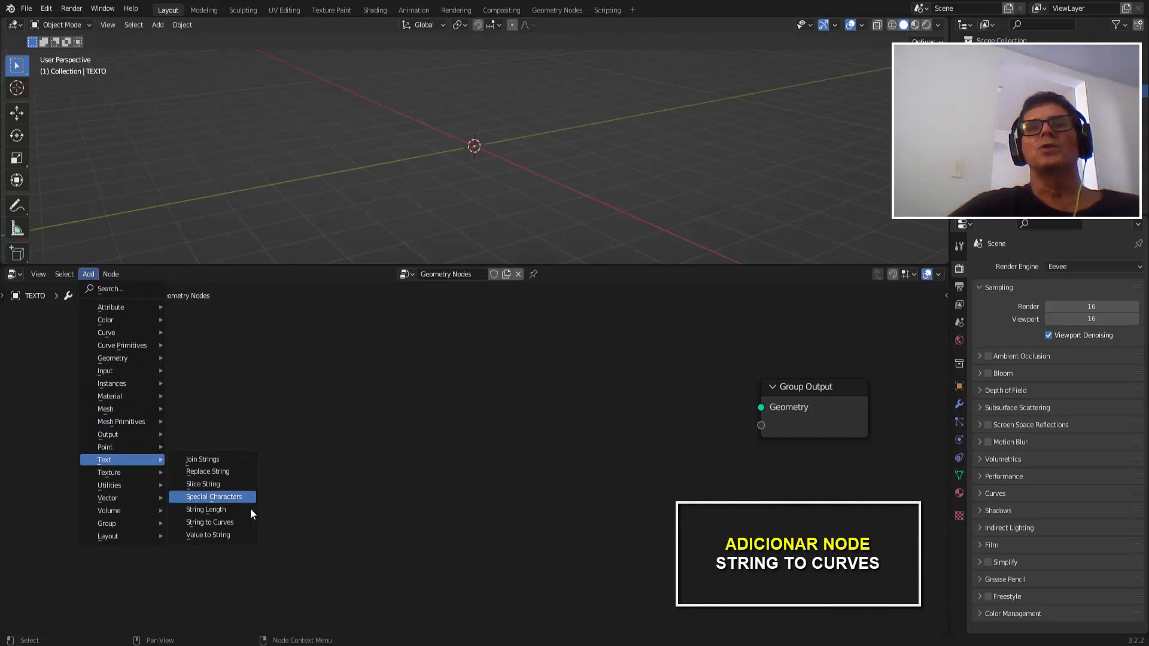
click(227, 522)
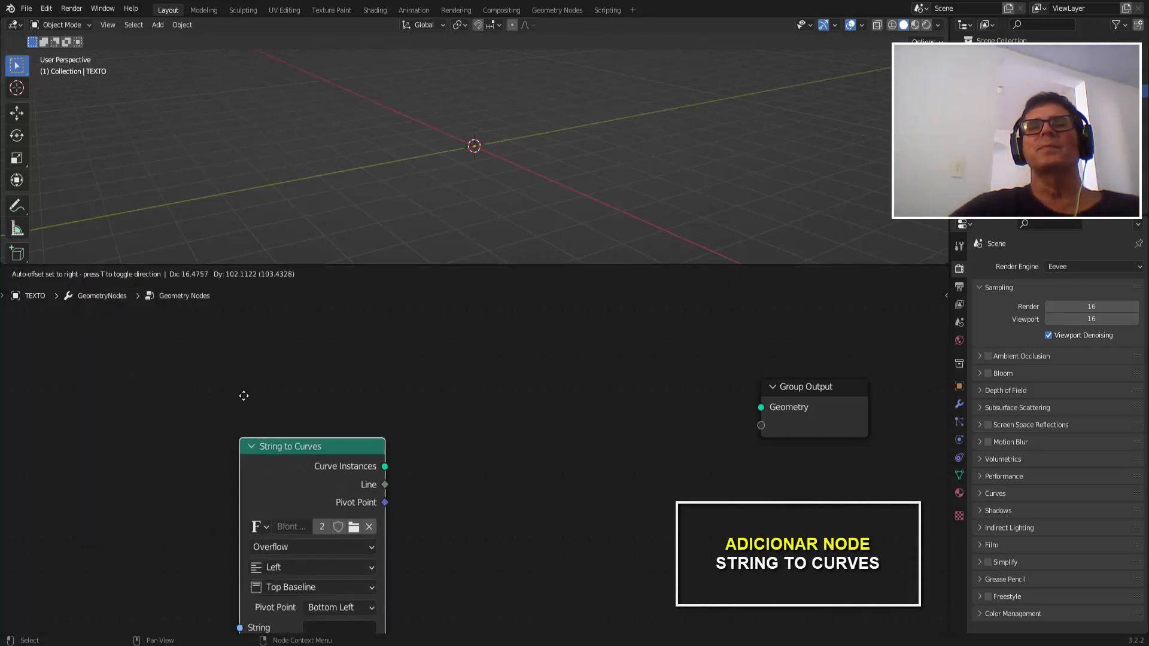
click(90, 316)
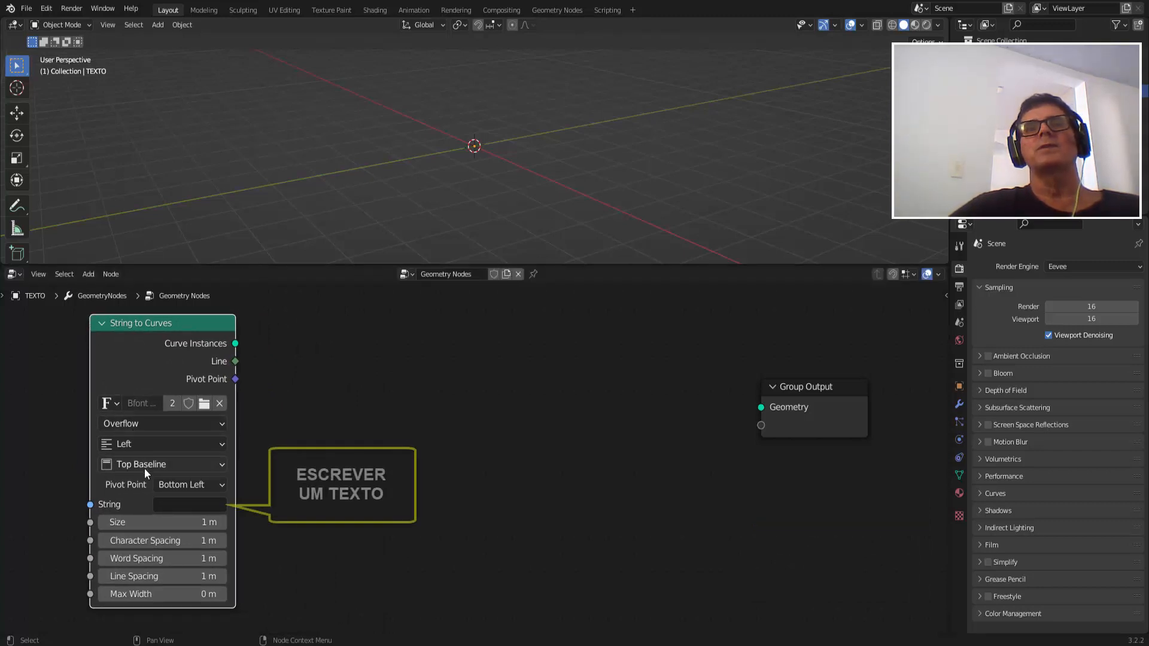
click(162, 504)
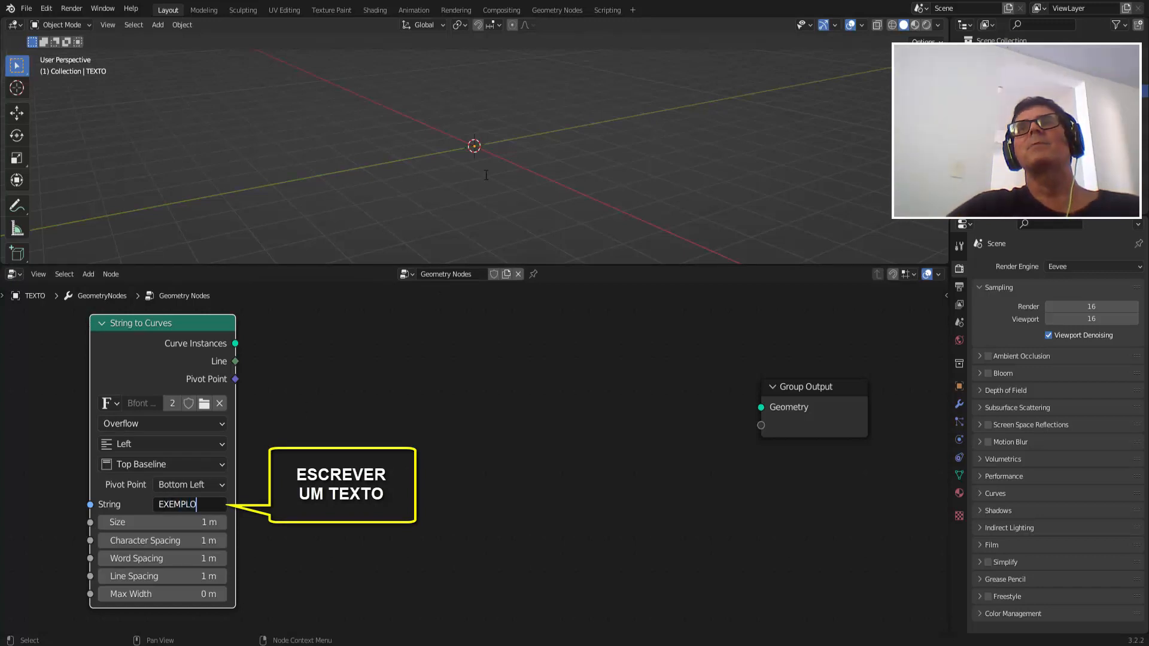
click(246, 343)
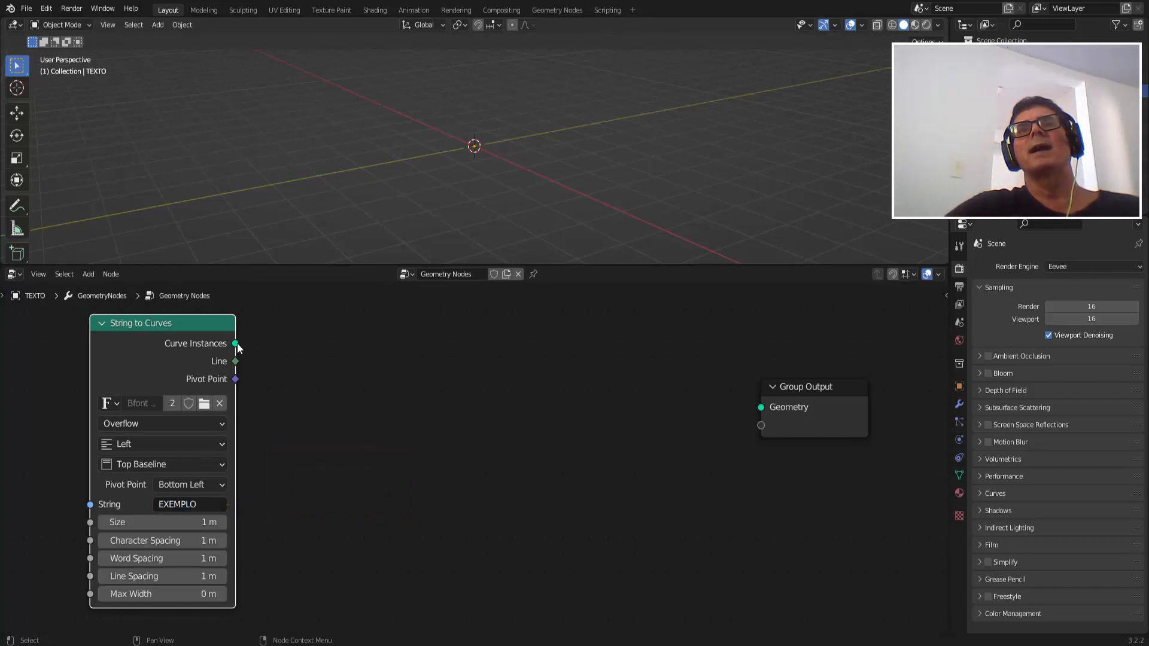
Connect the Curve Instances output of String to Curves to the Geometry input of Group Output.
click(236, 344)
drag(236, 343, 761, 411)
middle_drag(529, 190, 503, 217)
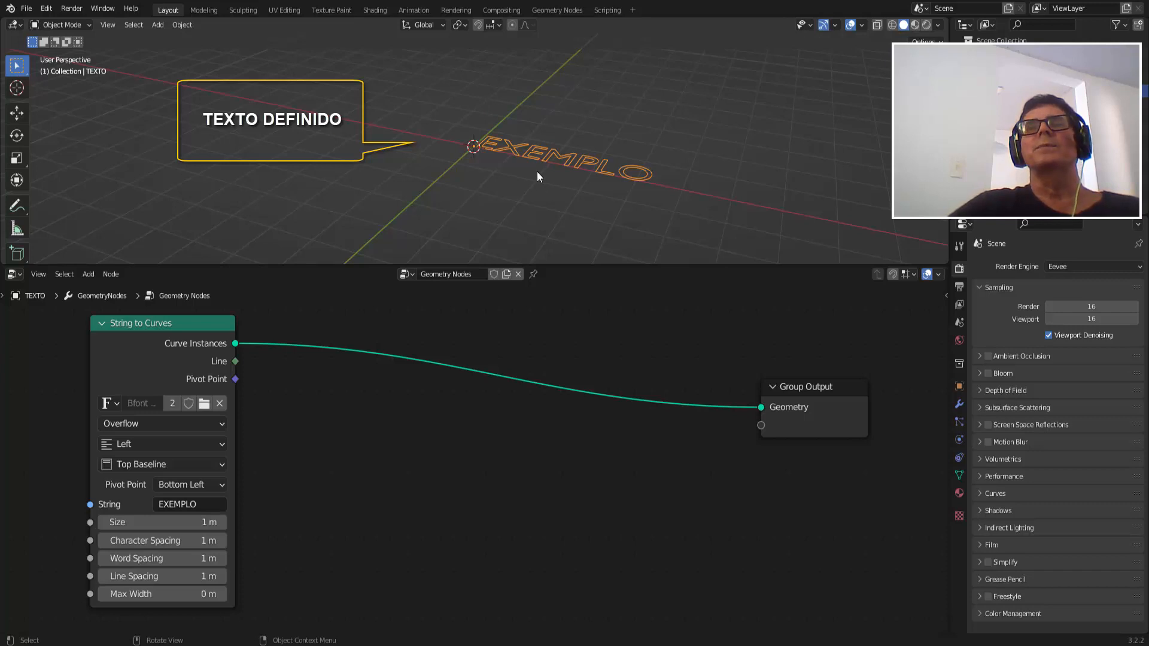
scroll(537, 172, up, 4)
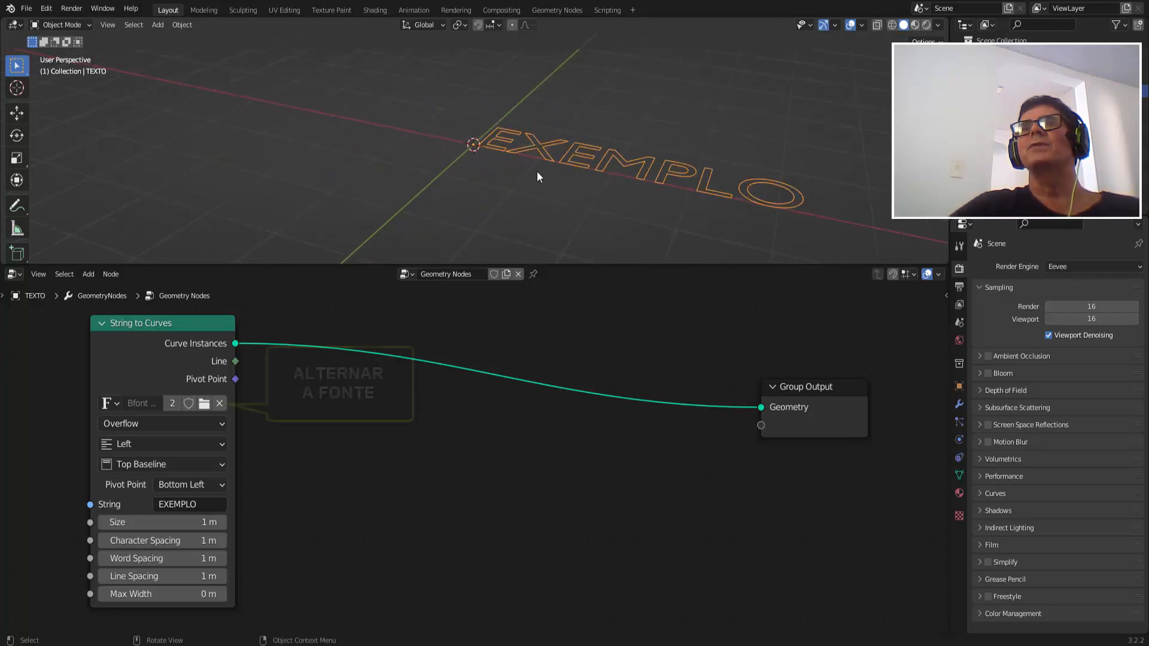
Load the Berlin Sans FB Bold font (BRLNSB.TTF) from the Windows Fonts folder into the String to Curves node.
click(204, 404)
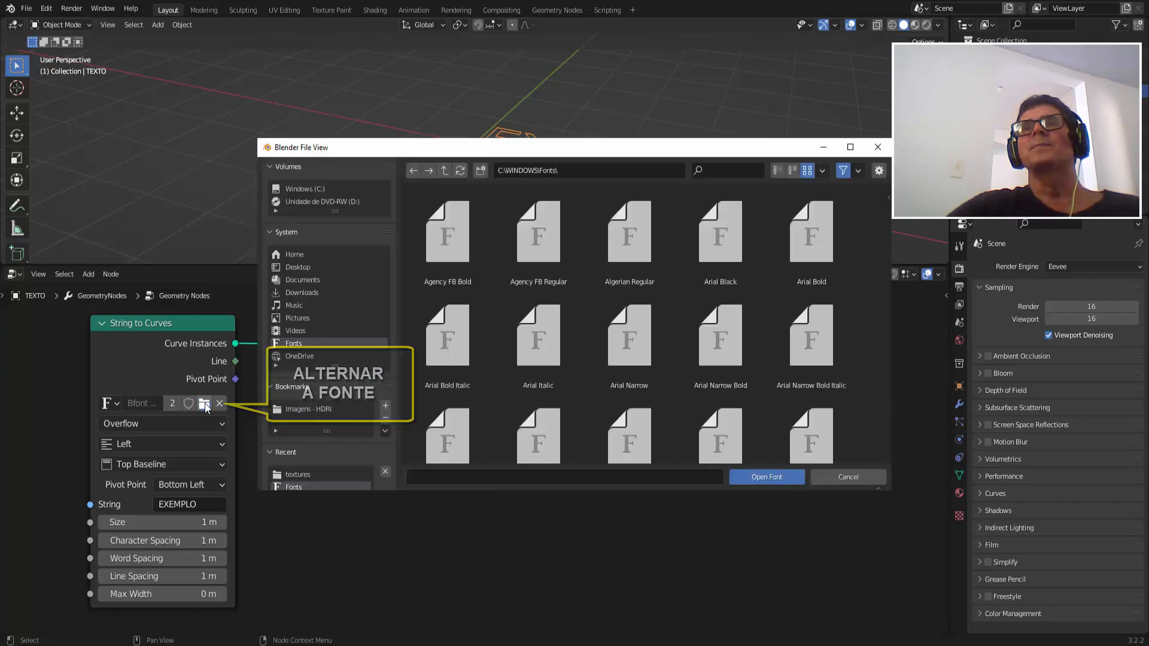
scroll(496, 413, down, 5)
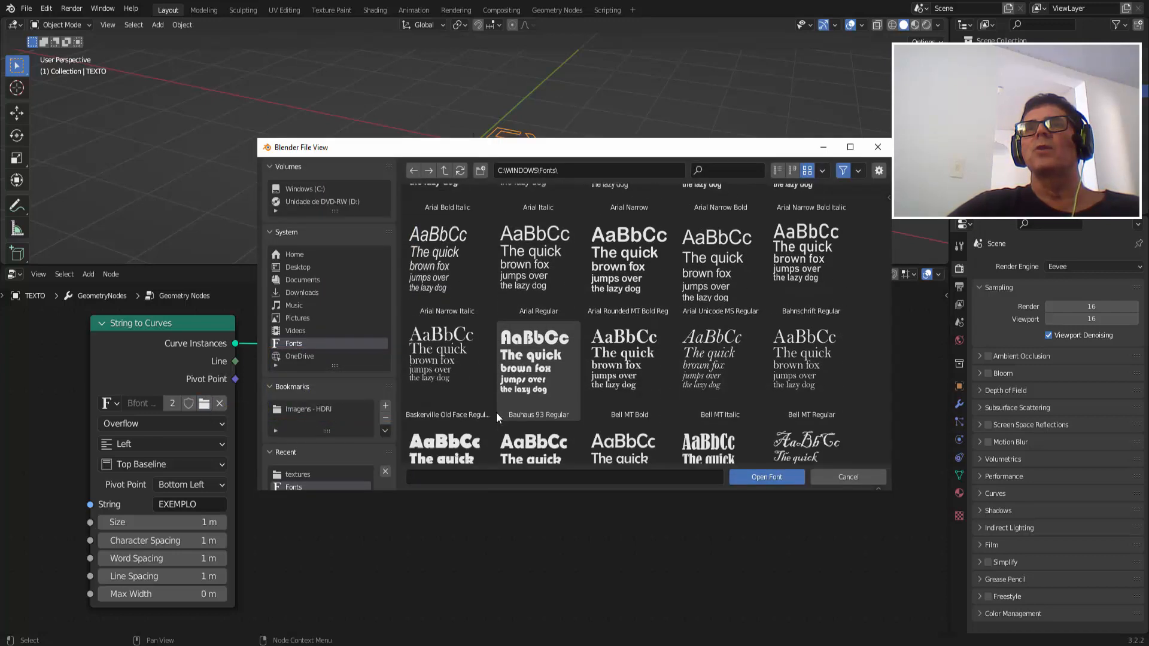
click(450, 398)
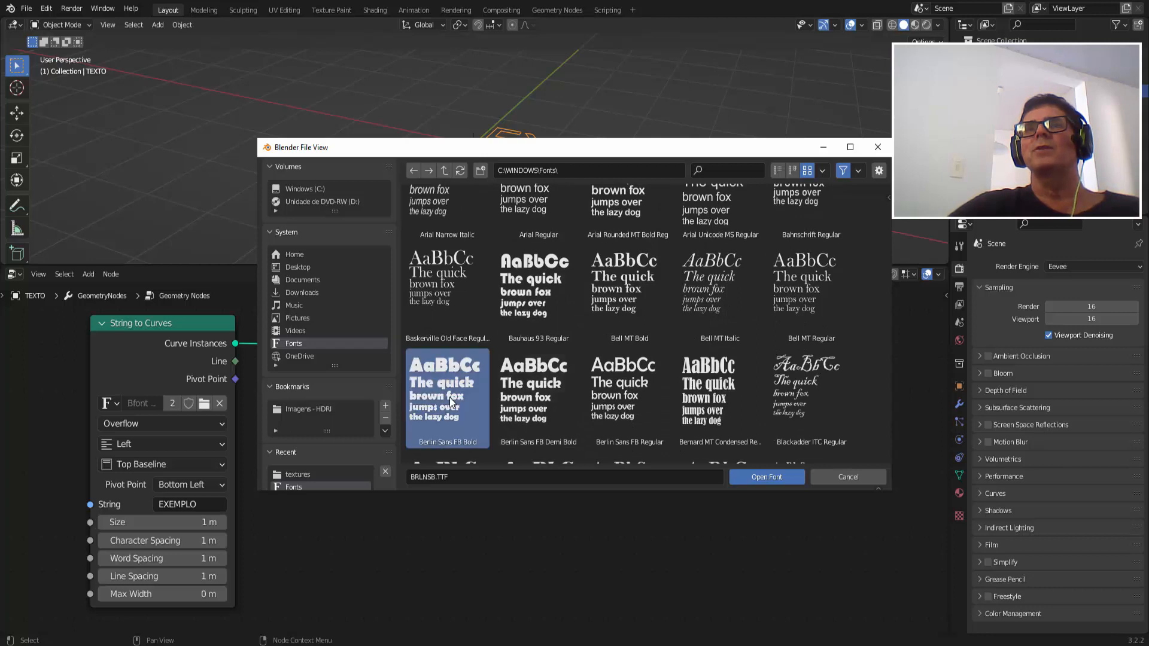
click(769, 477)
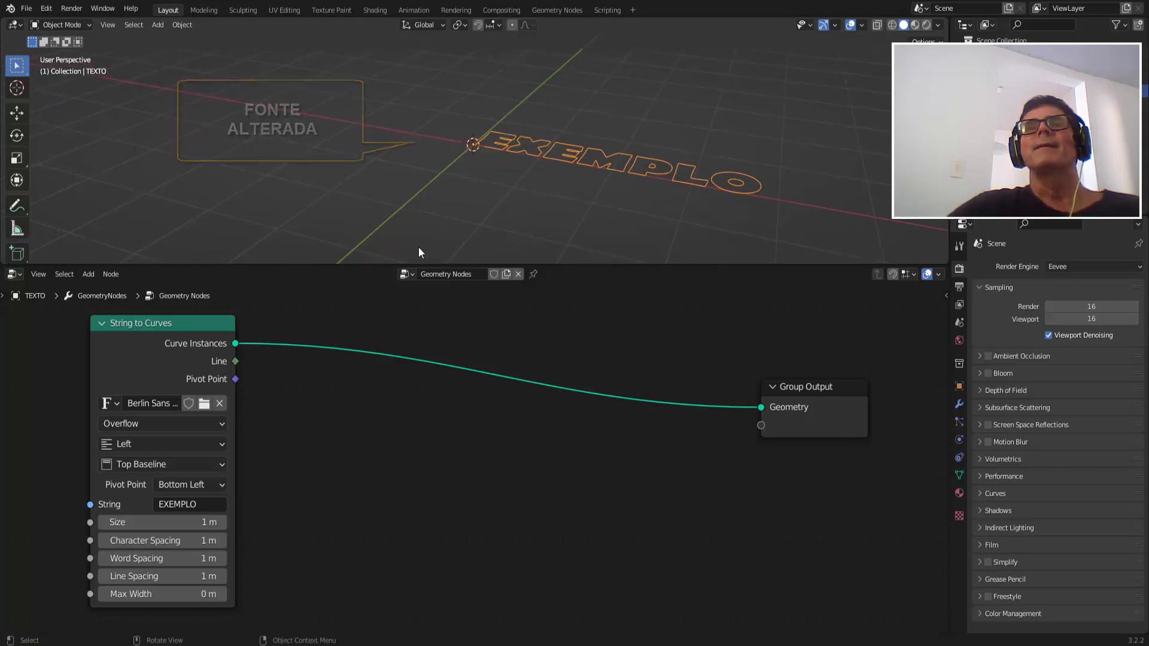
Insert a Fill Curve node on the link between String to Curves and Group Output.
click(92, 275)
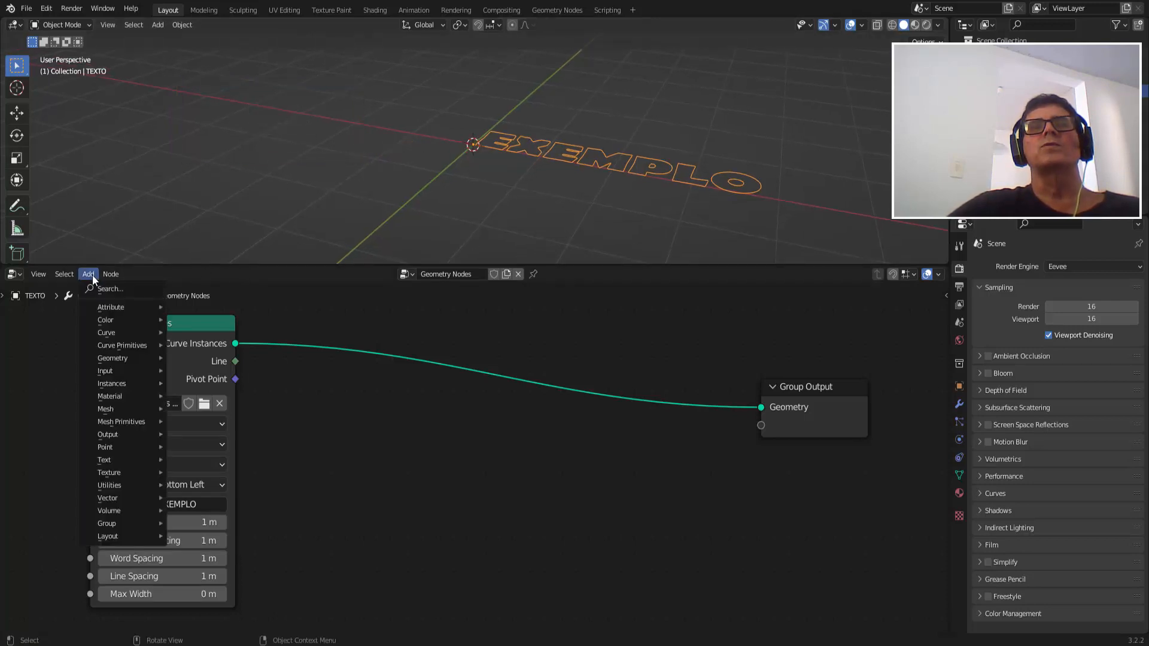
mouse_move(113, 332)
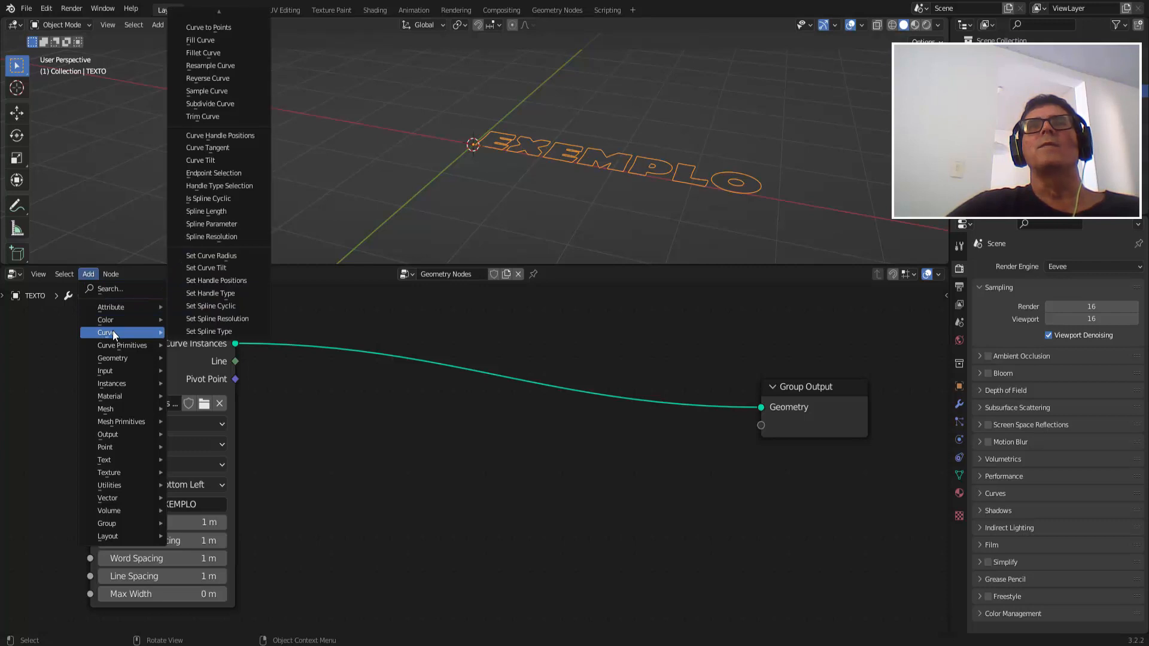
click(227, 39)
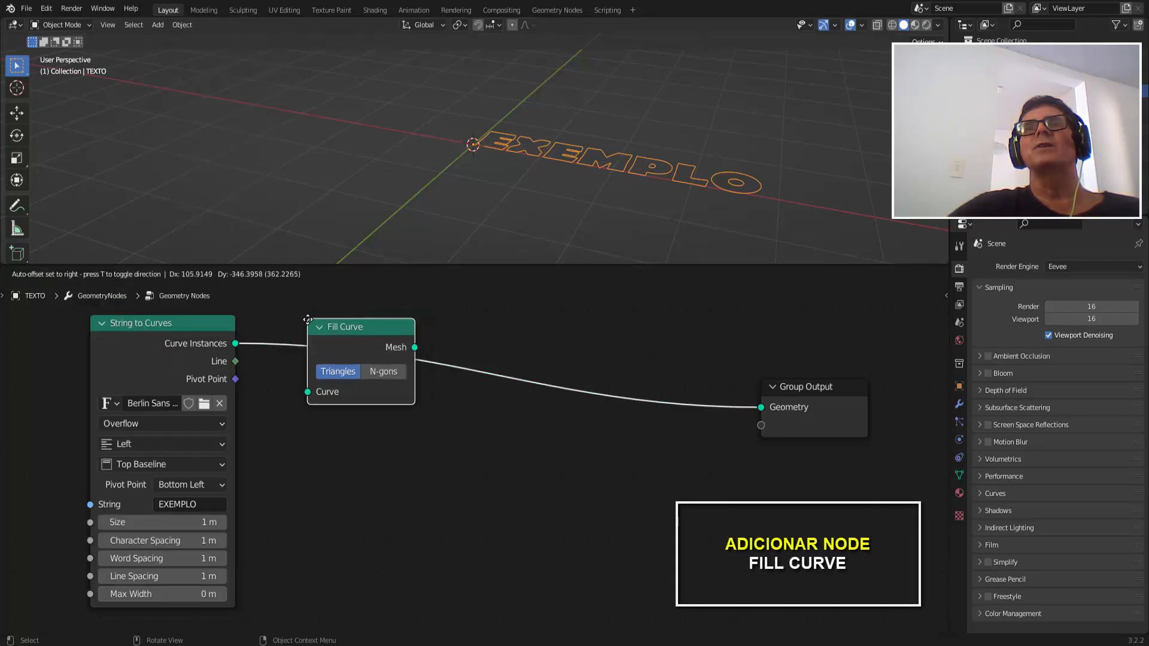
click(382, 324)
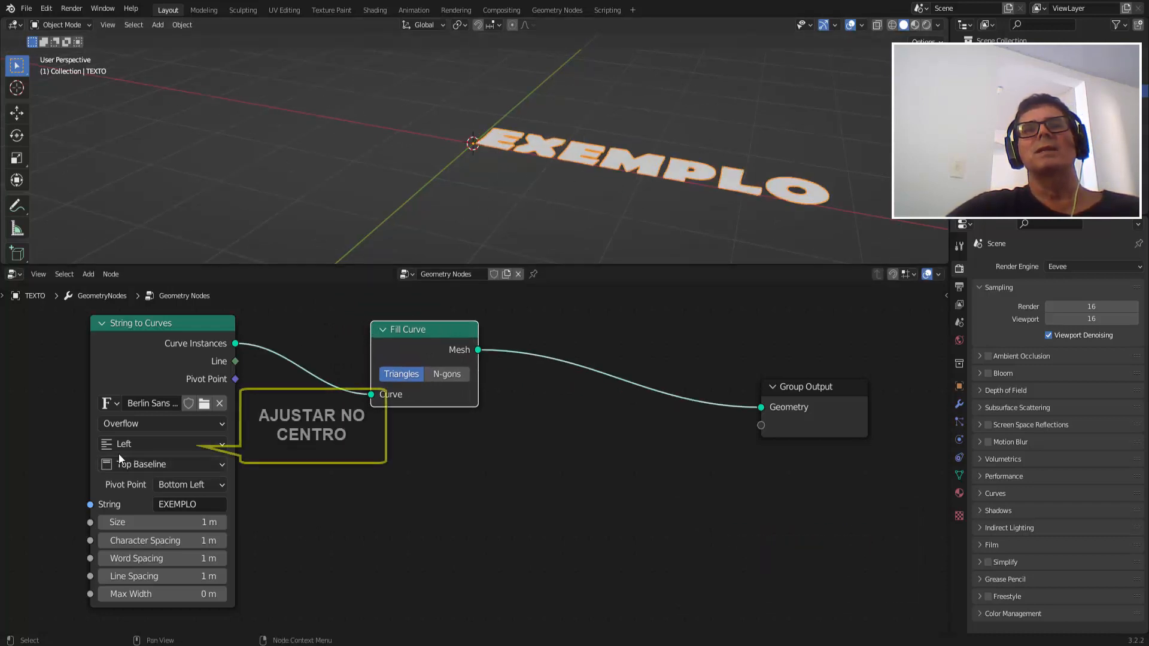
Set the horizontal text alignment of the String to Curves node to Center.
click(165, 443)
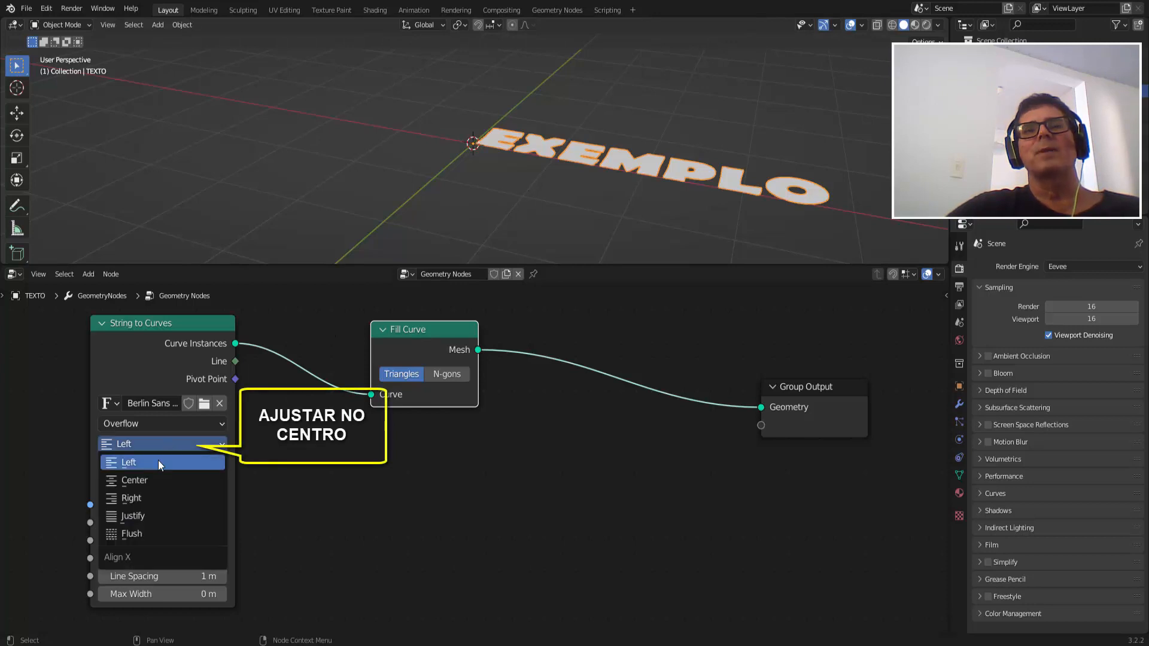
click(153, 478)
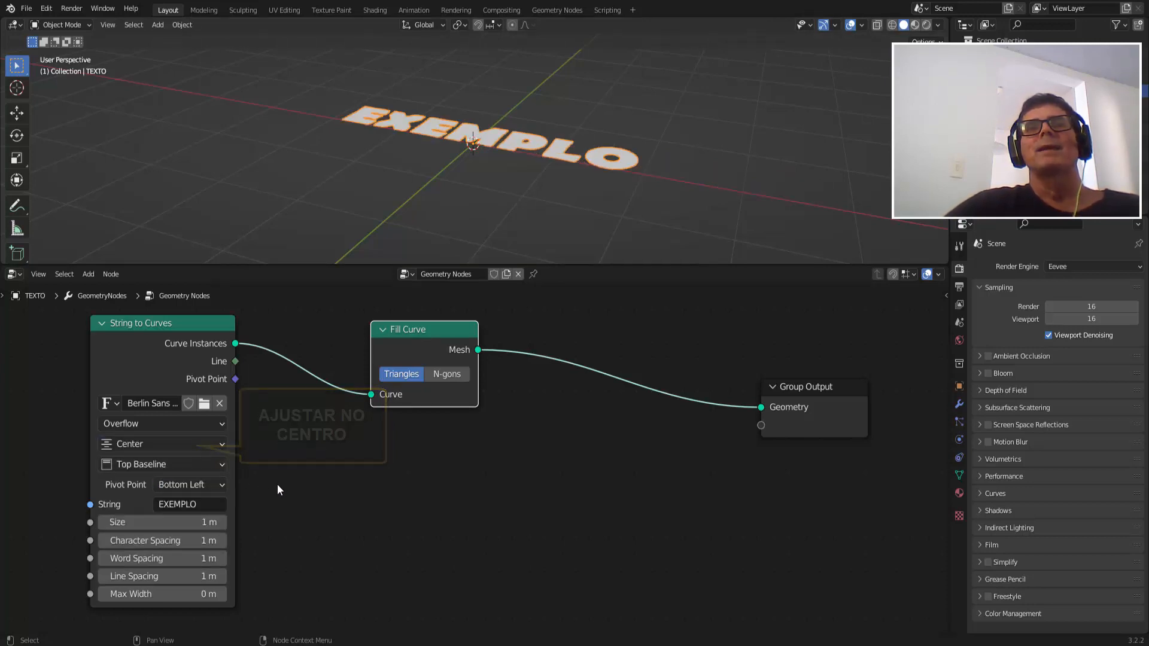
Set the text size to 1.4 m and the character spacing to 1.1 m on the String to Curves node.
click(222, 523)
click(222, 523)
click(222, 523)
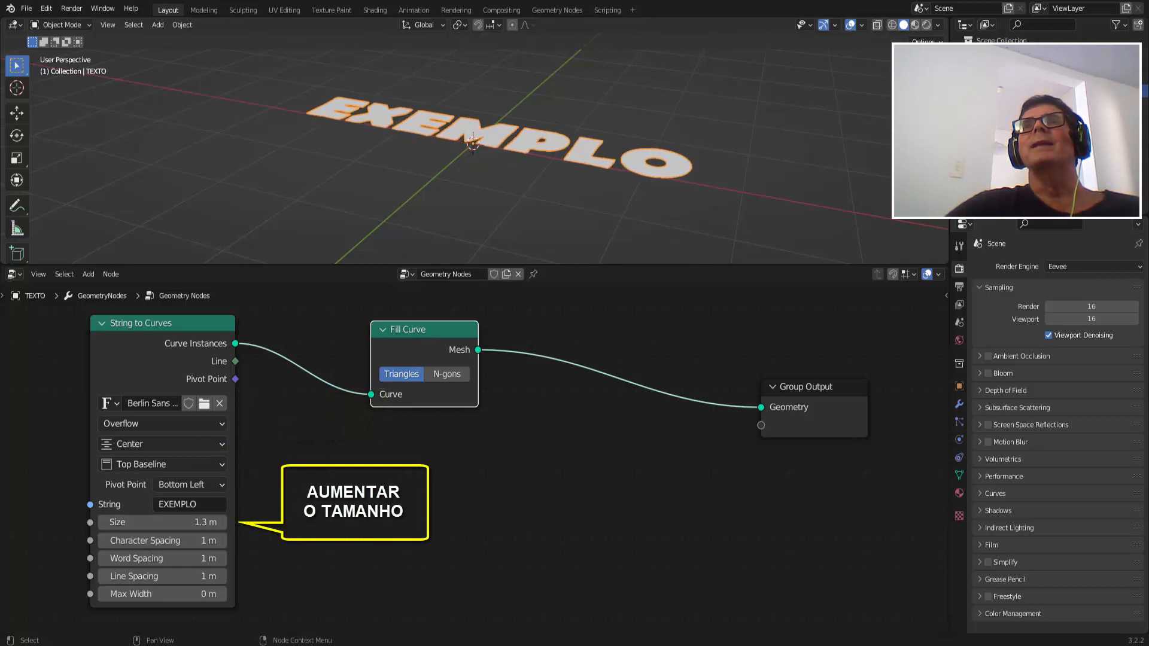
click(222, 523)
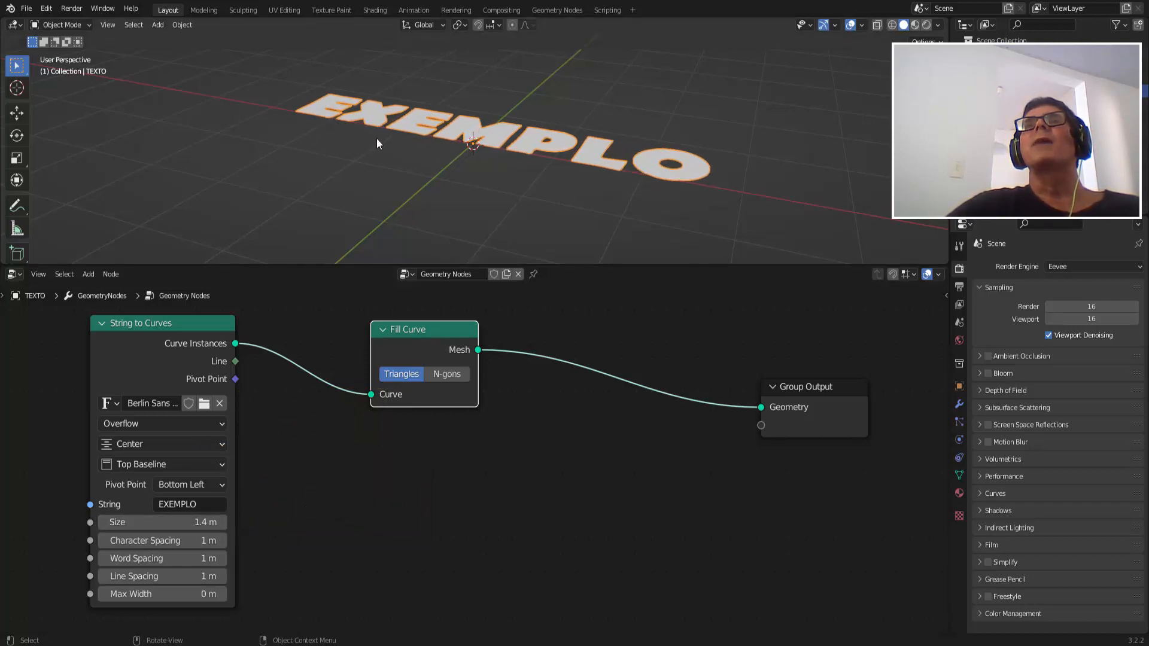
click(221, 540)
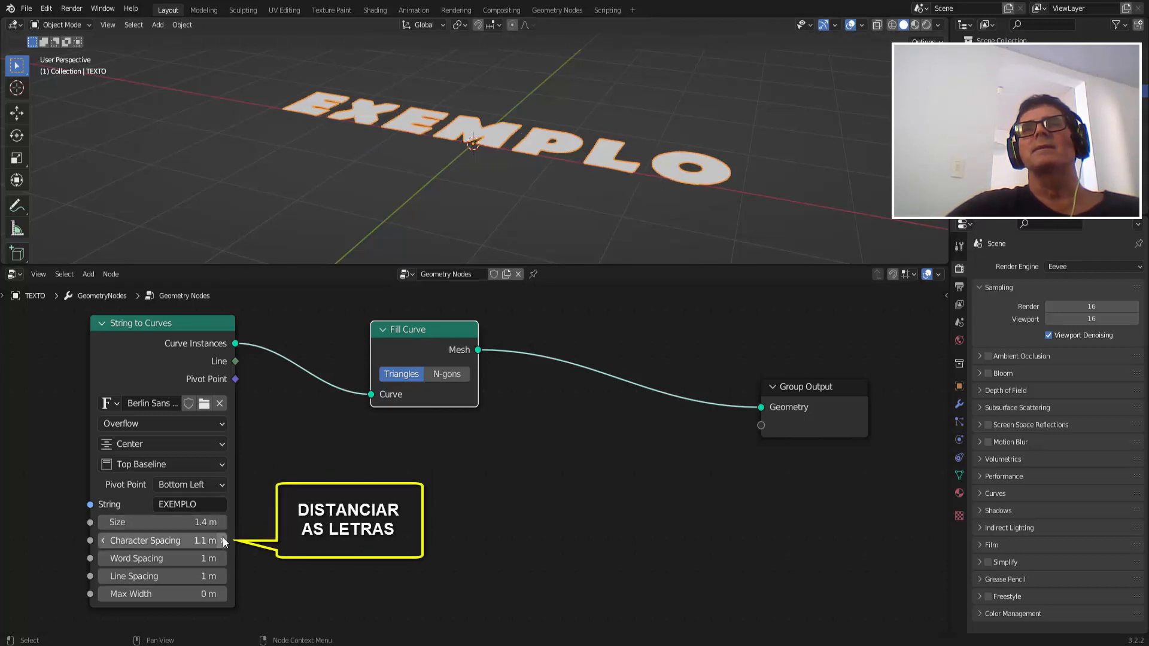
middle_drag(390, 185, 394, 191)
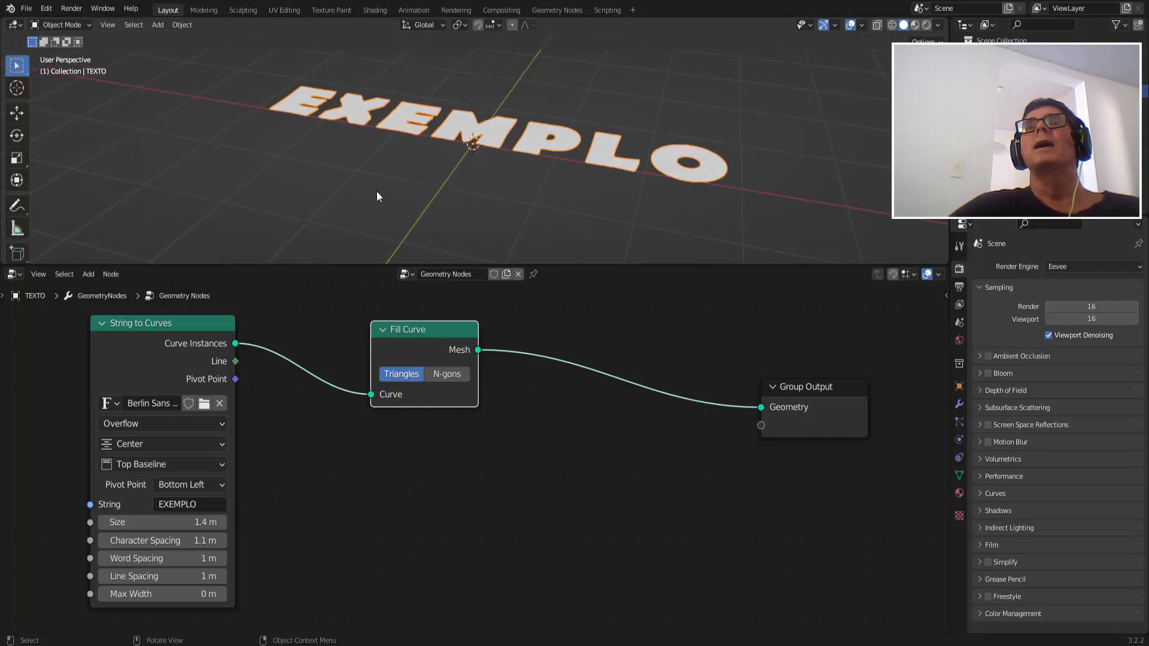
Show the filled text in wireframe display to examine its mesh topology.
click(893, 25)
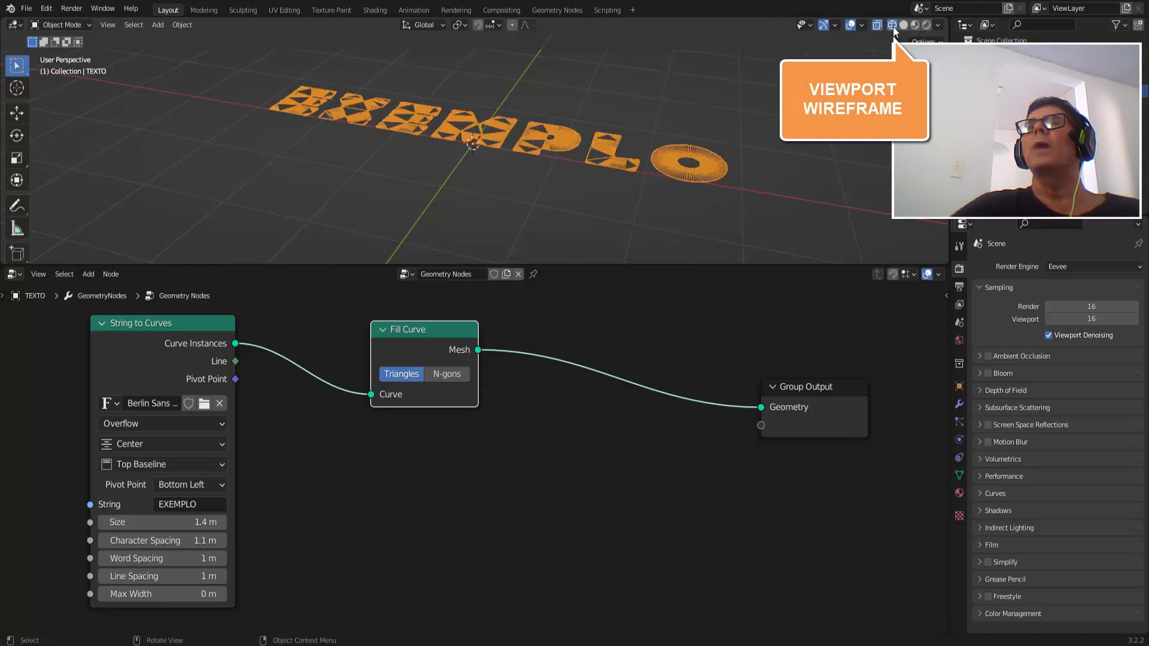
scroll(519, 164, up, 4)
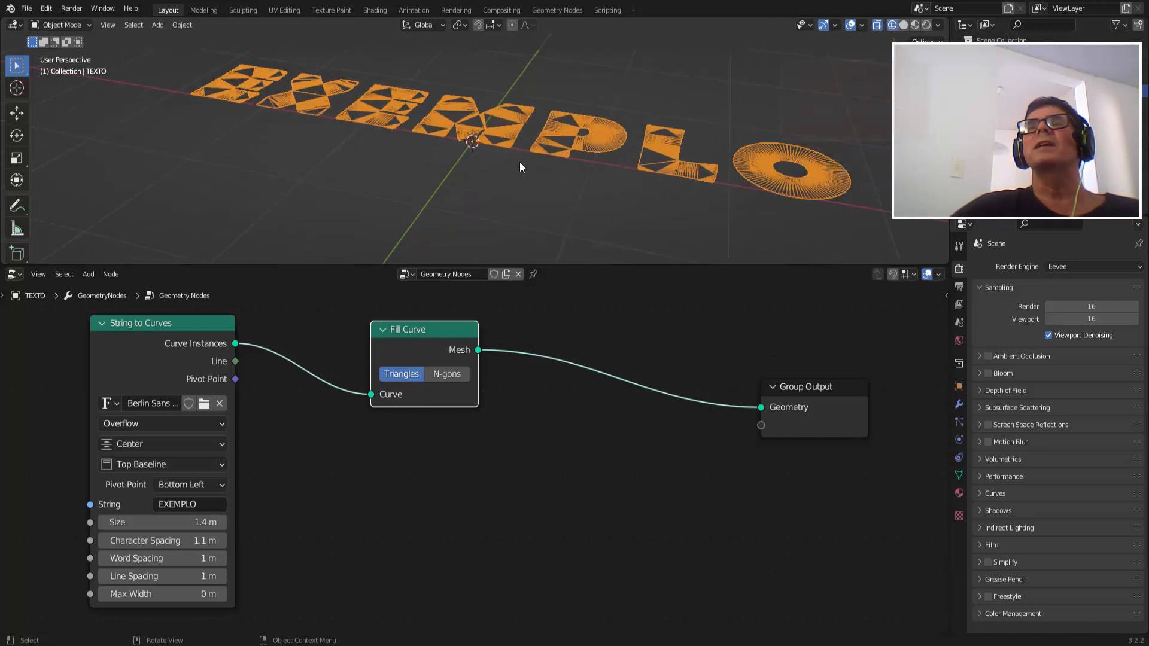
mouse_move(281, 159)
middle_down()
mouse_move(281, 182)
mouse_move(304, 178)
mouse_move(286, 164)
middle_up()
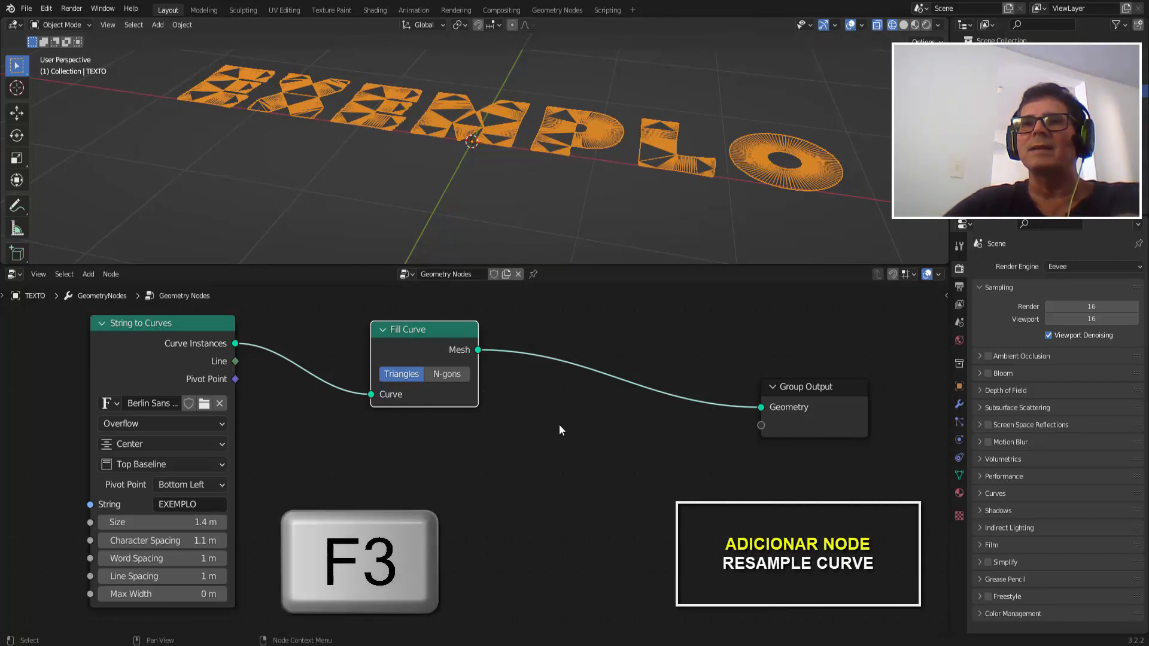
Insert a Resample Curve node on the link between String to Curves and Fill Curve.
key(F3)
text(RESAM)
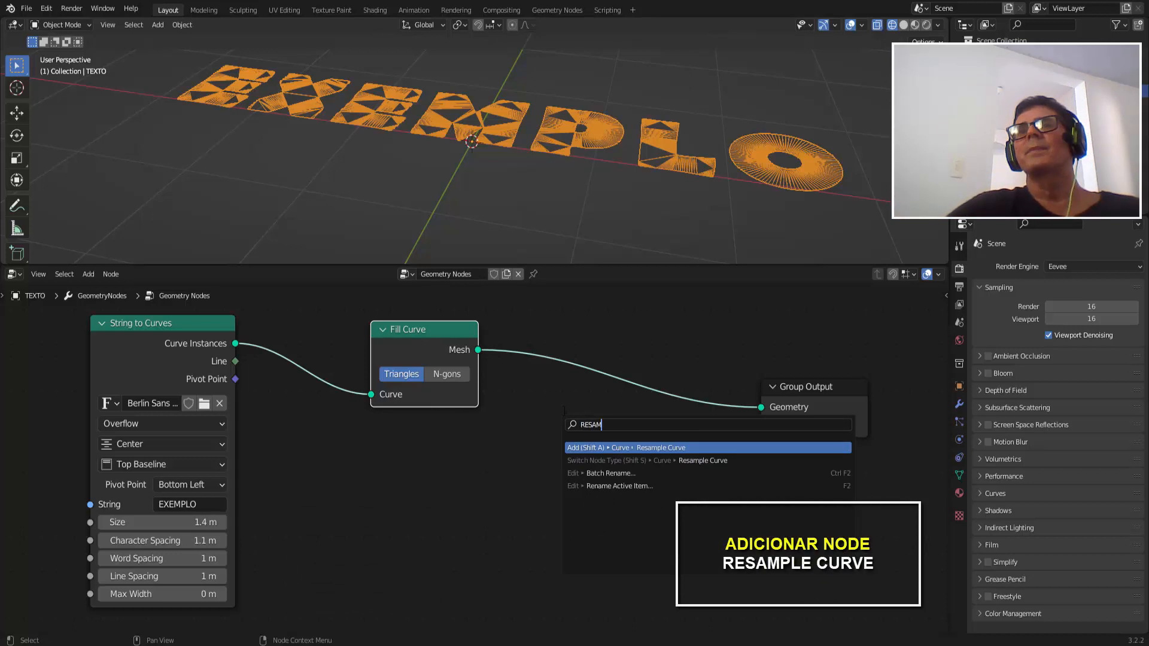
click(635, 448)
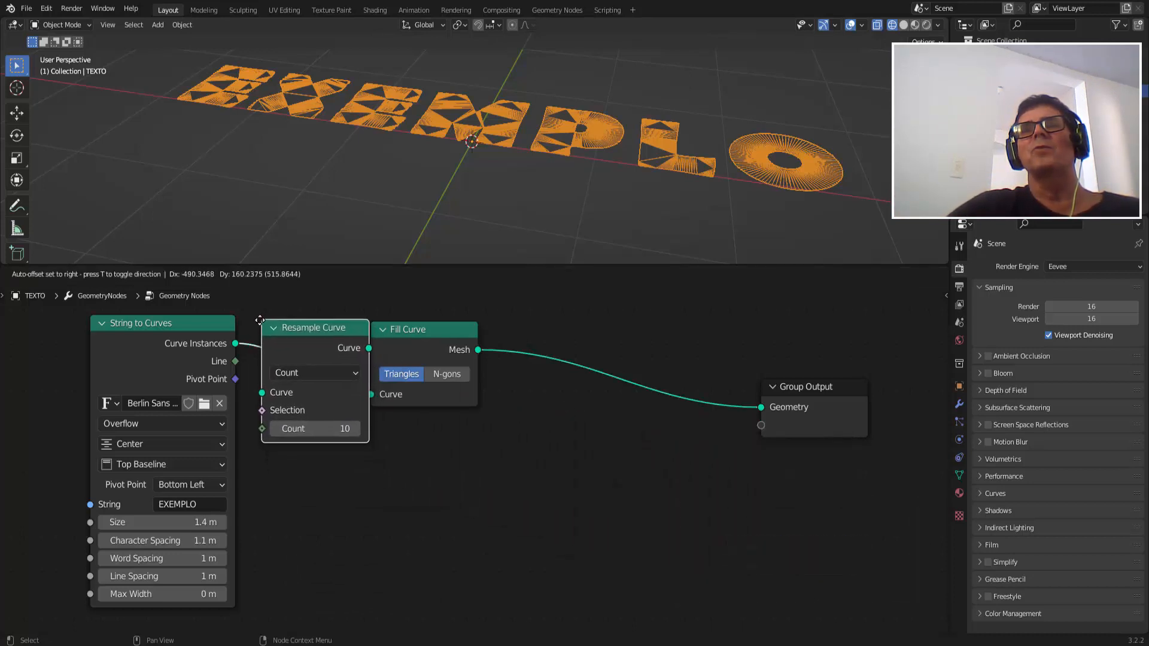
click(260, 326)
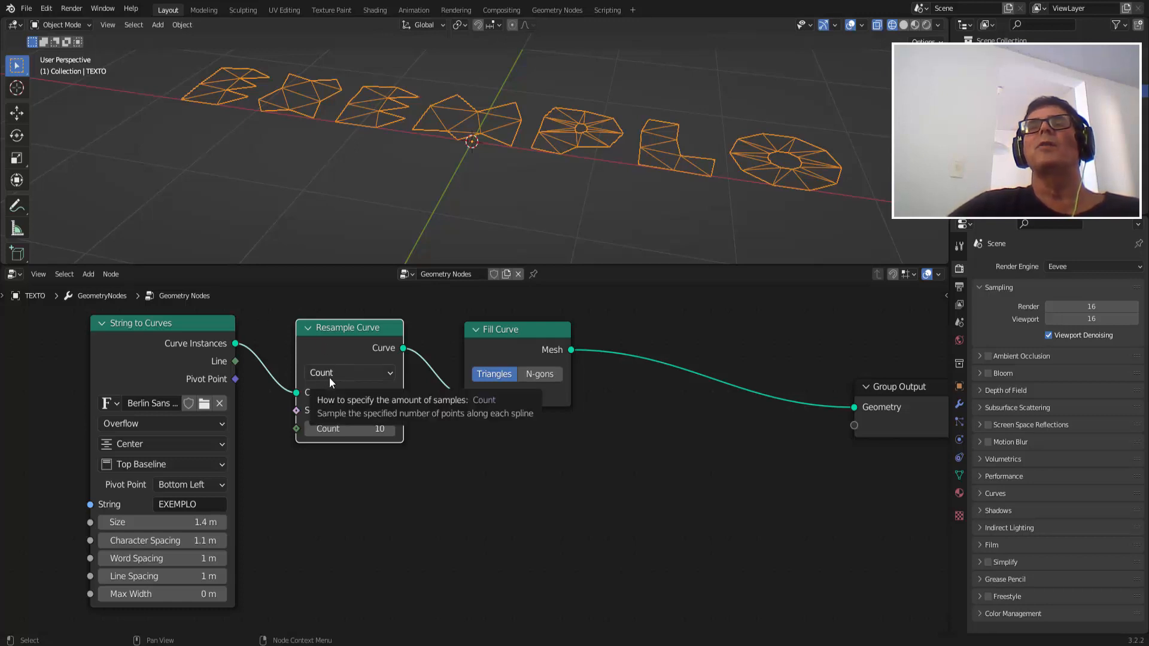
Set the sample count of the Resample Curve node to 50.
click(379, 428)
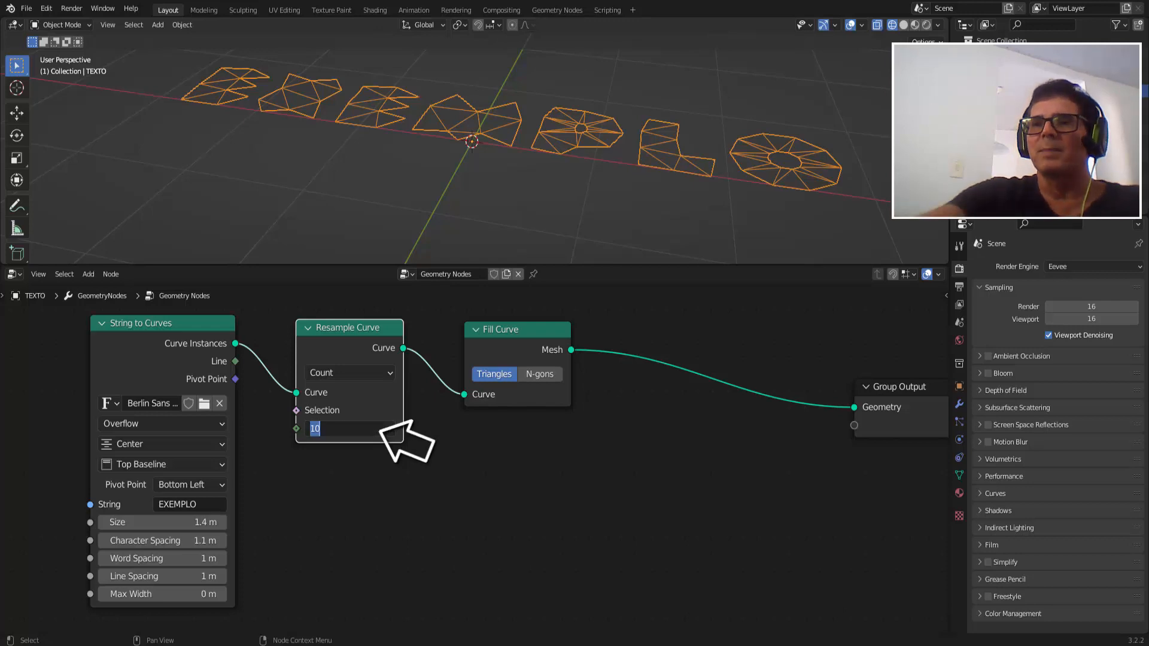
text(50)
key(Return)
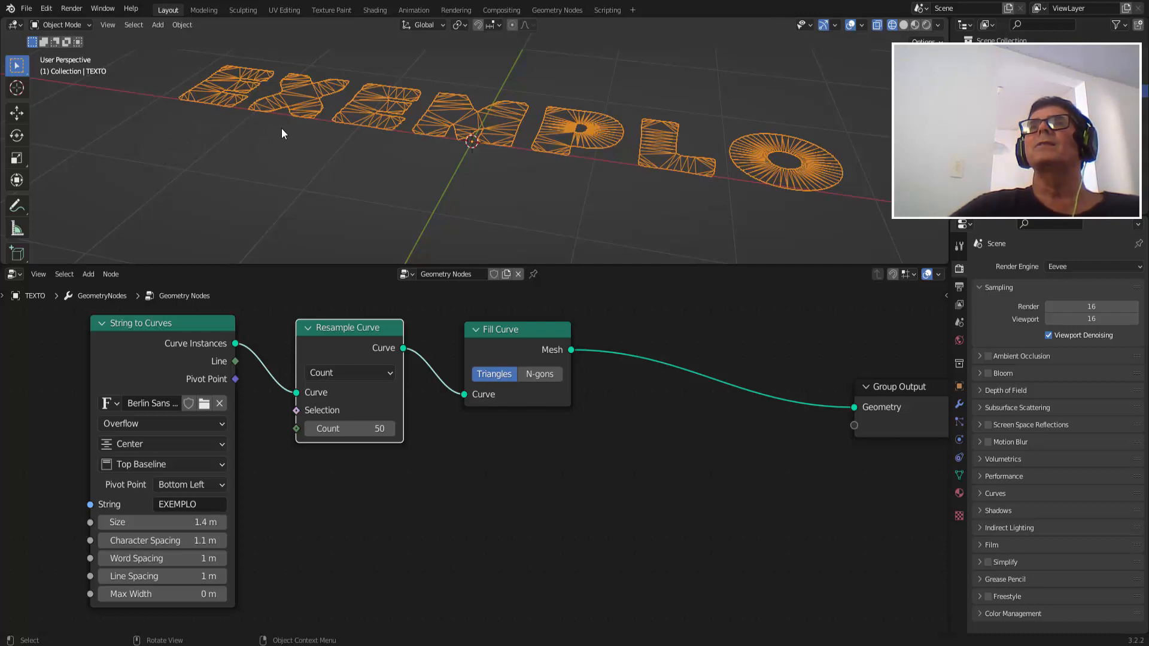
Set the Resample Curve mode to Evaluated and the Fill Curve mode to N-gons for a cleaner mesh.
click(356, 370)
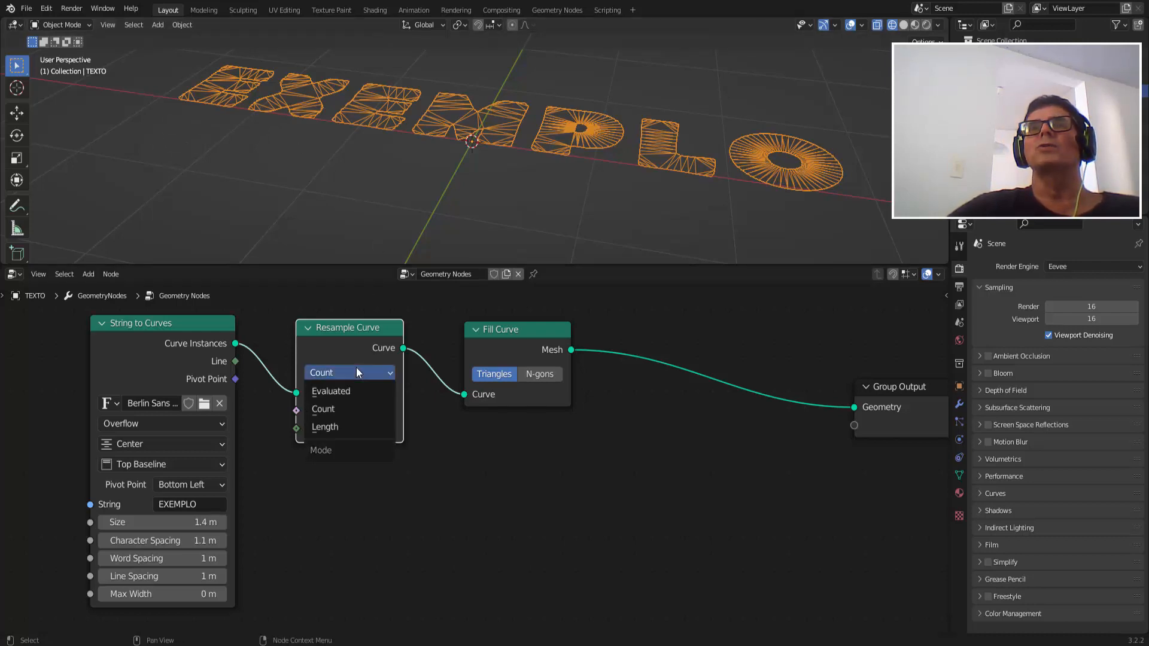
click(350, 390)
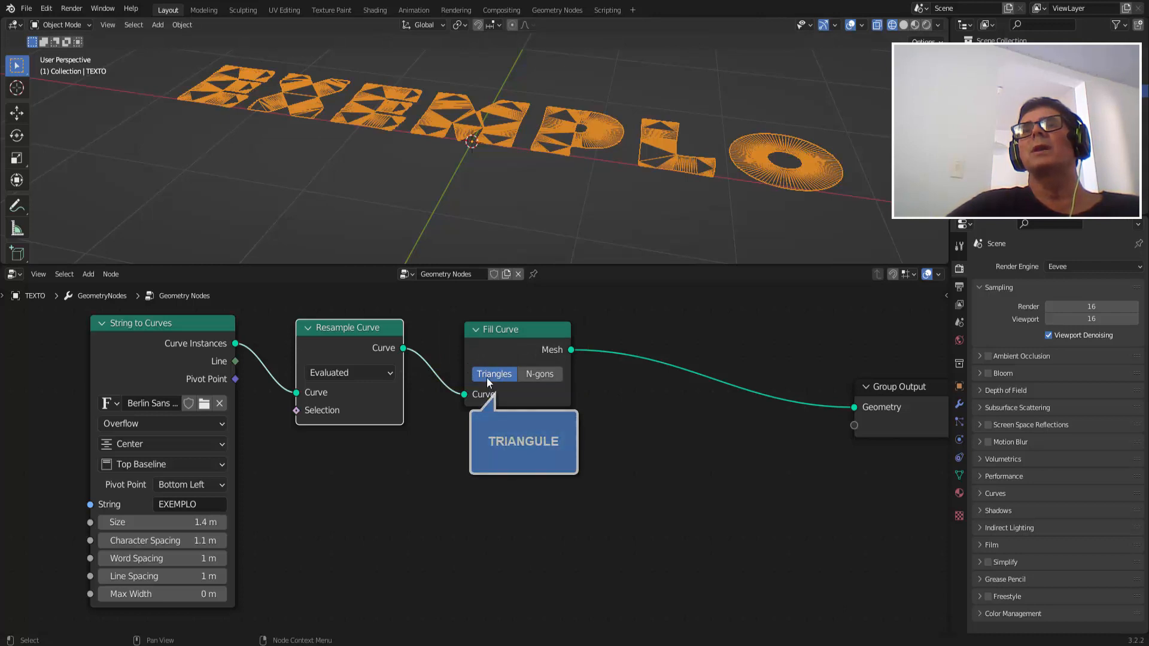
click(540, 372)
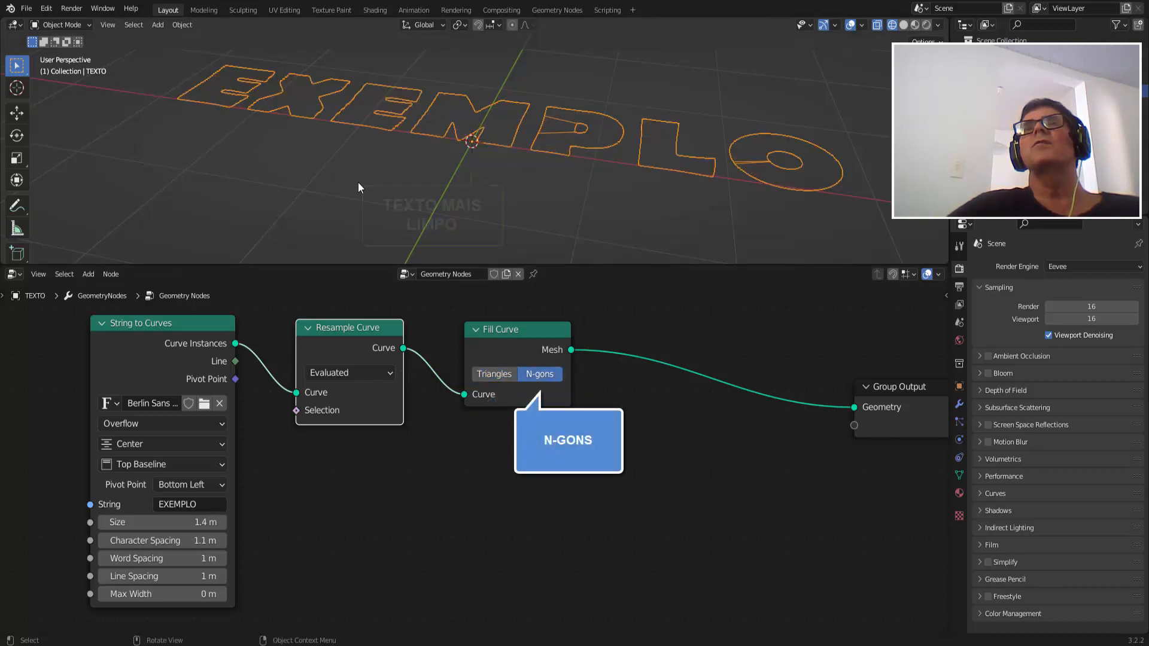
mouse_move(354, 176)
middle_down()
mouse_move(338, 180)
mouse_move(350, 174)
middle_up()
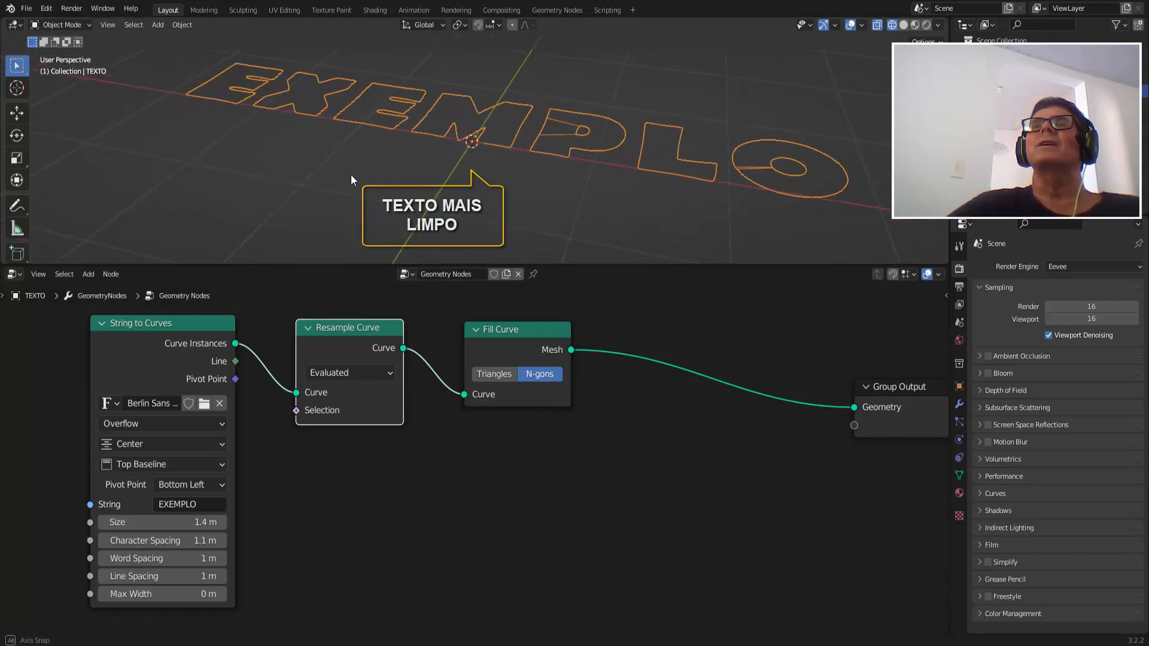
middle_drag(505, 211, 462, 196)
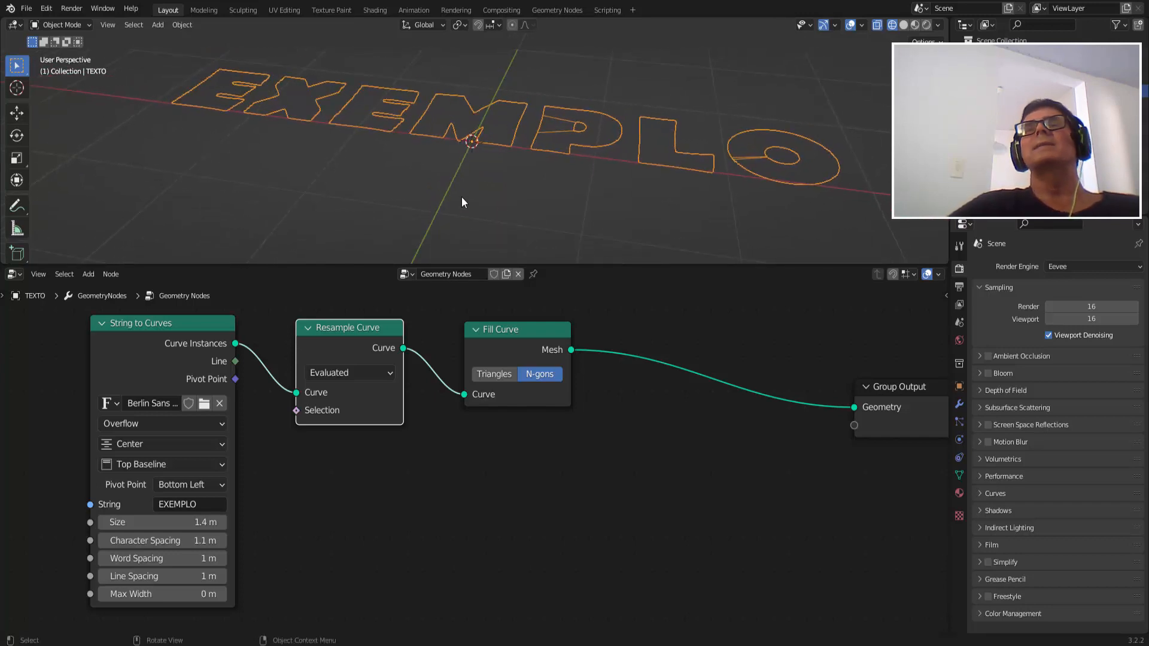
scroll(541, 181, down, 3)
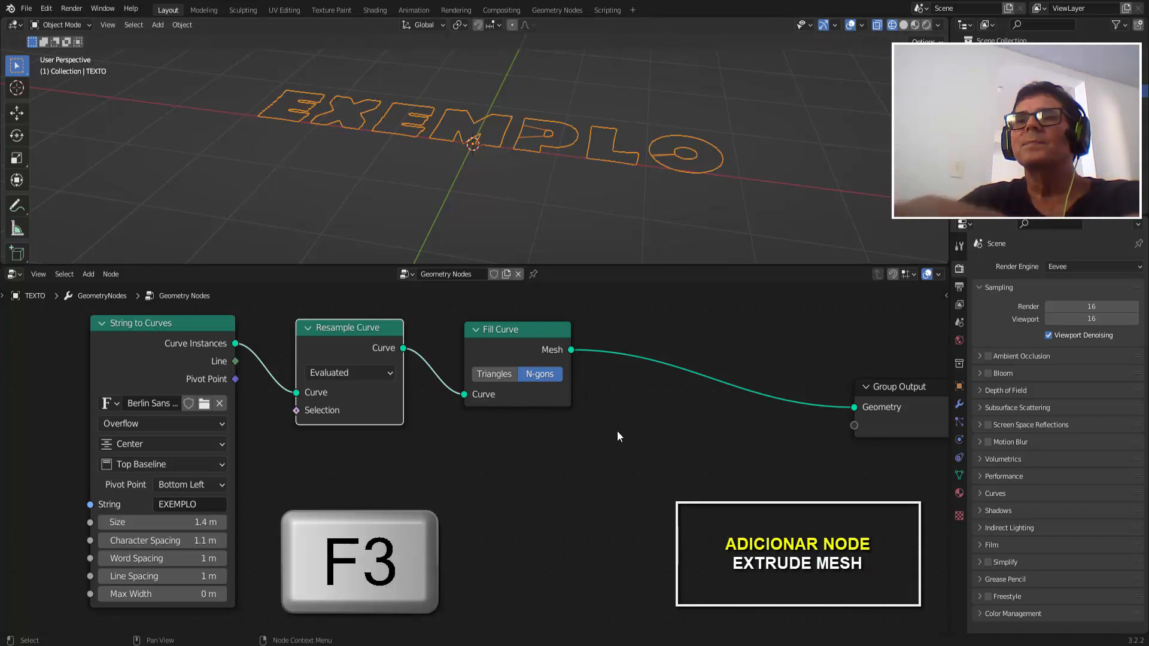
Insert an Extrude Mesh node on the link between Fill Curve and Group Output.
key(F3)
text(EXTRU)
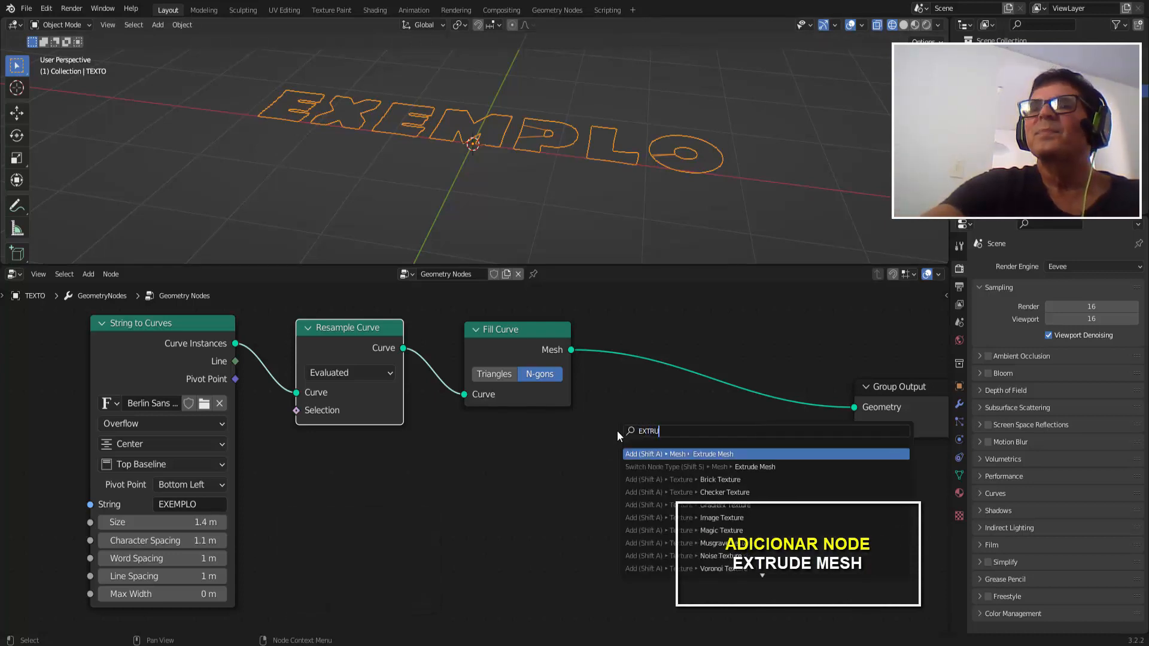
text(D)
key(Return)
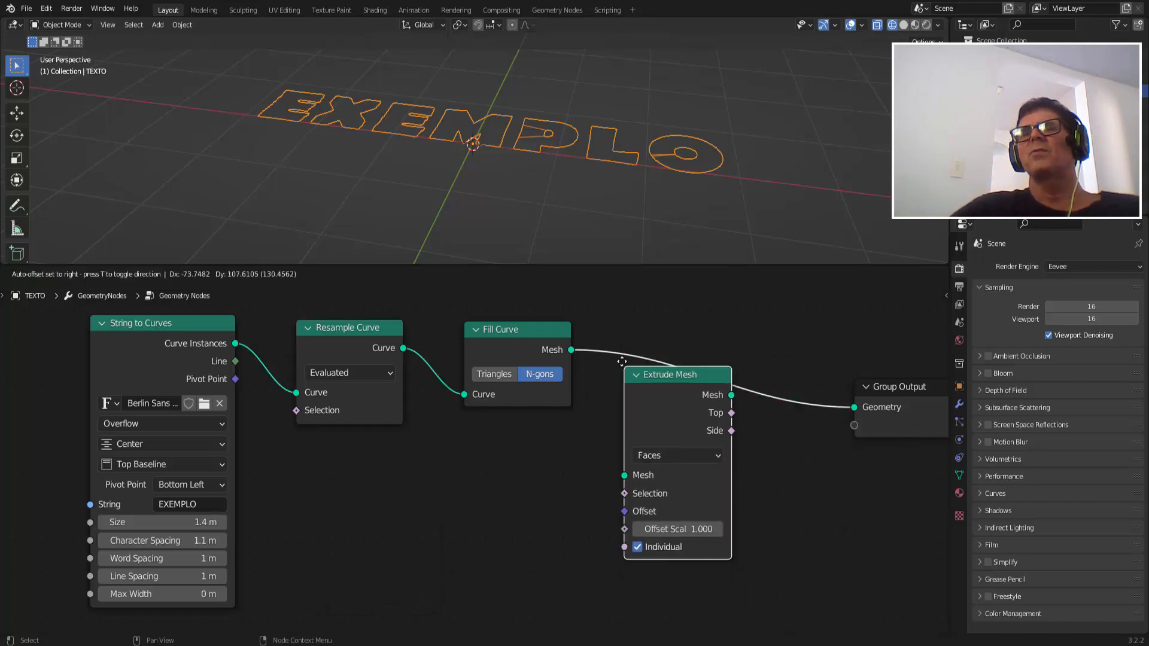
drag(621, 315, 632, 316)
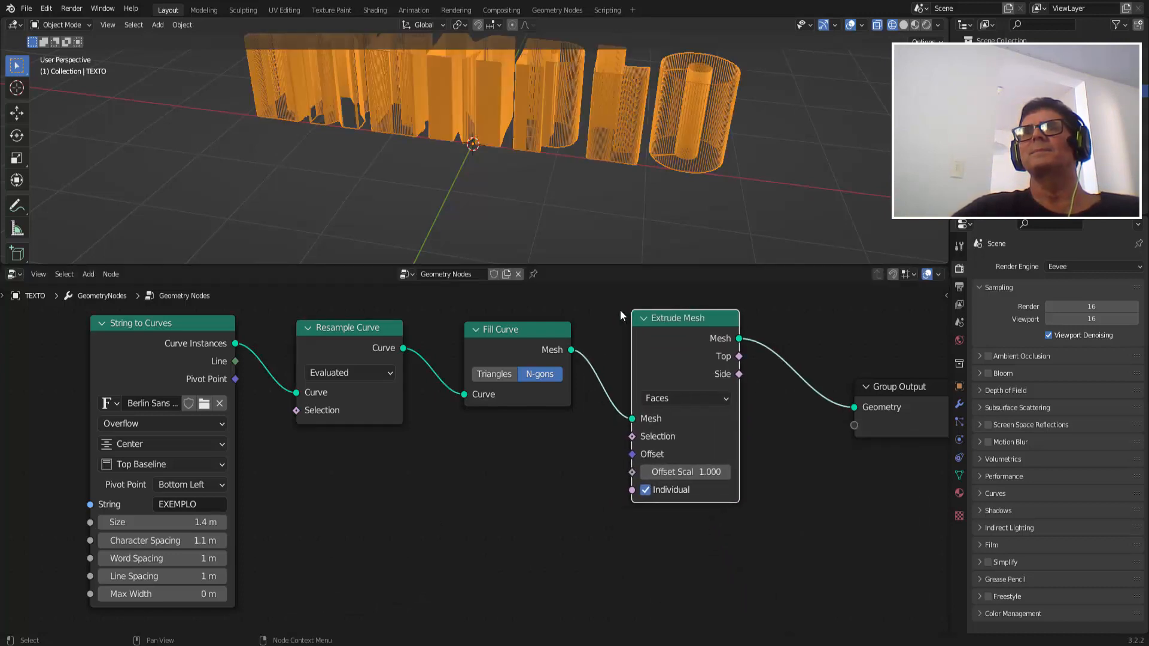
Return the 3D viewport to solid shading with the whole extruded text in view.
click(903, 25)
scroll(679, 145, down, 6)
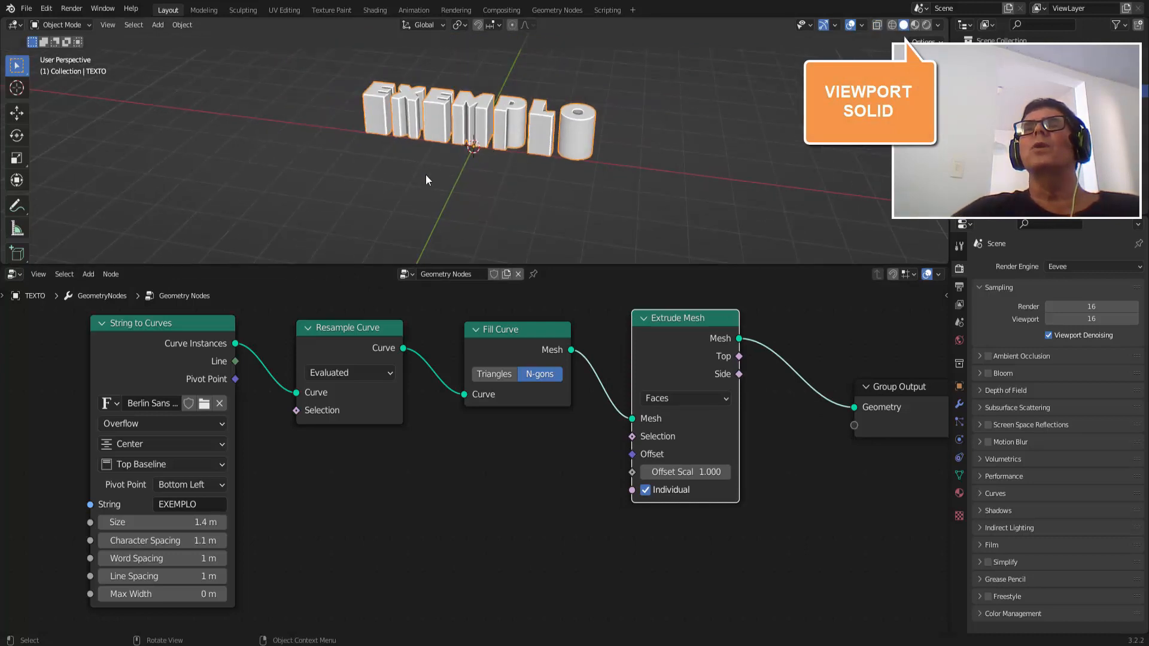
scroll(426, 174, up, 3)
scroll(426, 174, down, 1)
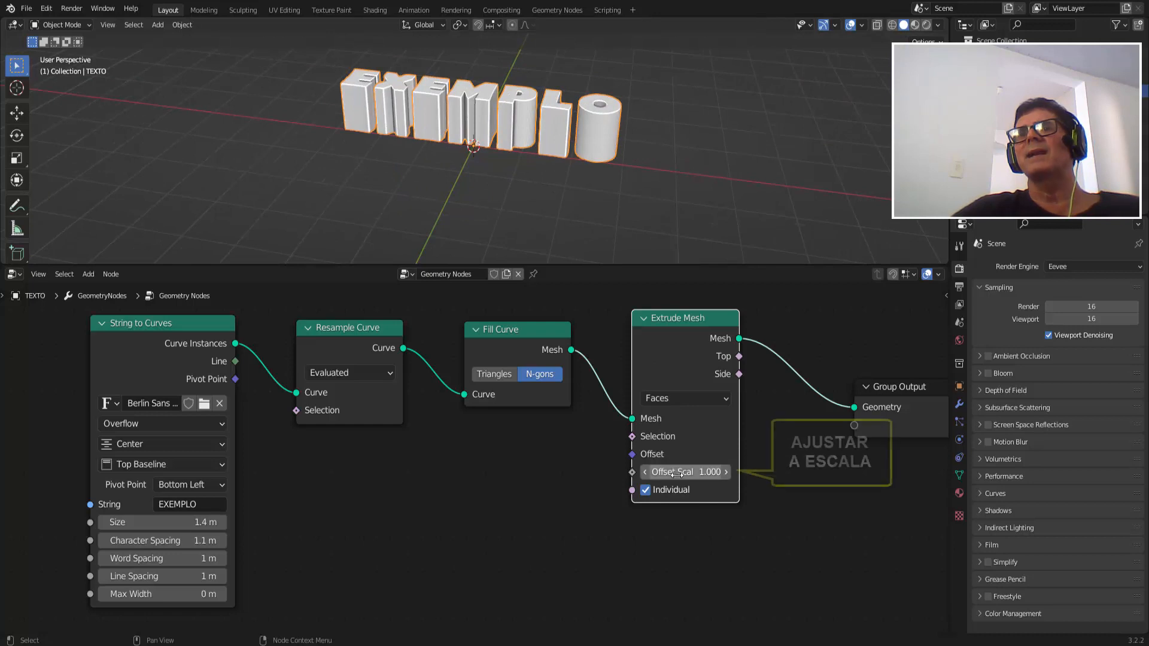
Set the Extrude Mesh node's offset scale to 0.2 and disable its Individual option.
click(699, 473)
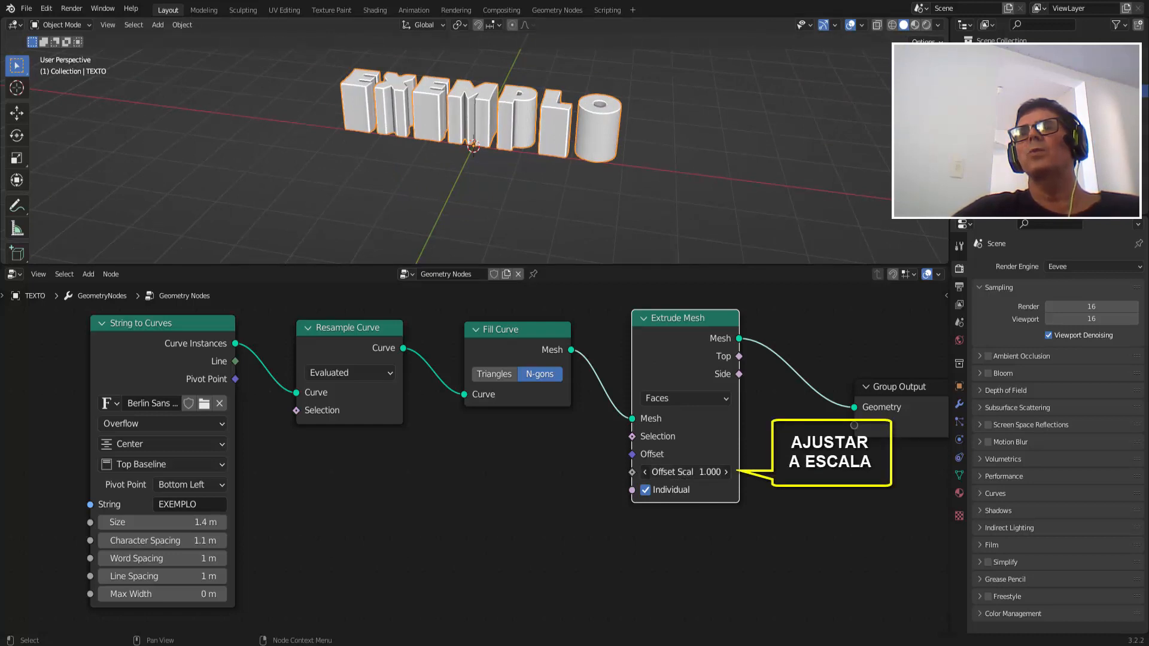
text(0)
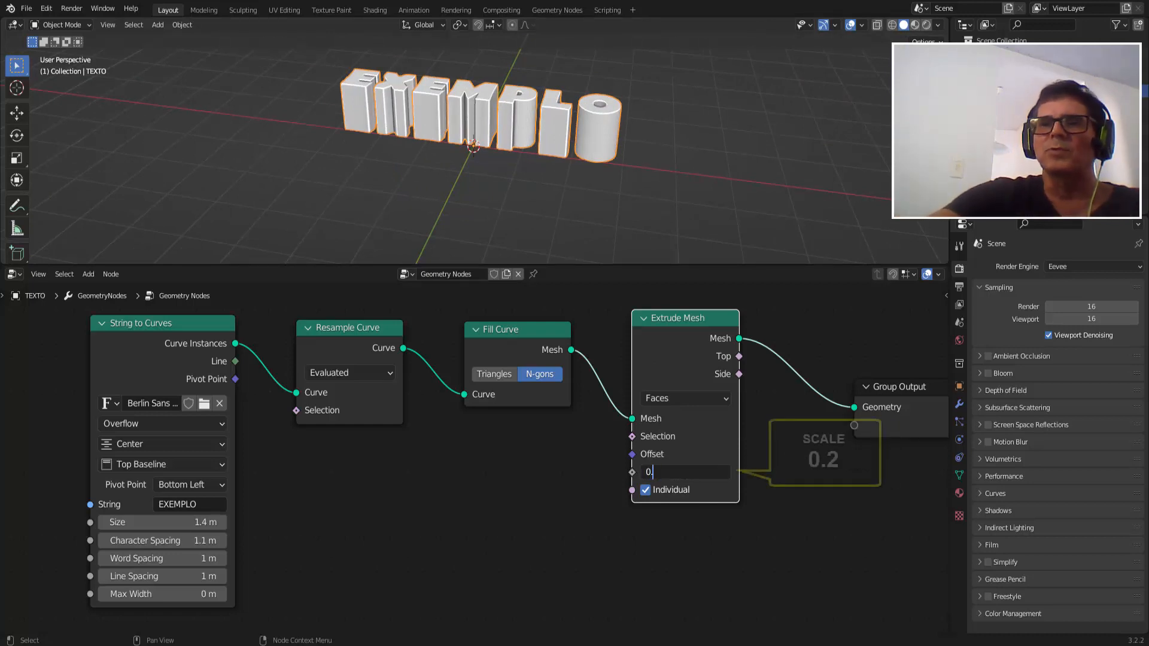
text(.2)
key(Return)
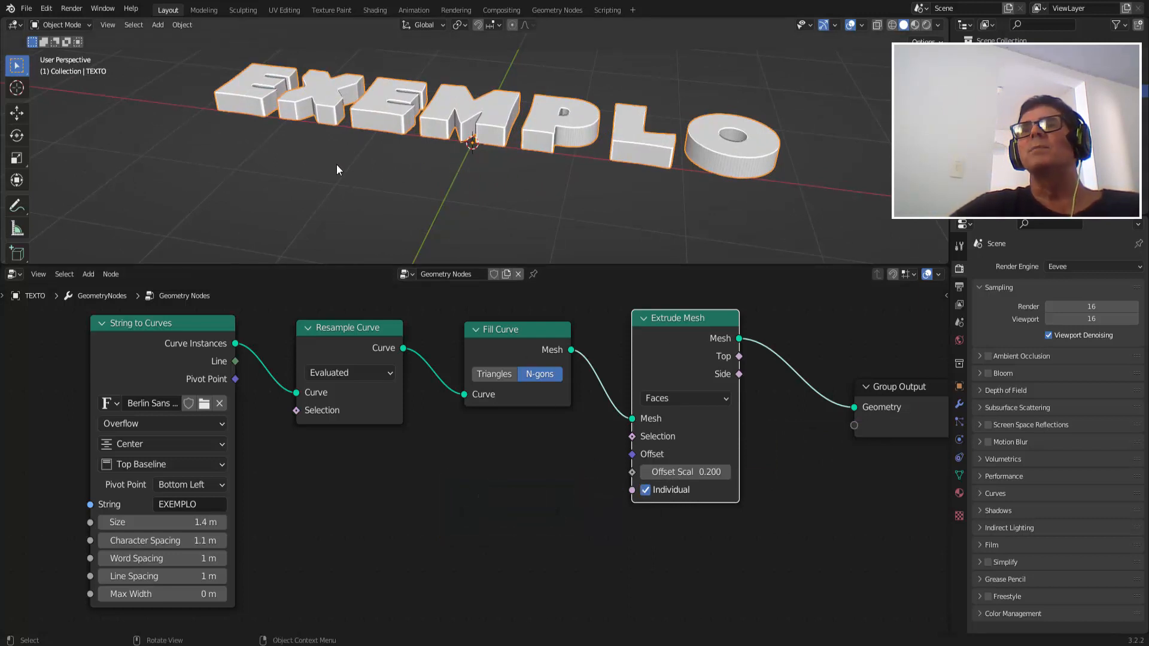
click(645, 490)
Spread the nodes apart to make room for another node between String to Curves and Resample Curve.
drag(168, 325, 119, 329)
click(344, 328)
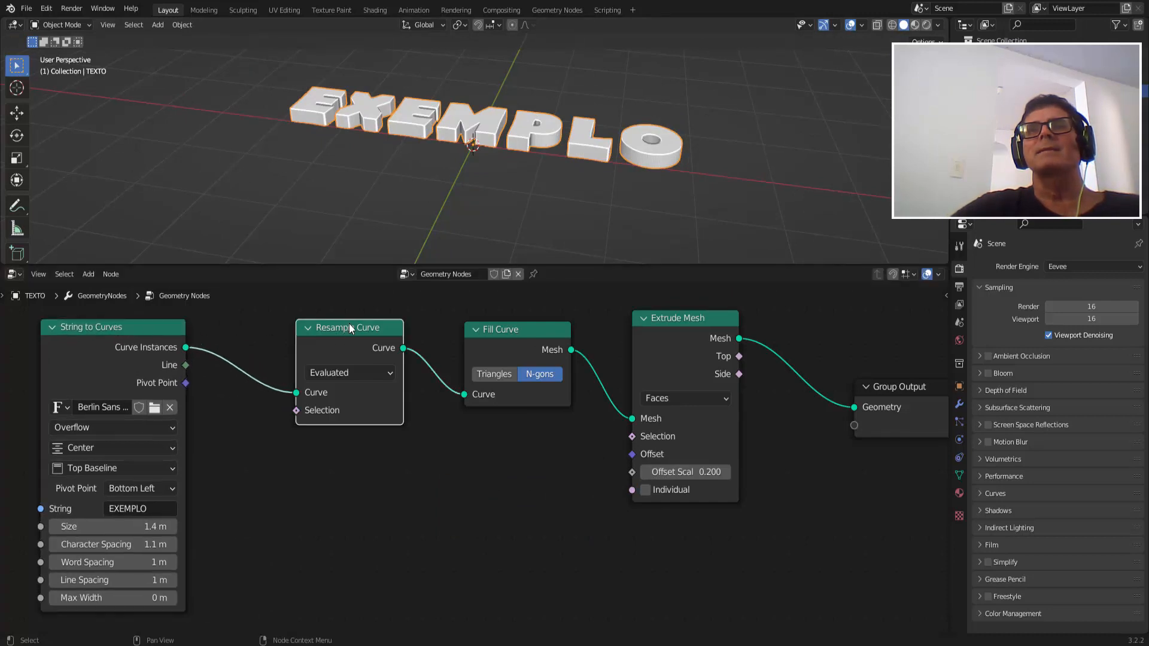
drag(357, 326, 401, 325)
drag(486, 328, 519, 329)
drag(429, 328, 451, 327)
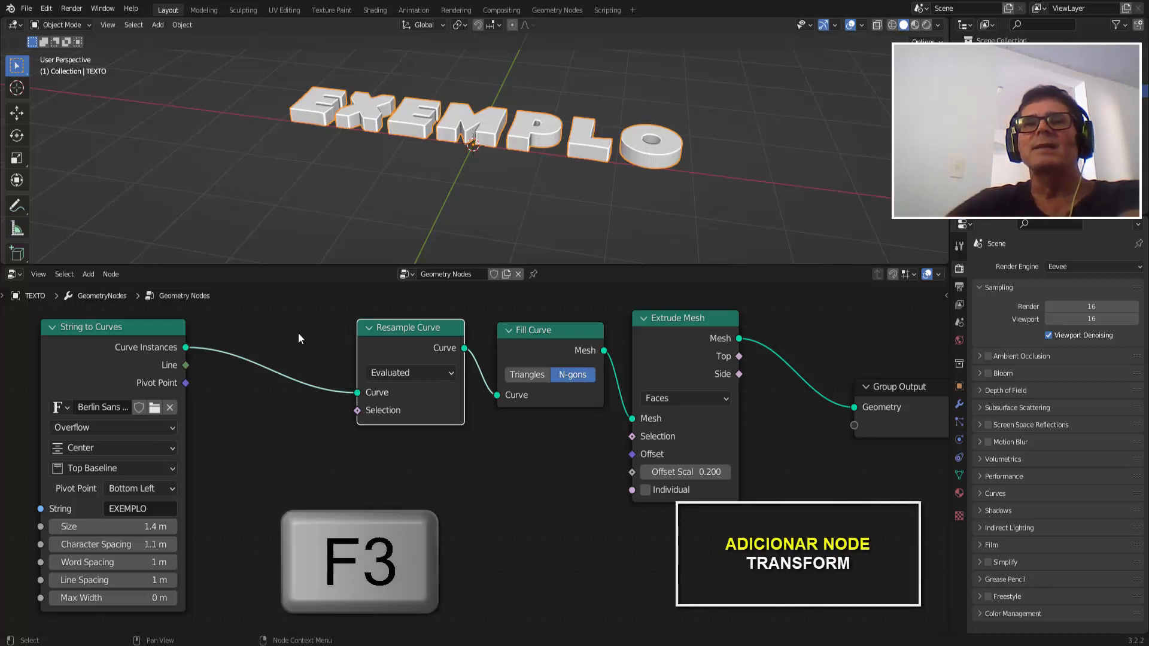
Insert a Transform node between String to Curves and Resample Curve and set its X rotation to 90°.
key(F3)
text(T)
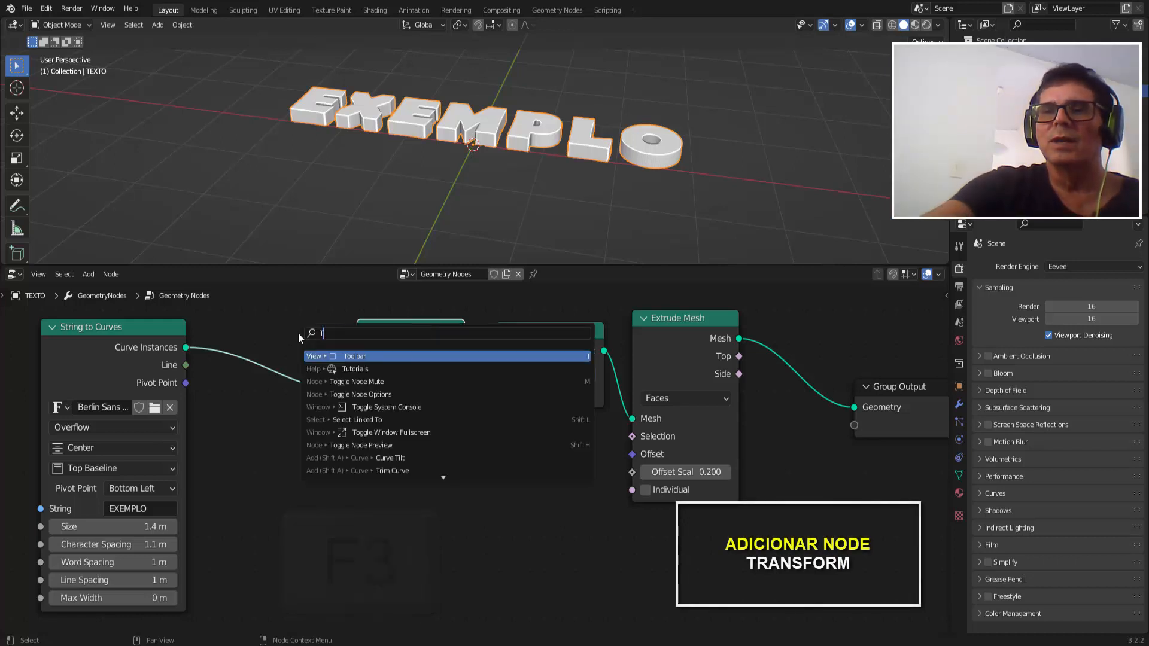
text(RANSF)
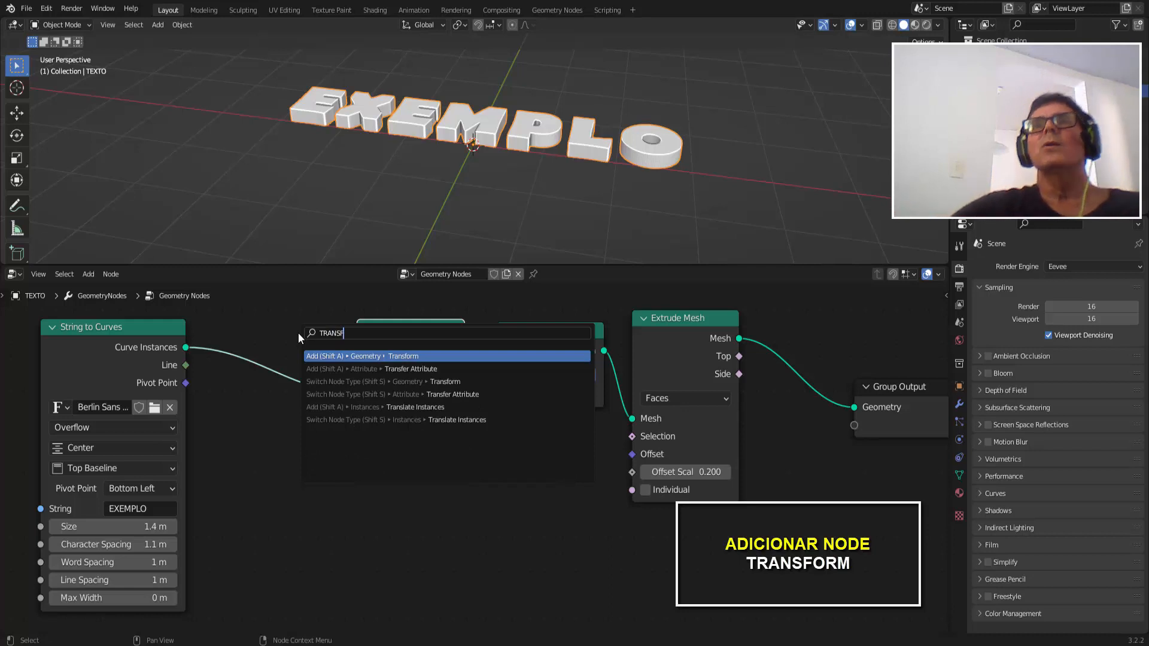
click(419, 356)
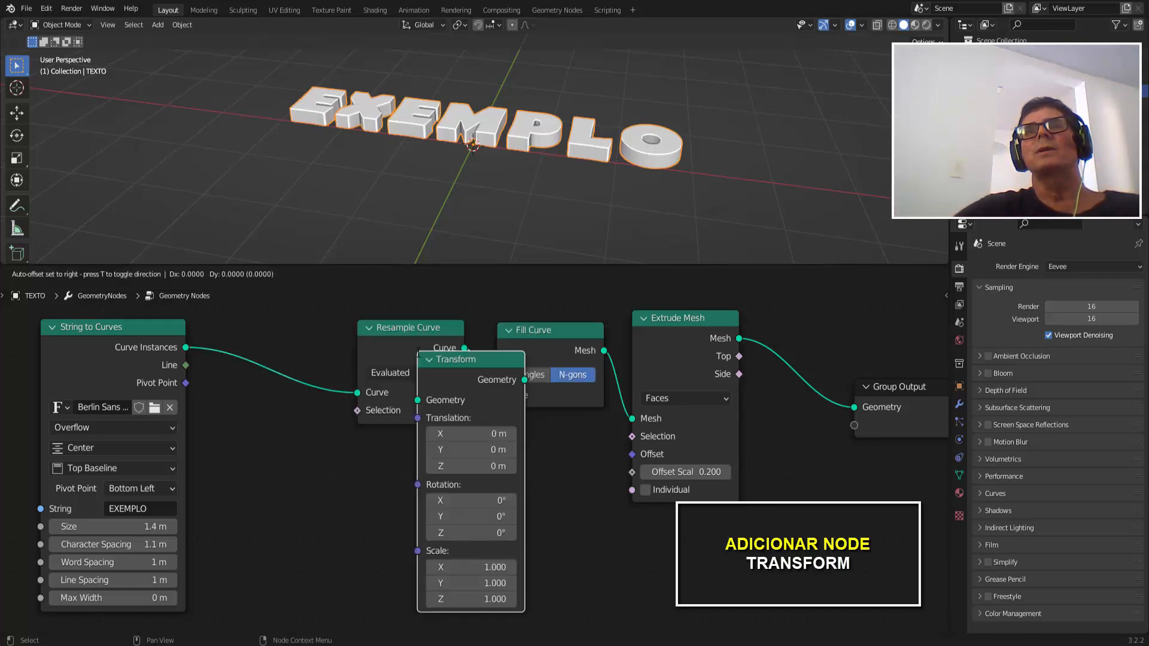
click(300, 317)
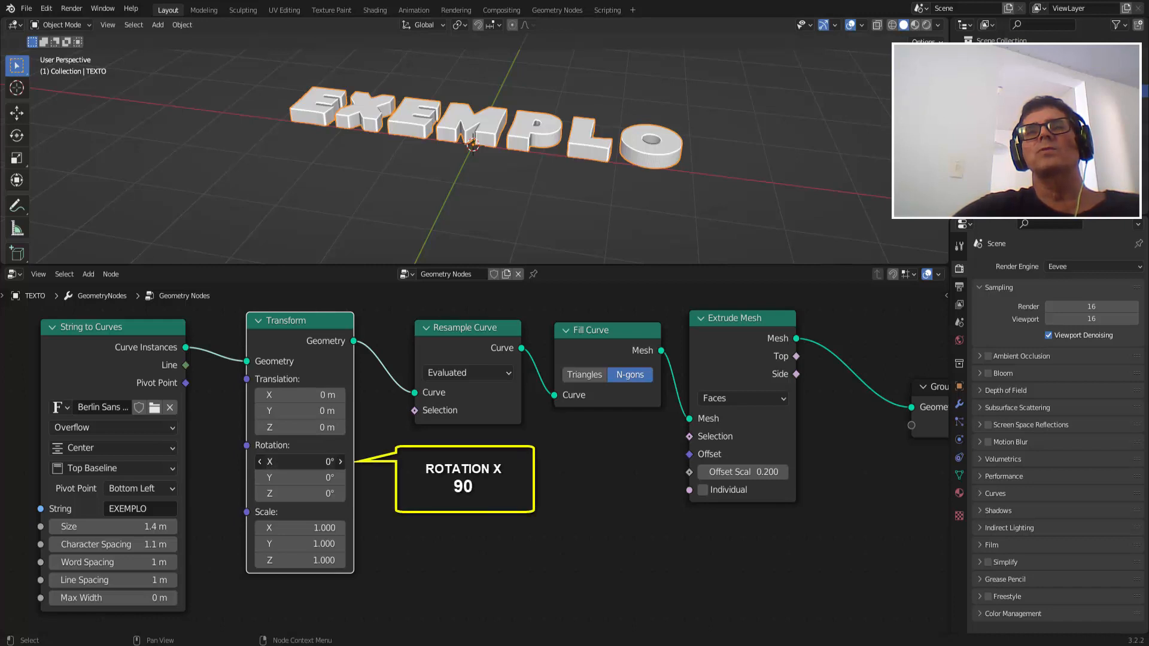
text(0)
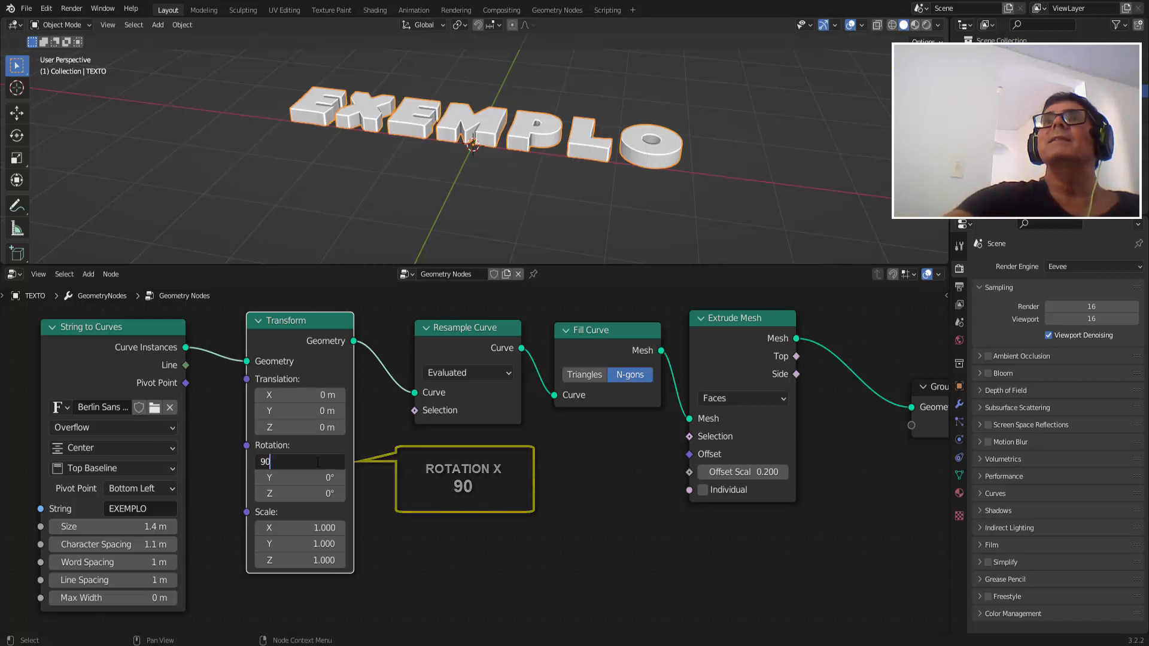
key(Return)
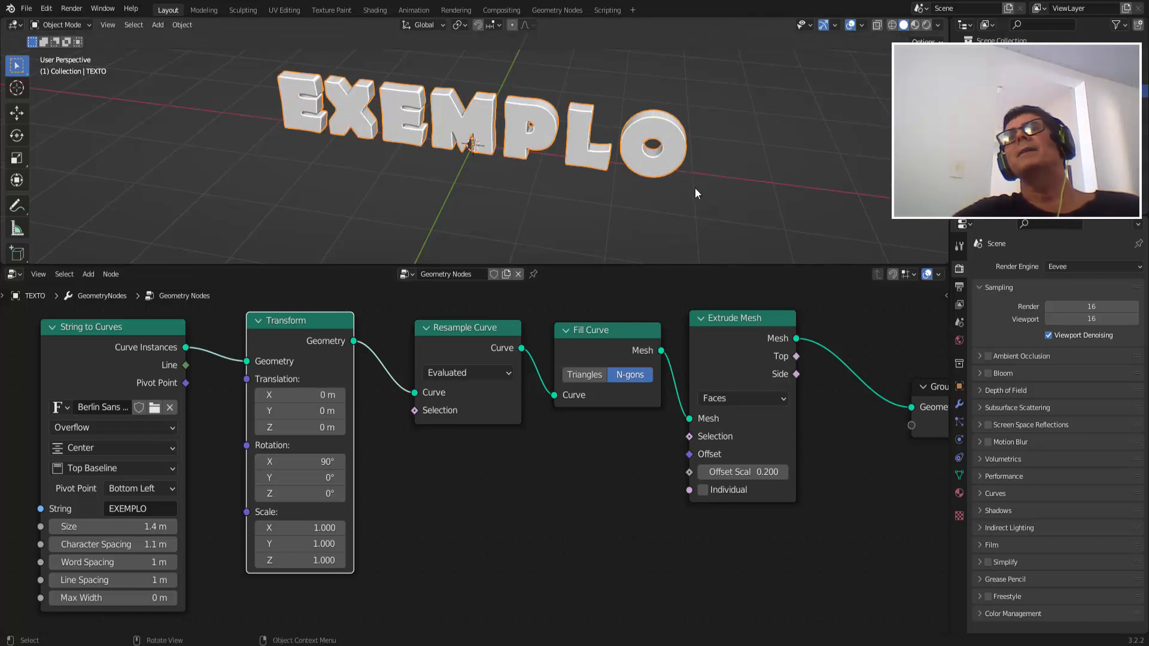
Examine the upright extruded text from the front and back, along with the complete node chain.
middle_drag(704, 190, 594, 182)
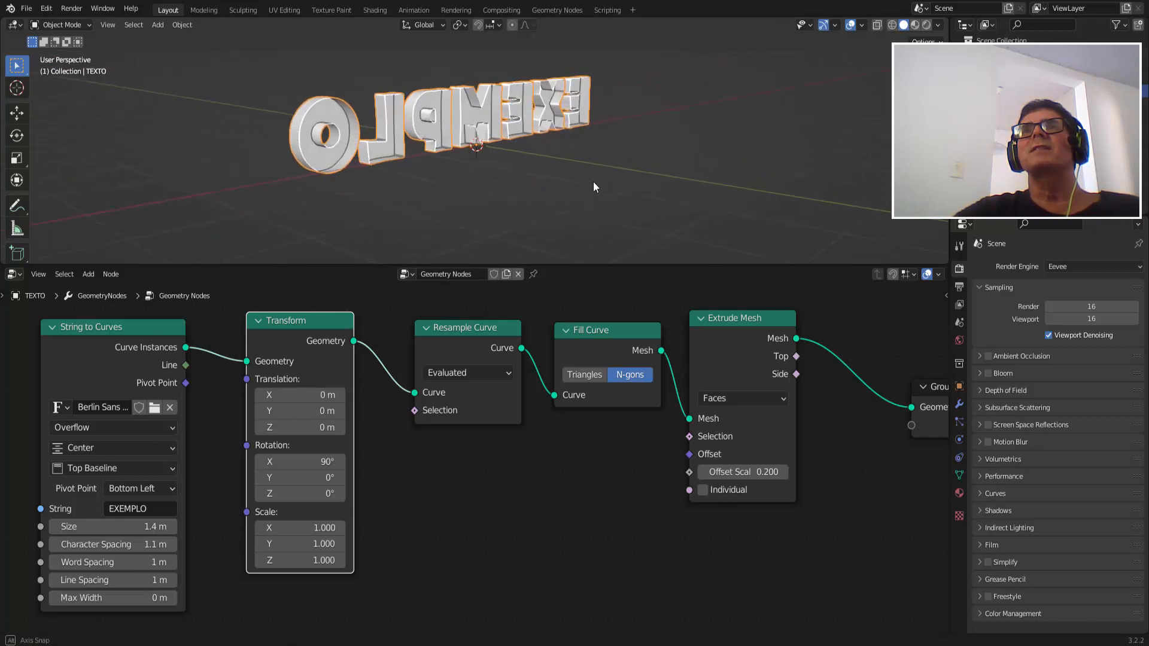
scroll(598, 181, up, 5)
middle_drag(478, 209, 629, 217)
scroll(629, 216, down, 2)
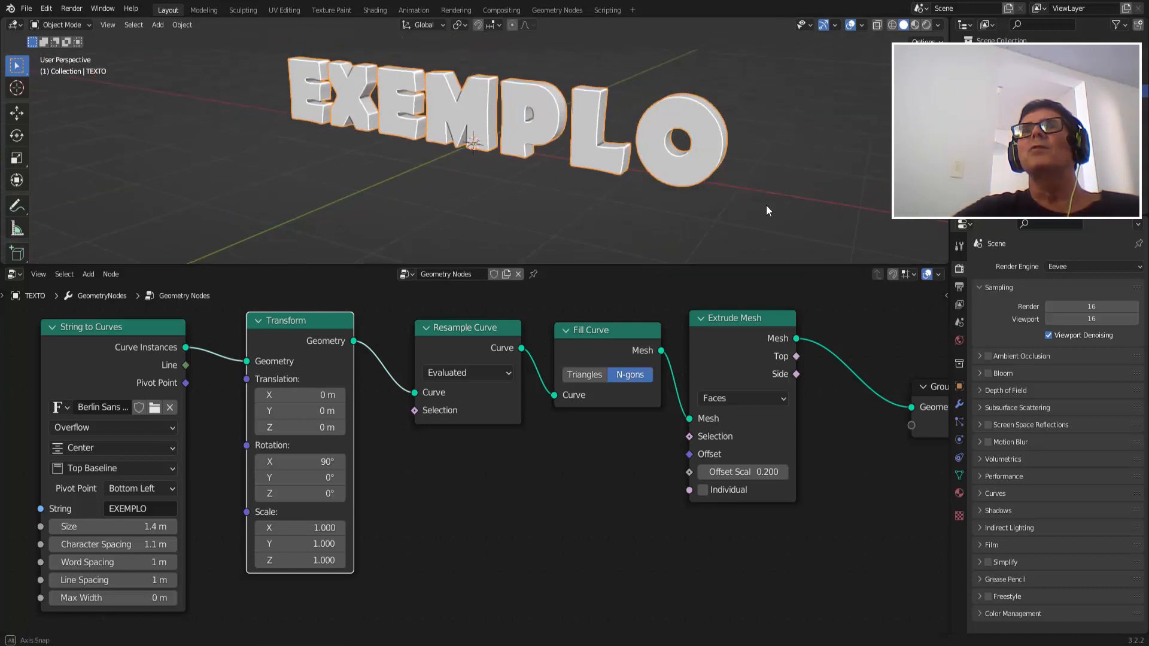
middle_drag(764, 210, 599, 199)
scroll(598, 200, down, 2)
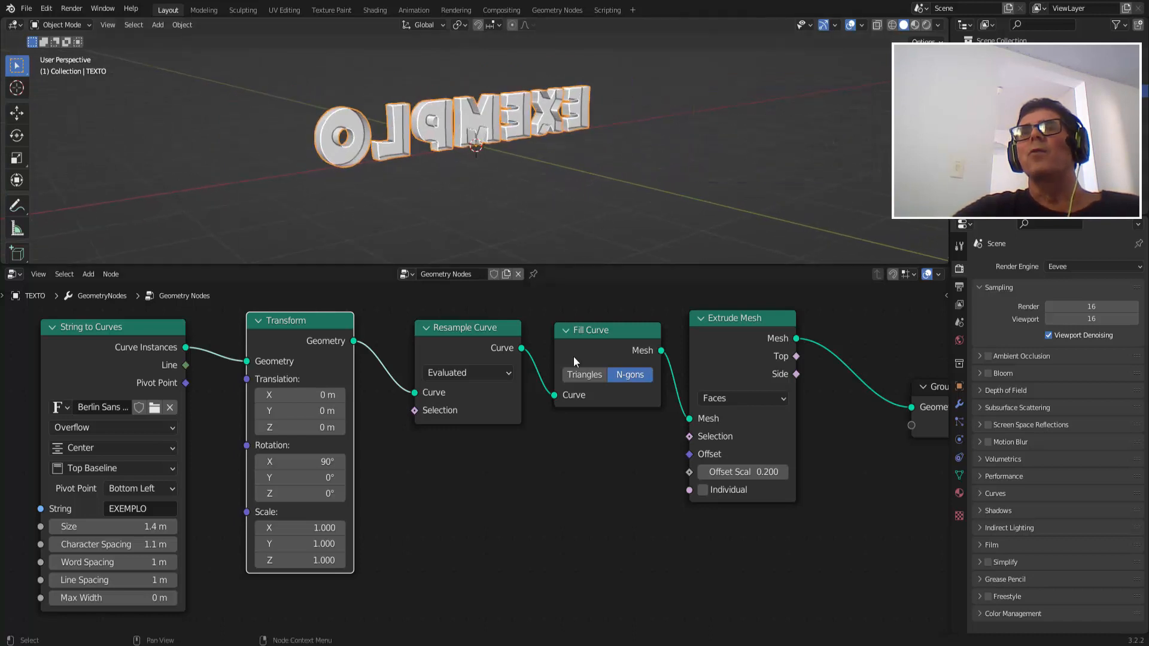
scroll(558, 479, down, 2)
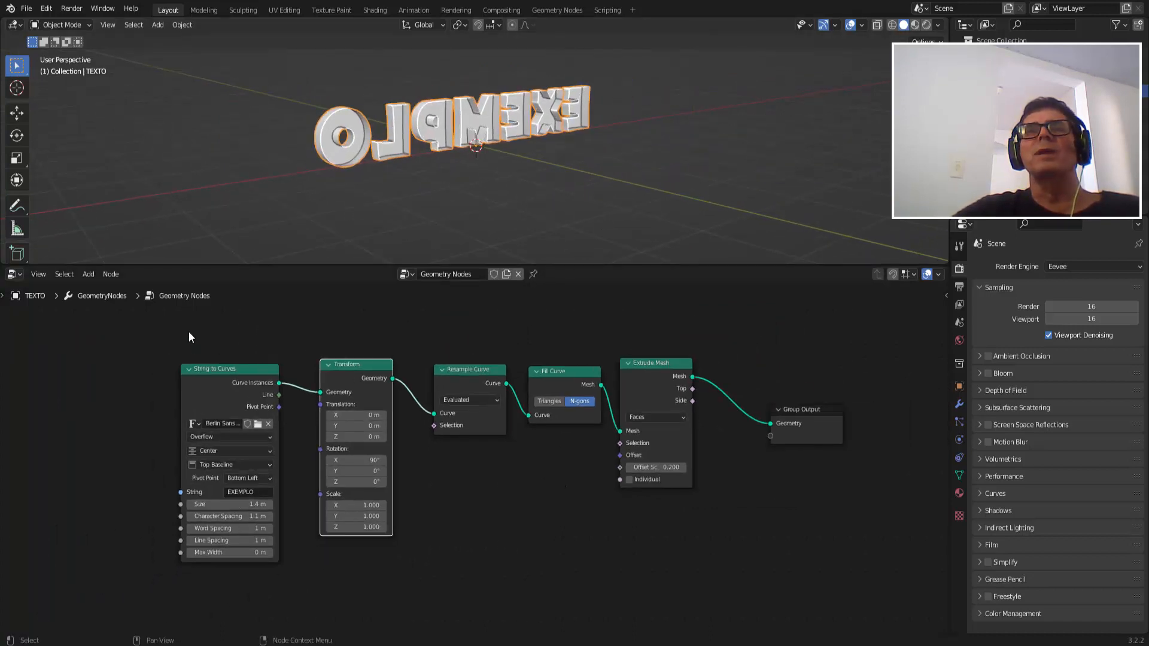
click(175, 325)
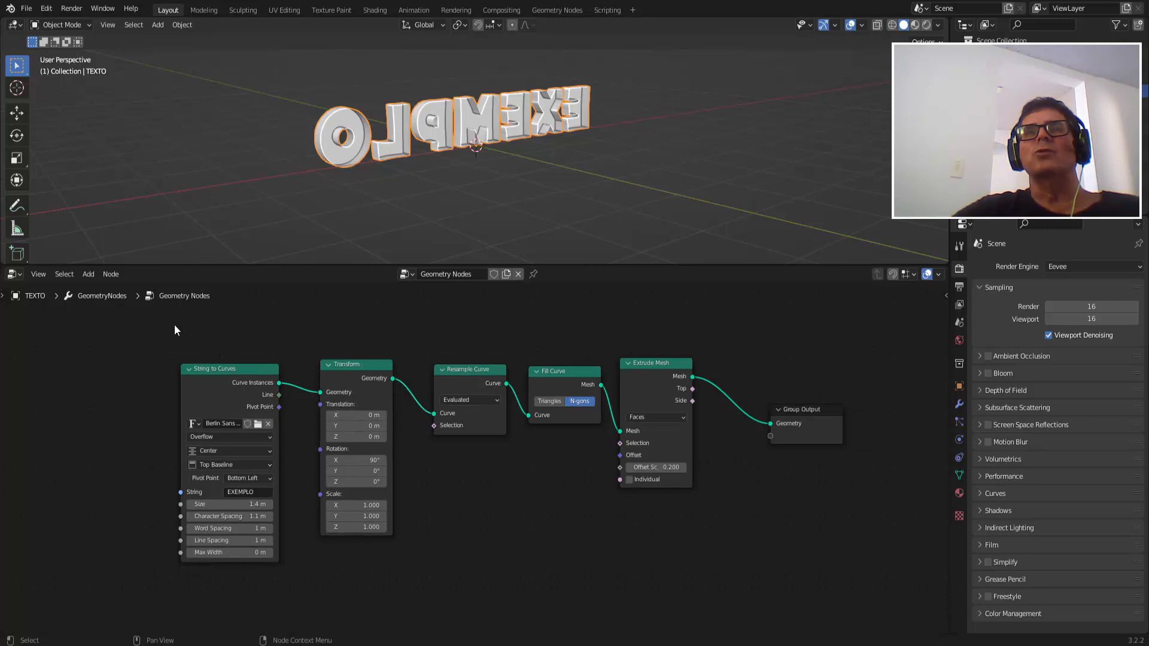
Shift the String to Curves through Fill Curve nodes back and raise Extrude Mesh to free space around it.
drag(174, 325, 581, 540)
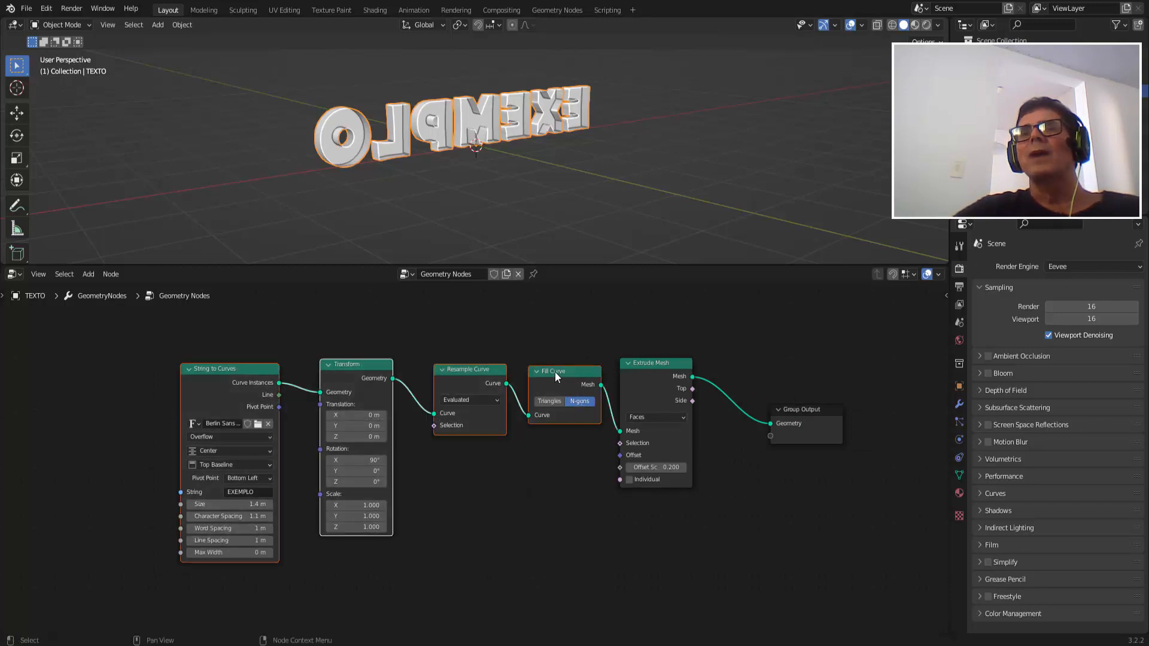
drag(555, 371, 453, 375)
drag(641, 363, 586, 312)
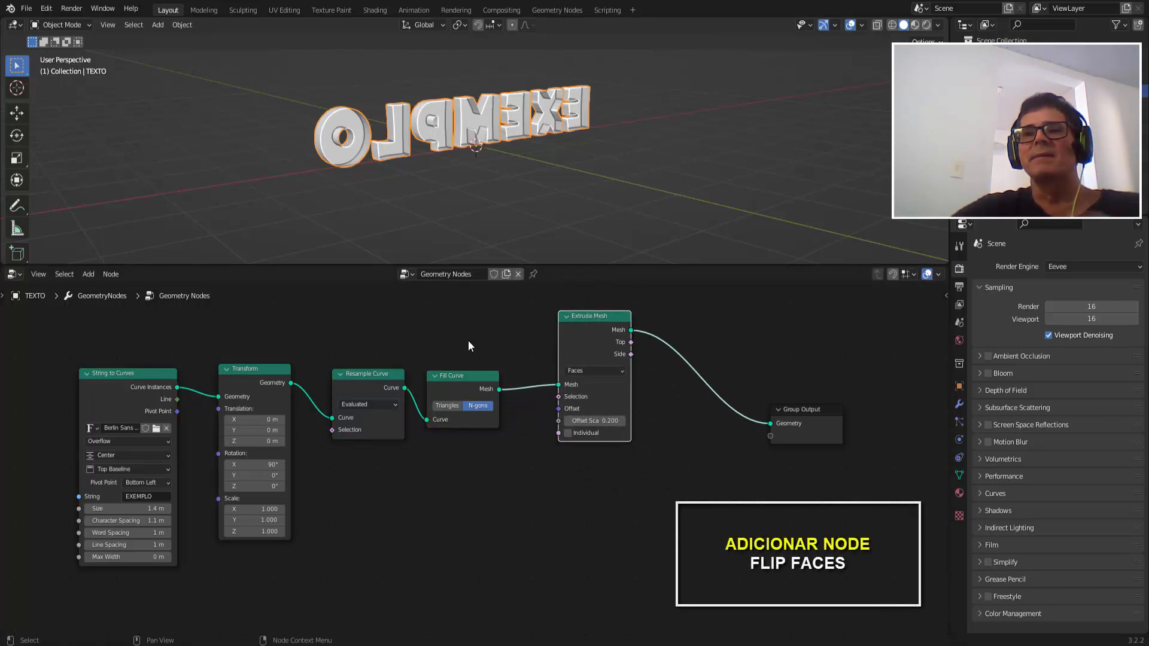
Add a Flip Faces node and place it directly below the Extrude Mesh node.
key(F3)
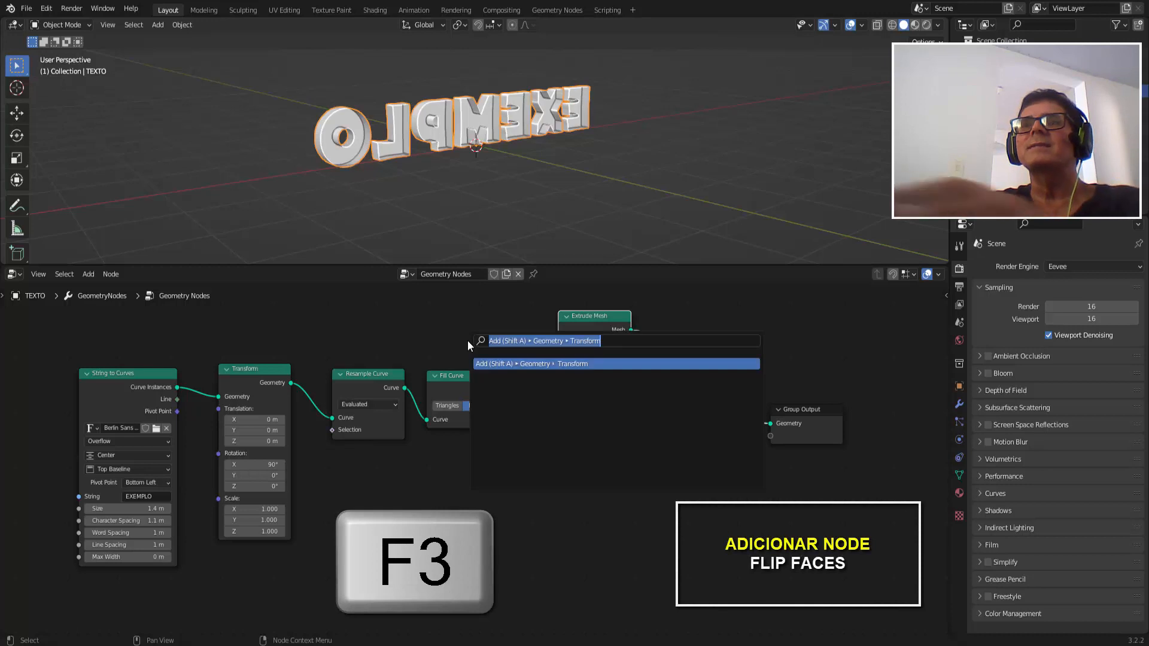
text(FLIP)
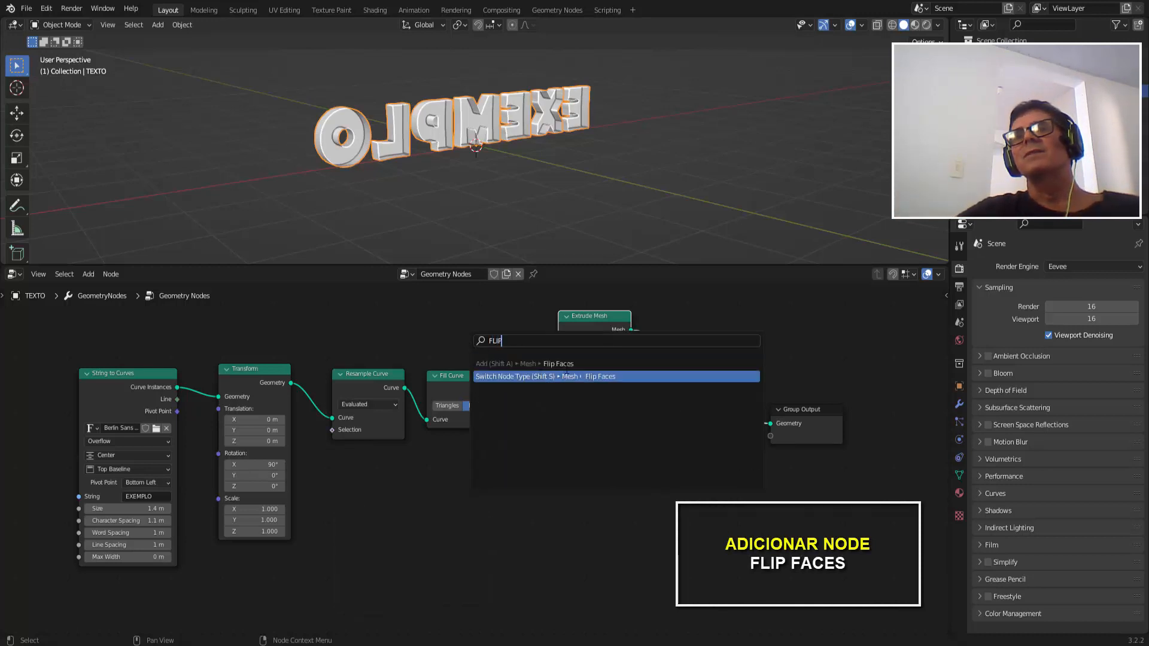
key(Return)
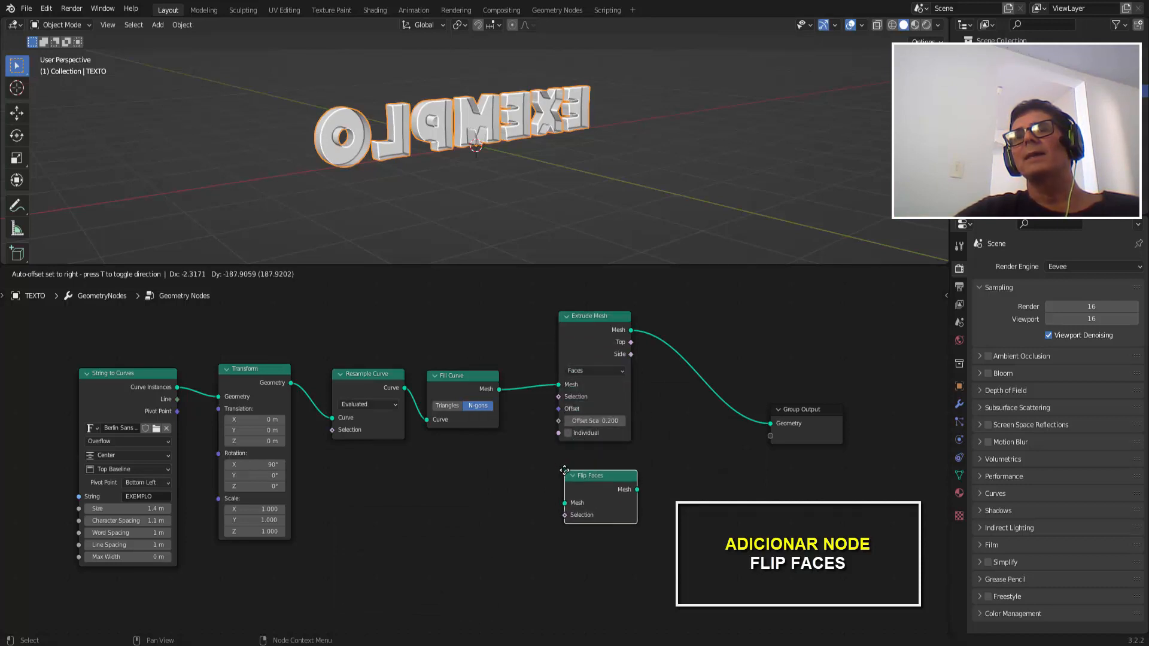
click(579, 462)
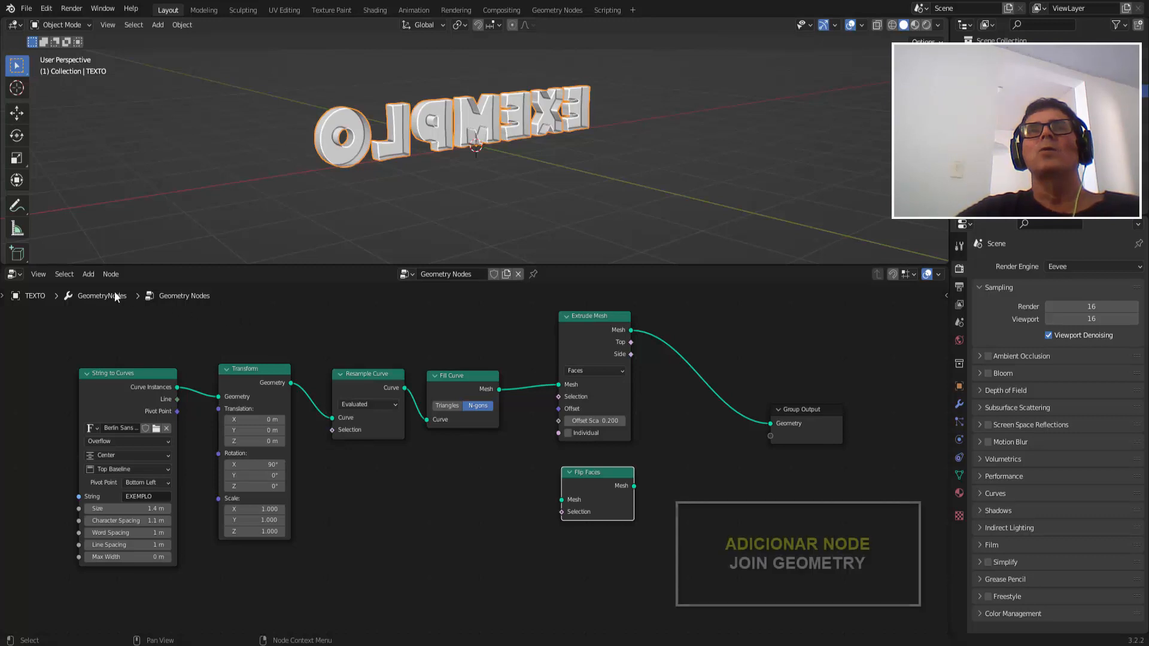
Insert a Join Geometry node between Extrude Mesh and Group Output.
click(88, 274)
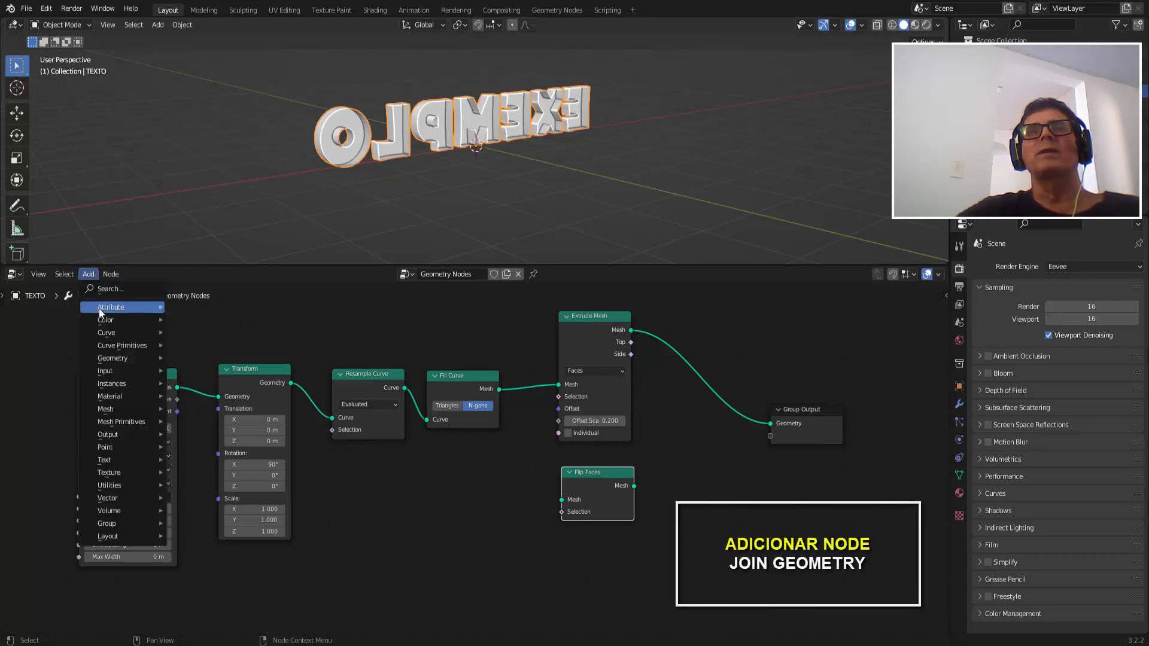
mouse_move(124, 358)
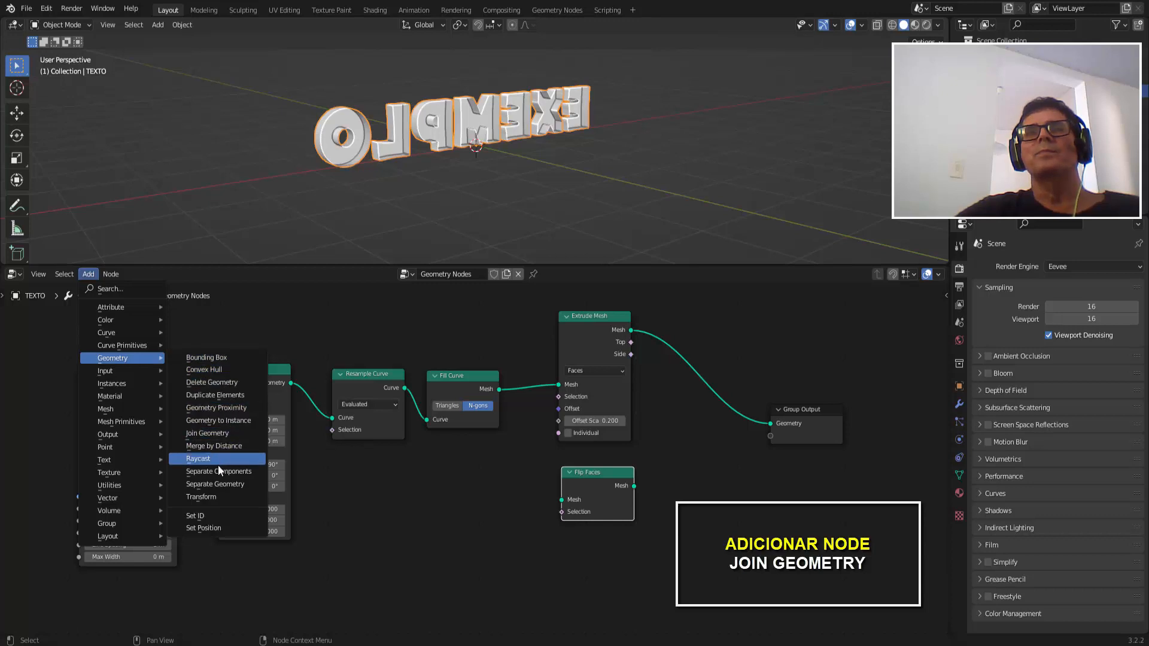
click(227, 434)
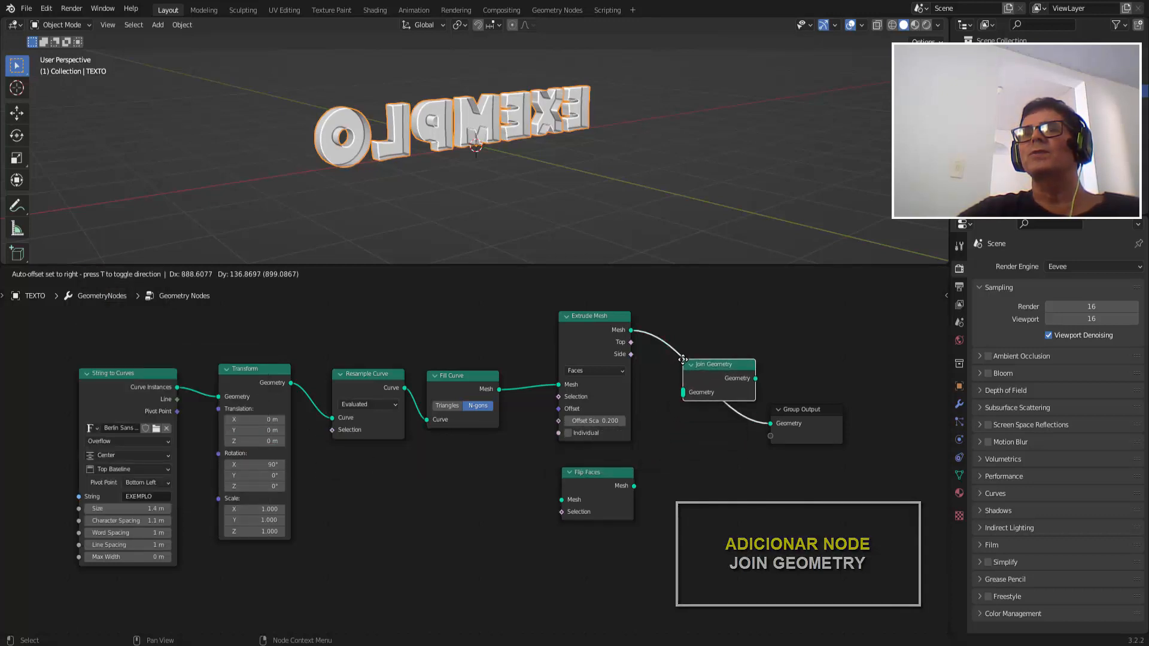
click(682, 359)
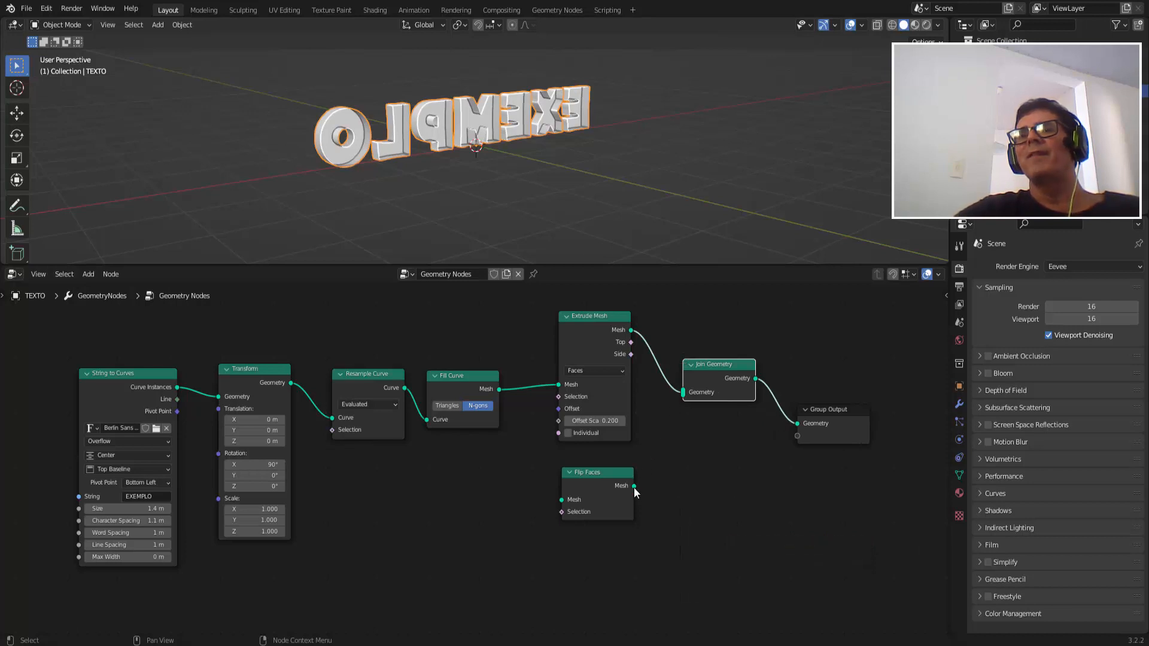
Link Fill Curve's Mesh output to Flip Faces and the Flip Faces output to Join Geometry, checking the text's back and front.
drag(634, 486, 669, 442)
drag(679, 402, 683, 394)
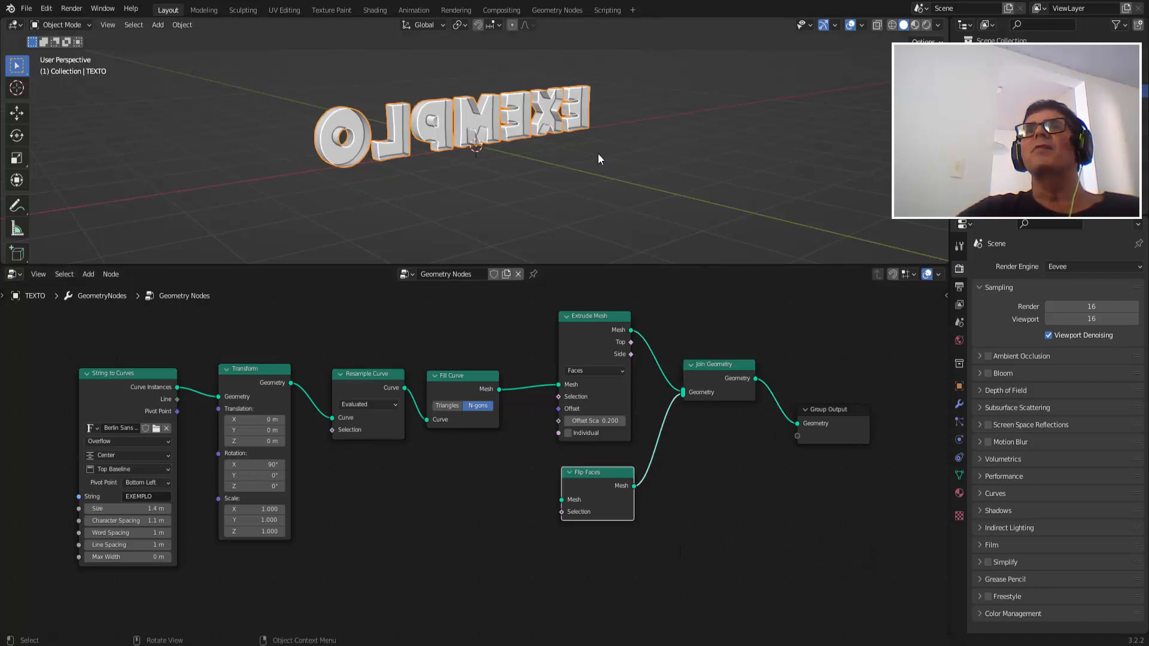
scroll(471, 184, up, 2)
middle_drag(432, 200, 465, 196)
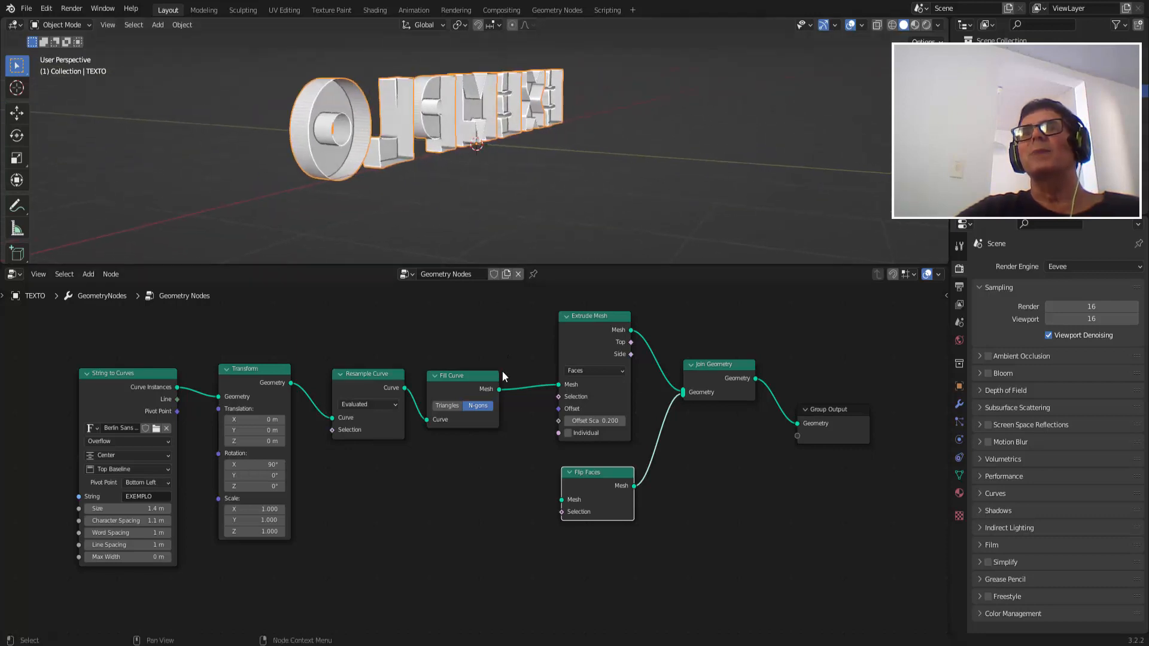
drag(500, 389, 512, 427)
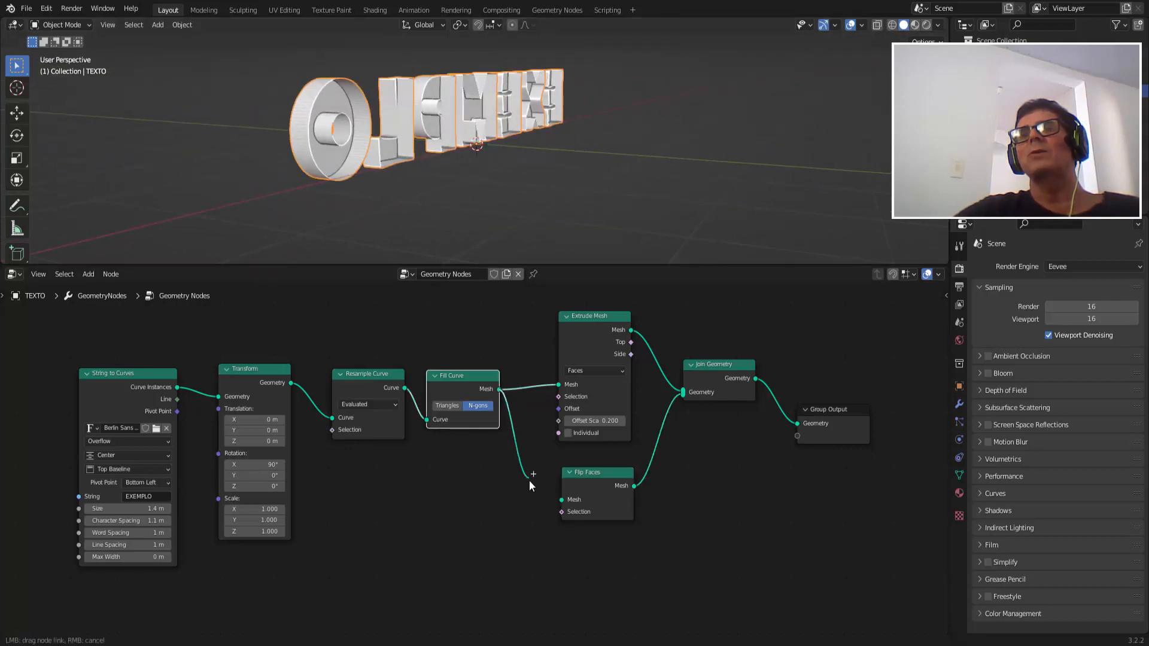
drag(548, 501, 561, 500)
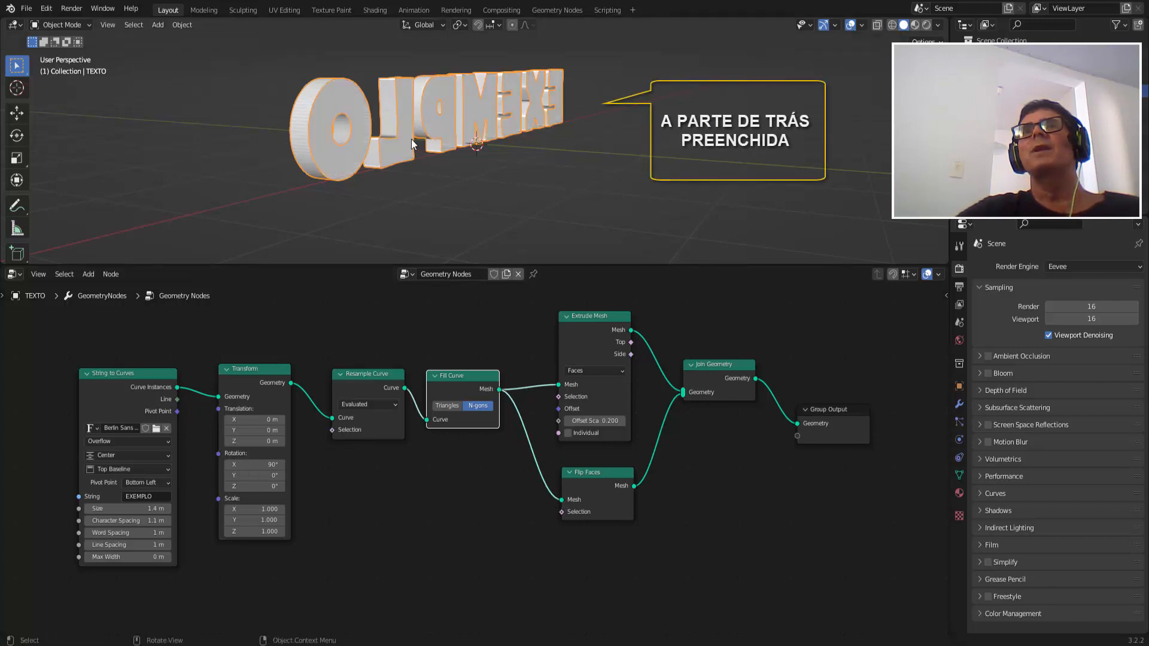
middle_drag(419, 151, 550, 144)
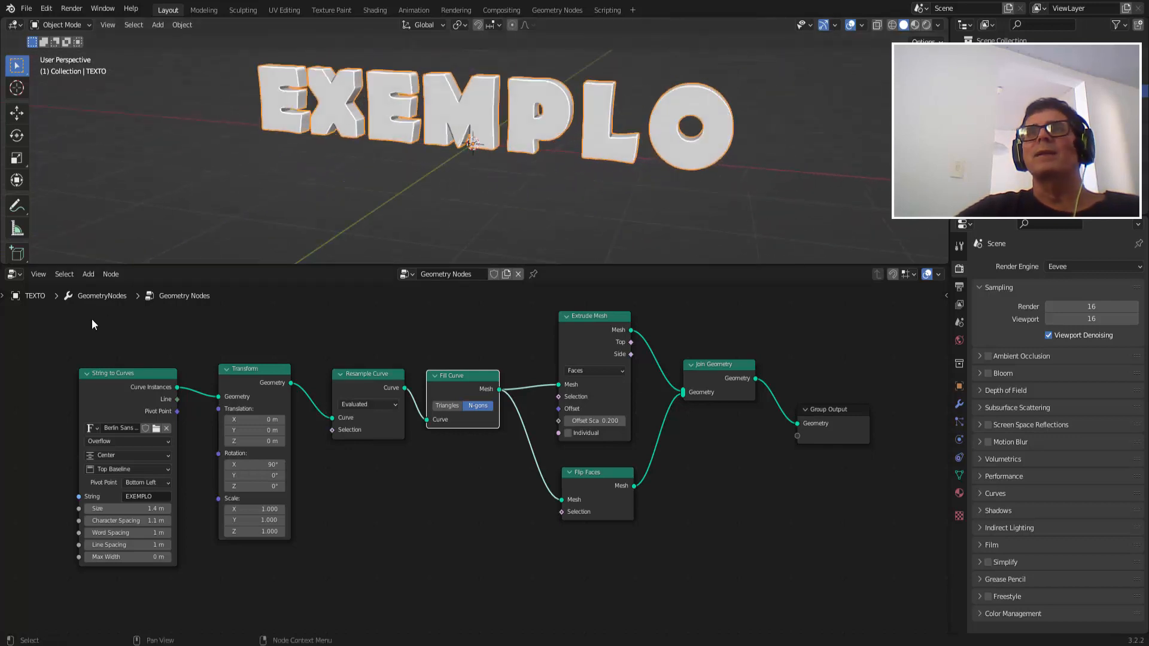
Move Group Output farther from Join Geometry and insert a Realize Instances node between them.
drag(826, 408, 877, 371)
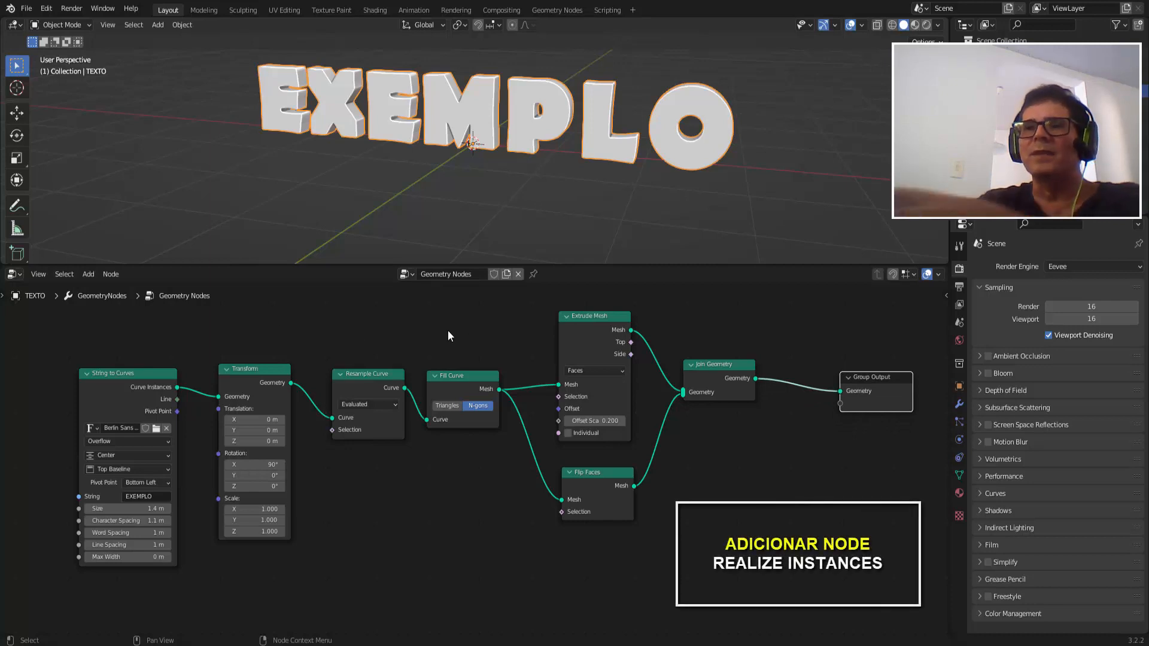
key(F3)
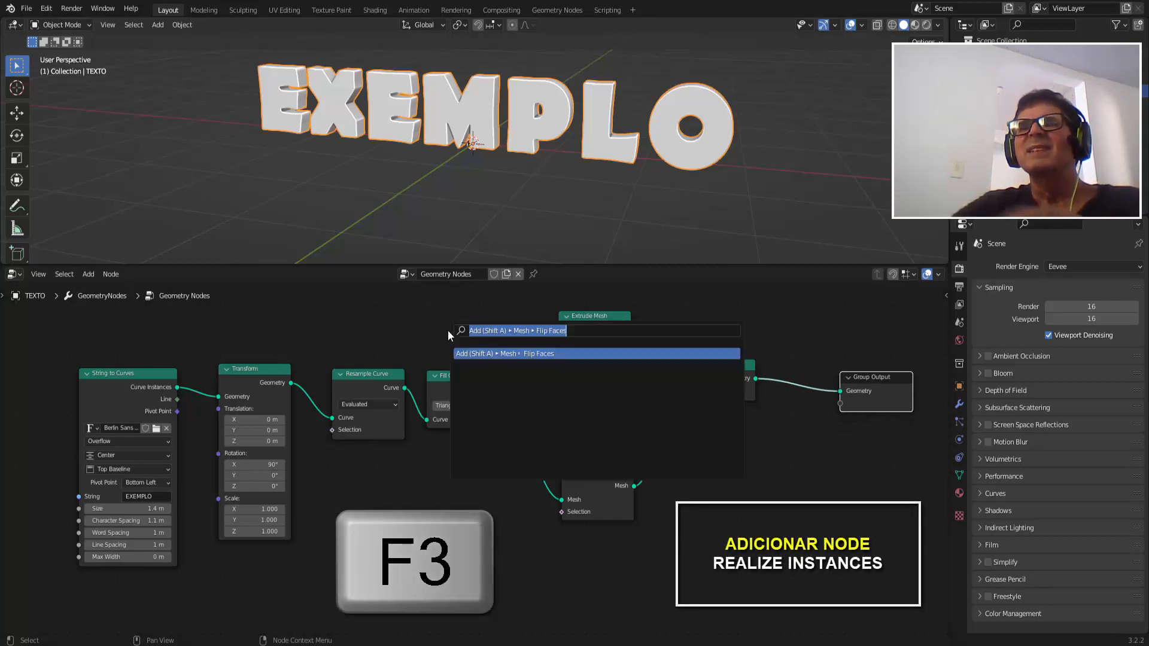
text(REALI)
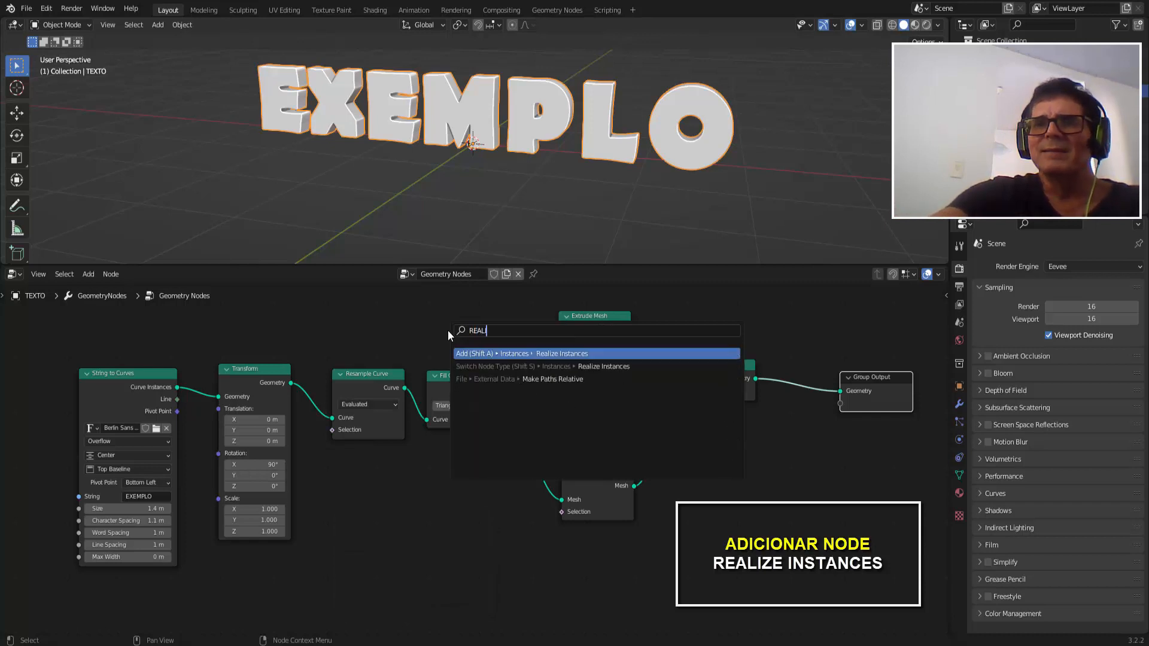
text(ZE INSTANCE)
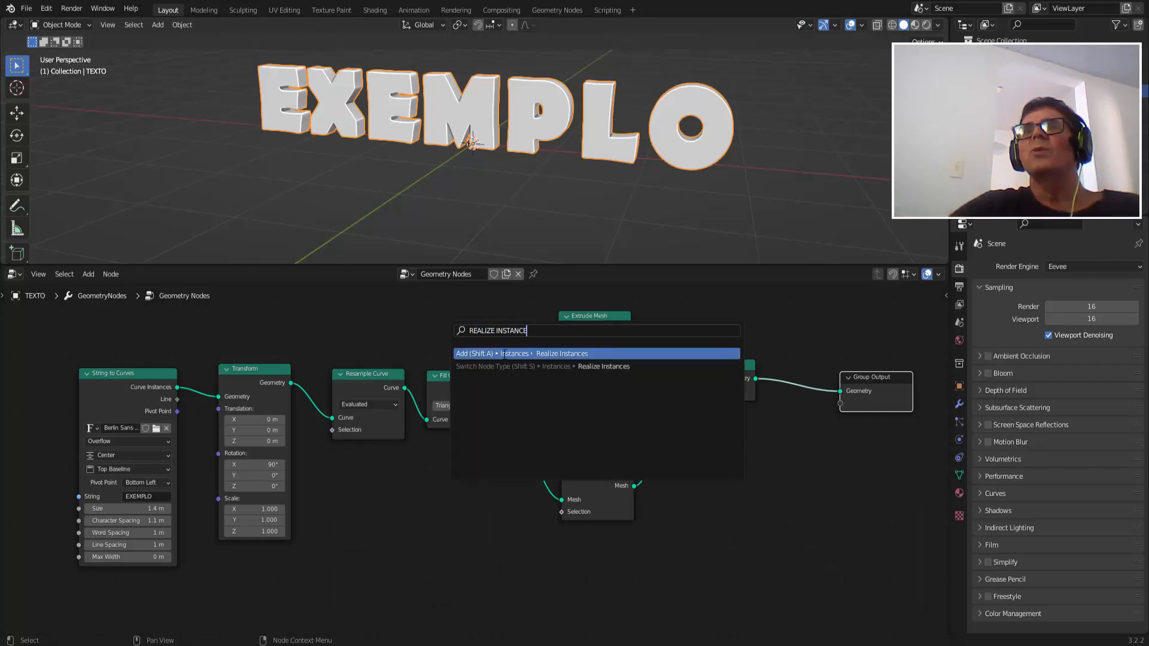
key(Return)
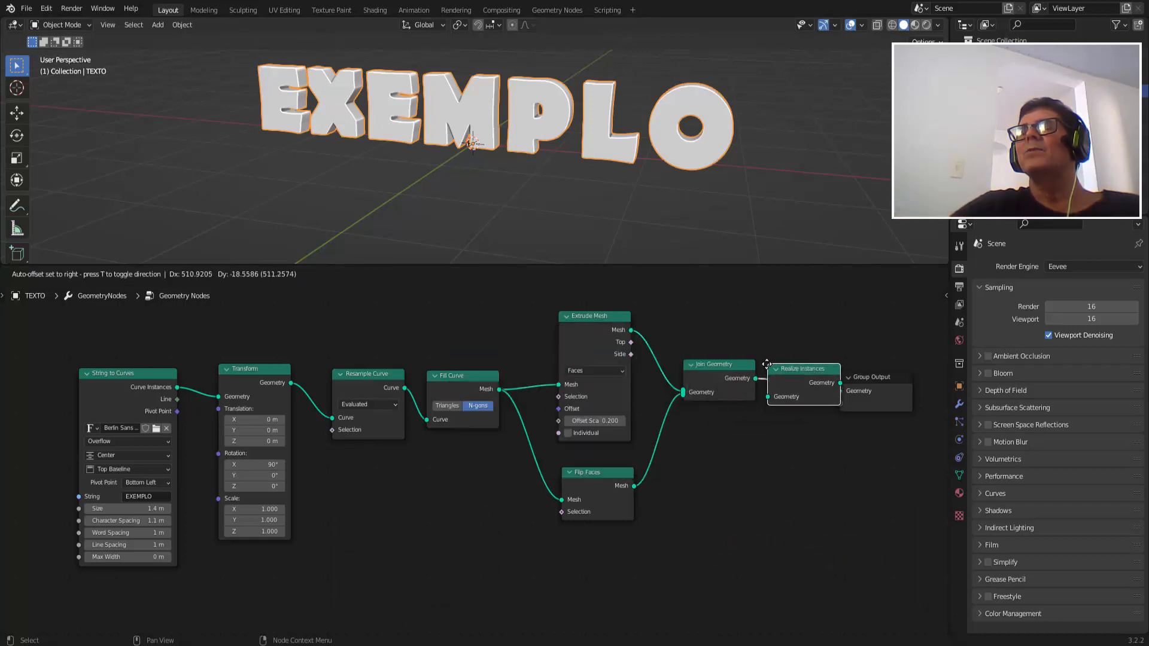
click(762, 364)
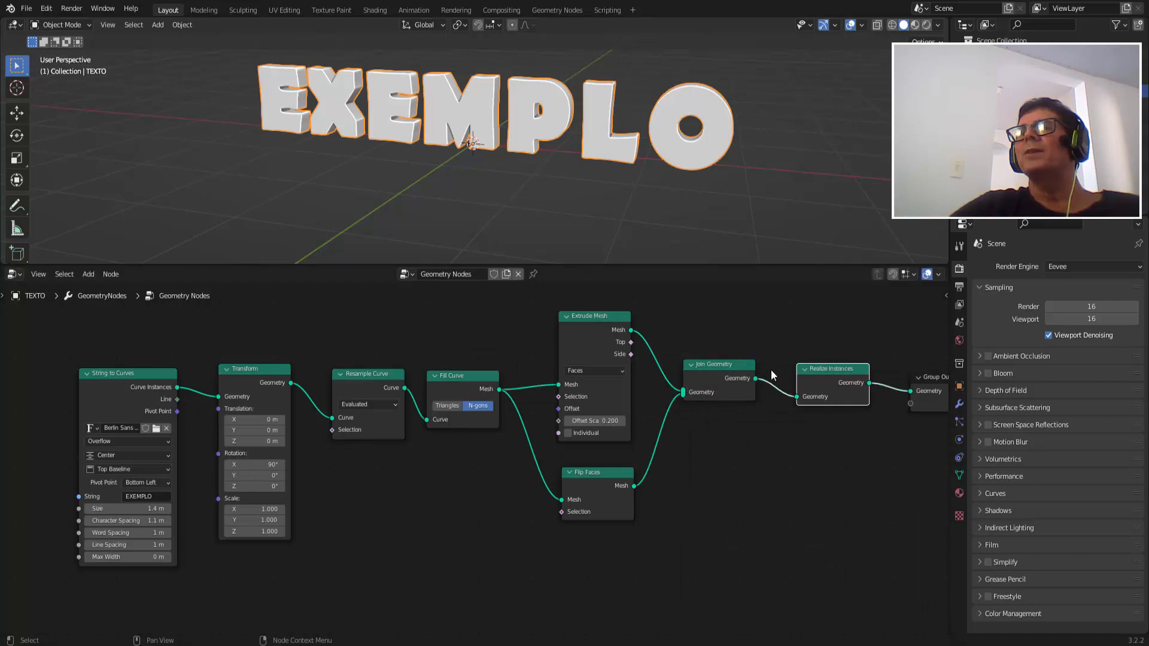
scroll(731, 468, down, 2)
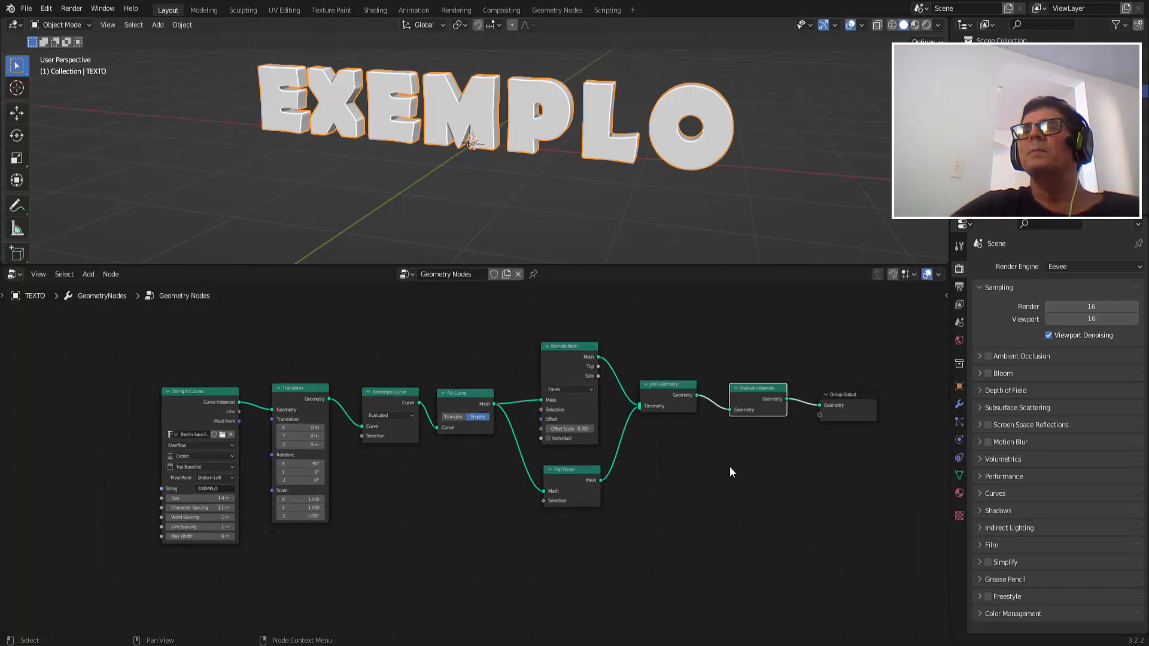
scroll(724, 462, up, 1)
Apply the Geometry Nodes modifier on TEXTO to convert the text into a real mesh.
middle_drag(300, 213, 426, 210)
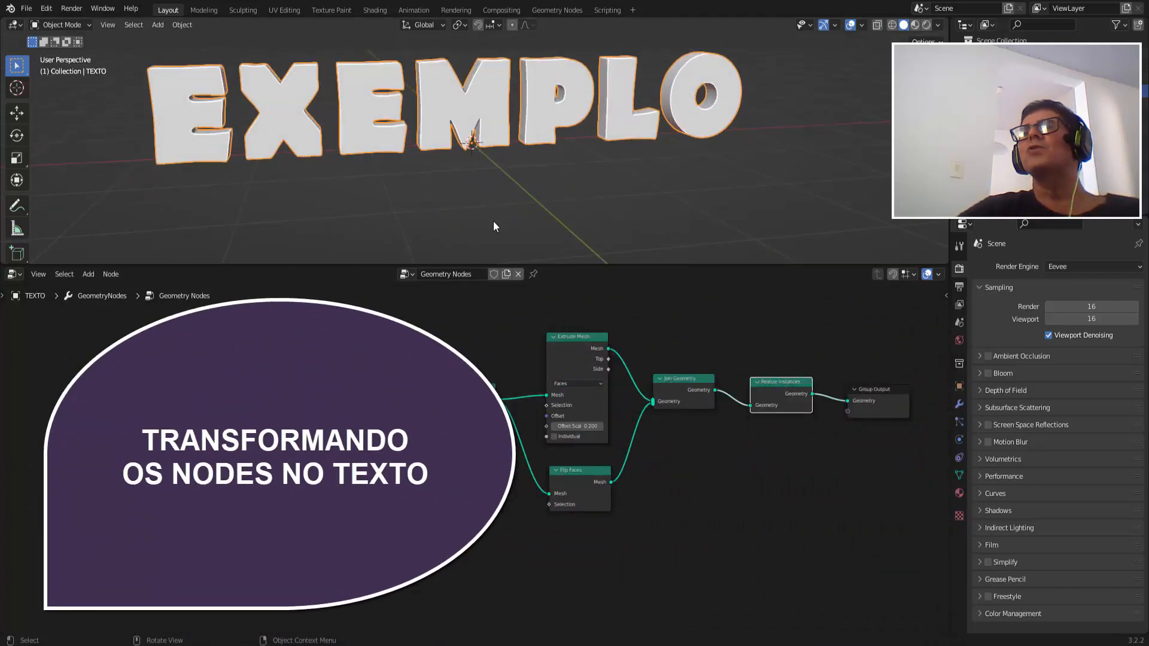
middle_drag(724, 245, 657, 235)
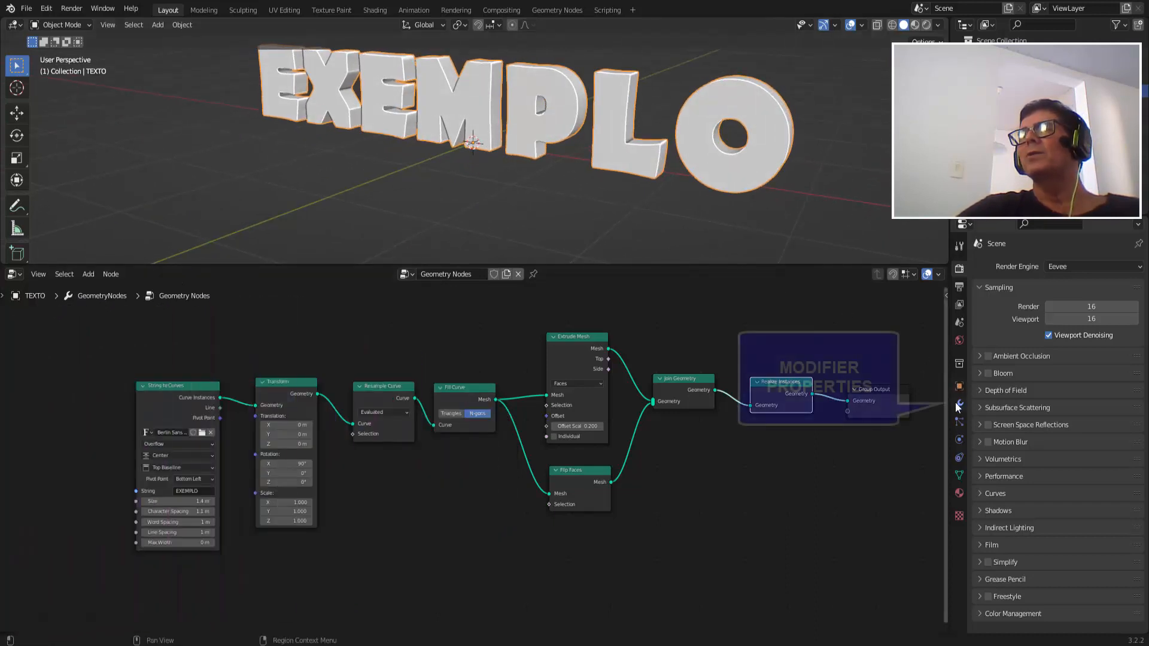
click(959, 404)
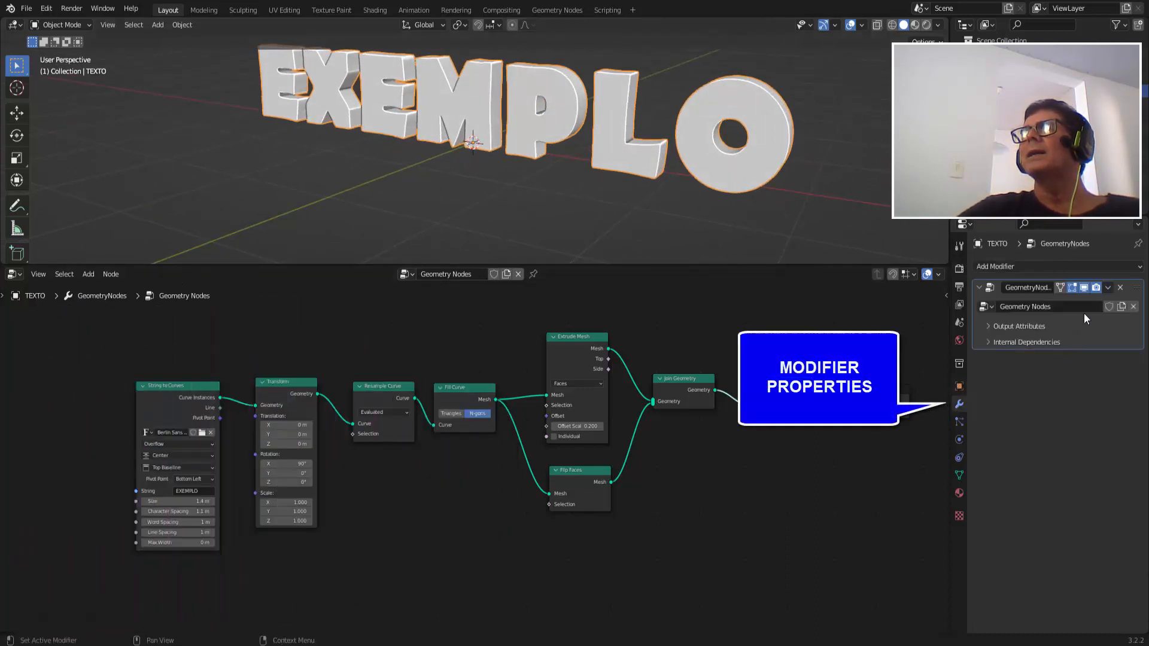
click(1107, 288)
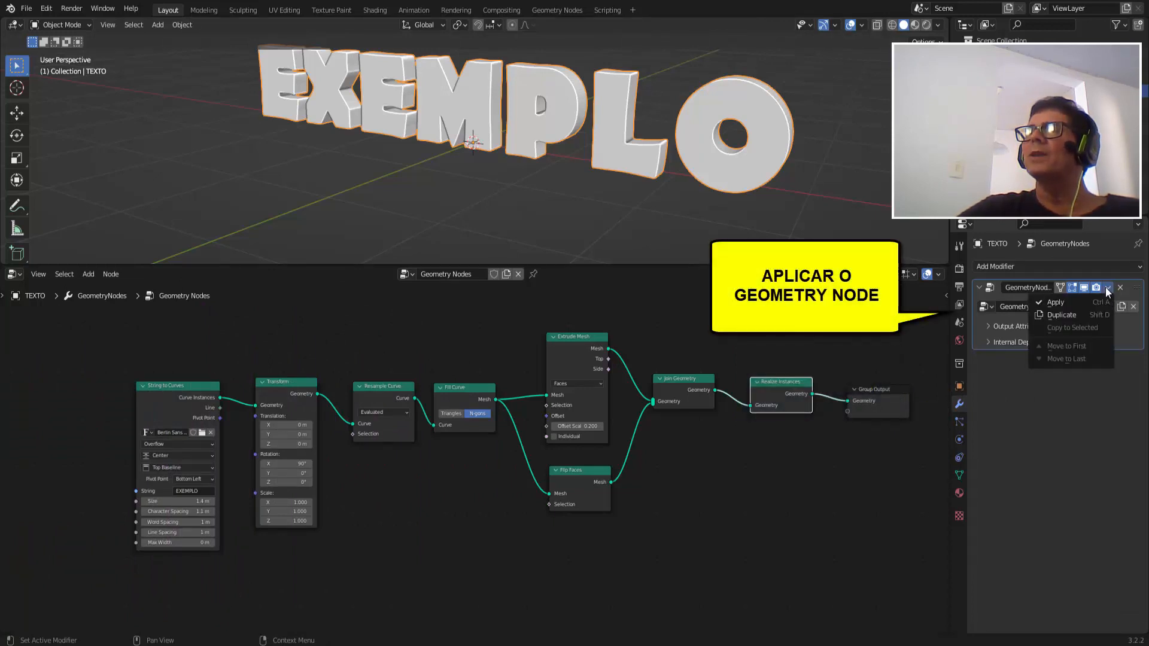
click(1064, 302)
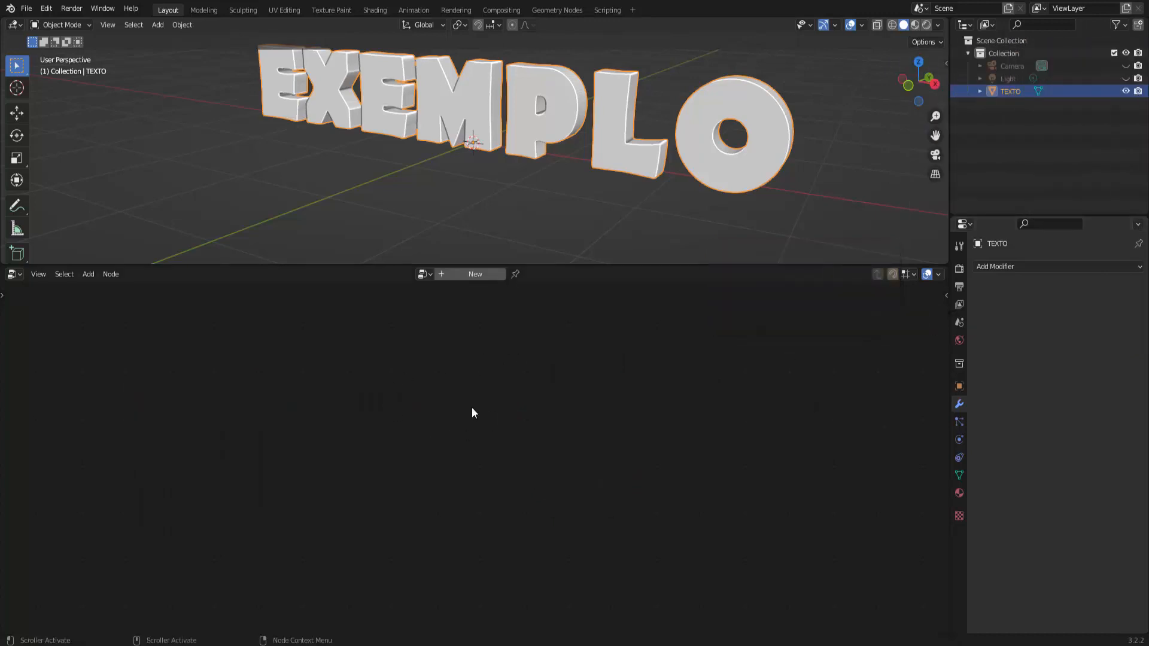
mouse_move(799, 164)
middle_down()
mouse_move(741, 176)
mouse_move(589, 167)
mouse_move(796, 168)
middle_up()
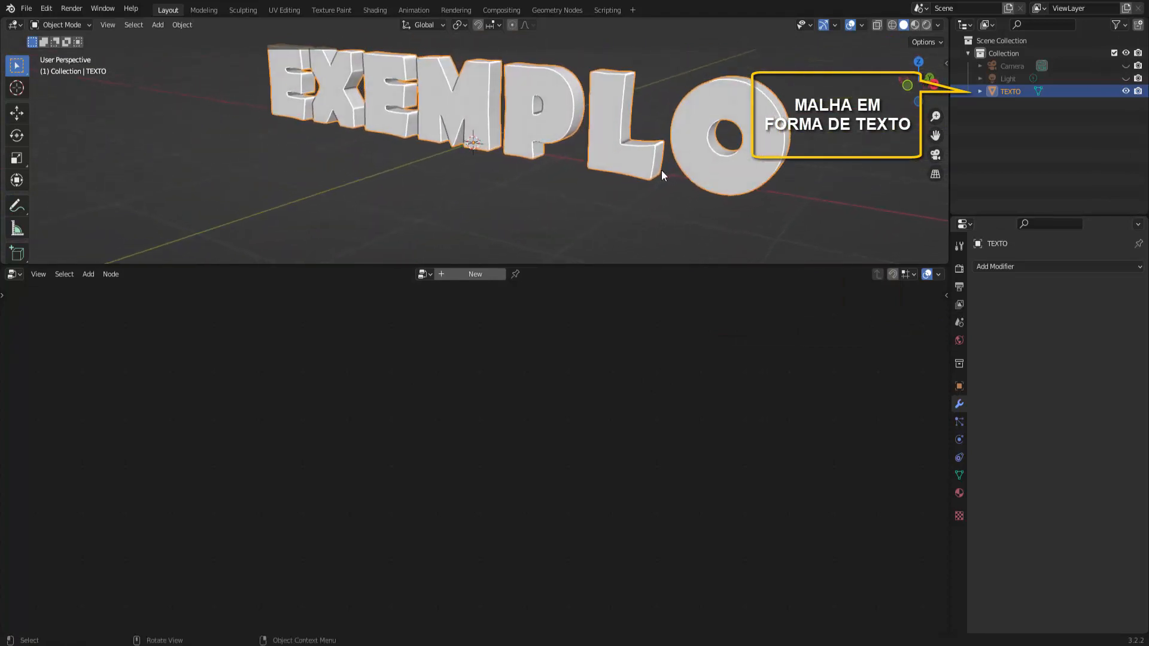
Shade the text mesh smooth and enable Auto Smooth in its normals settings.
scroll(664, 173, down, 1)
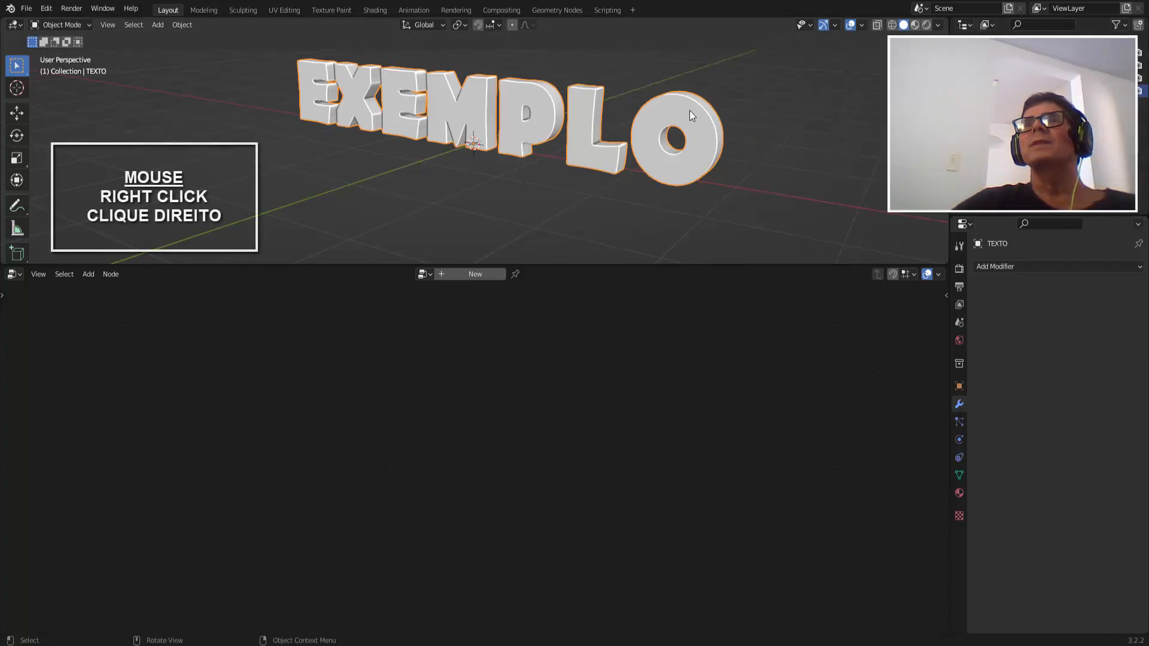
right_click(726, 55)
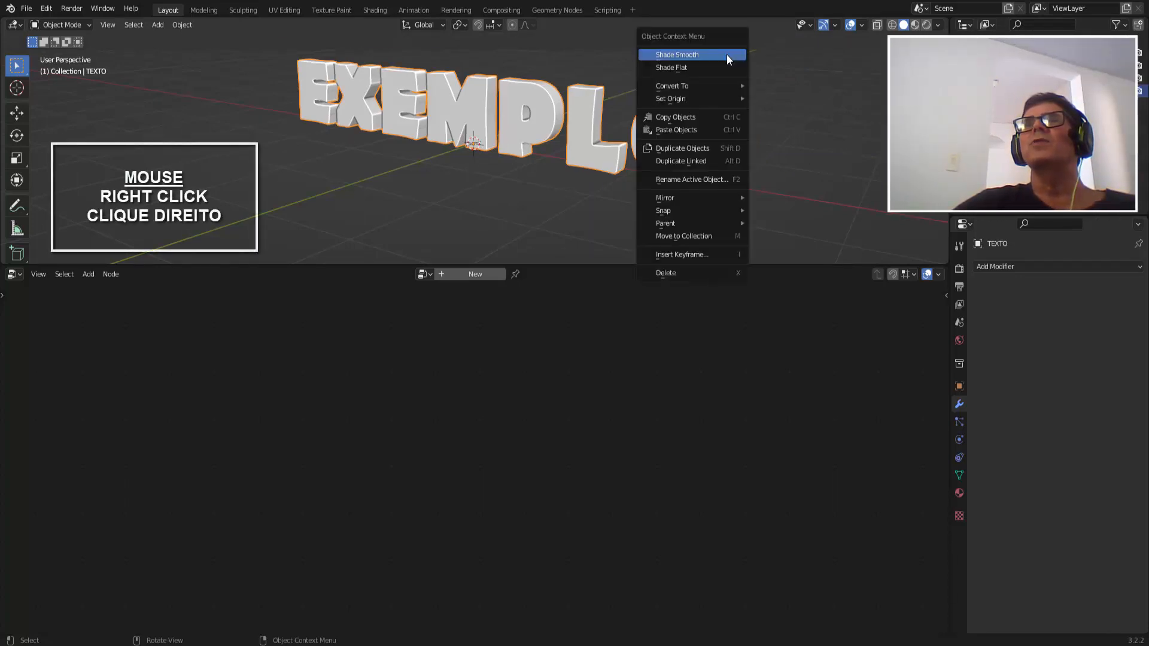
click(727, 55)
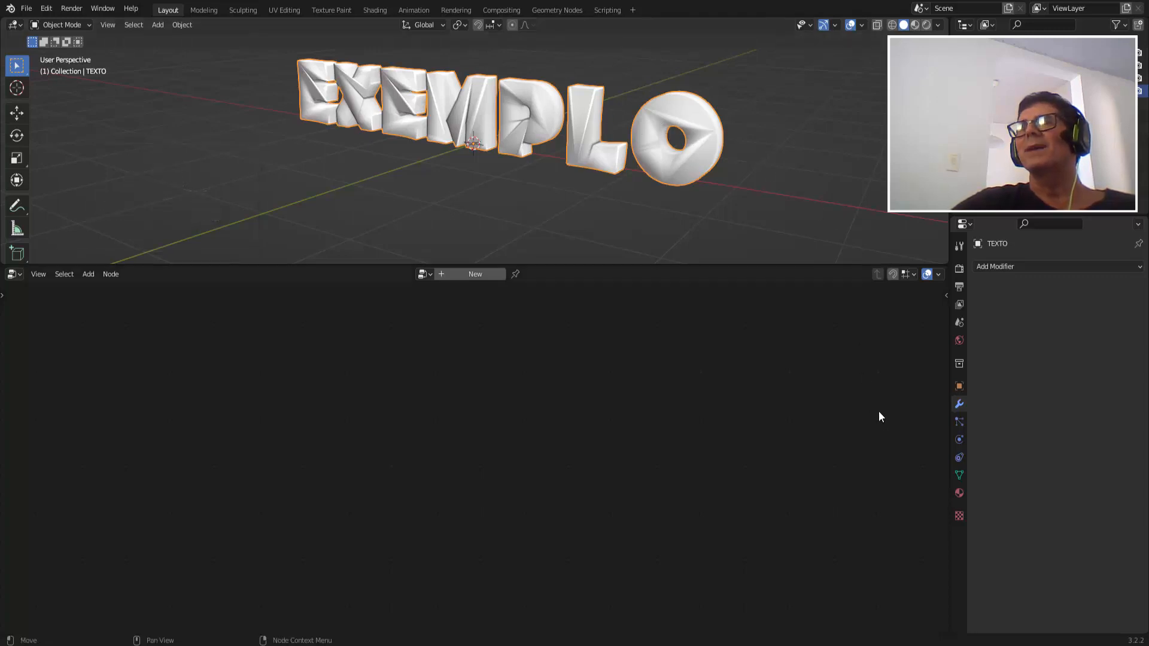
click(959, 476)
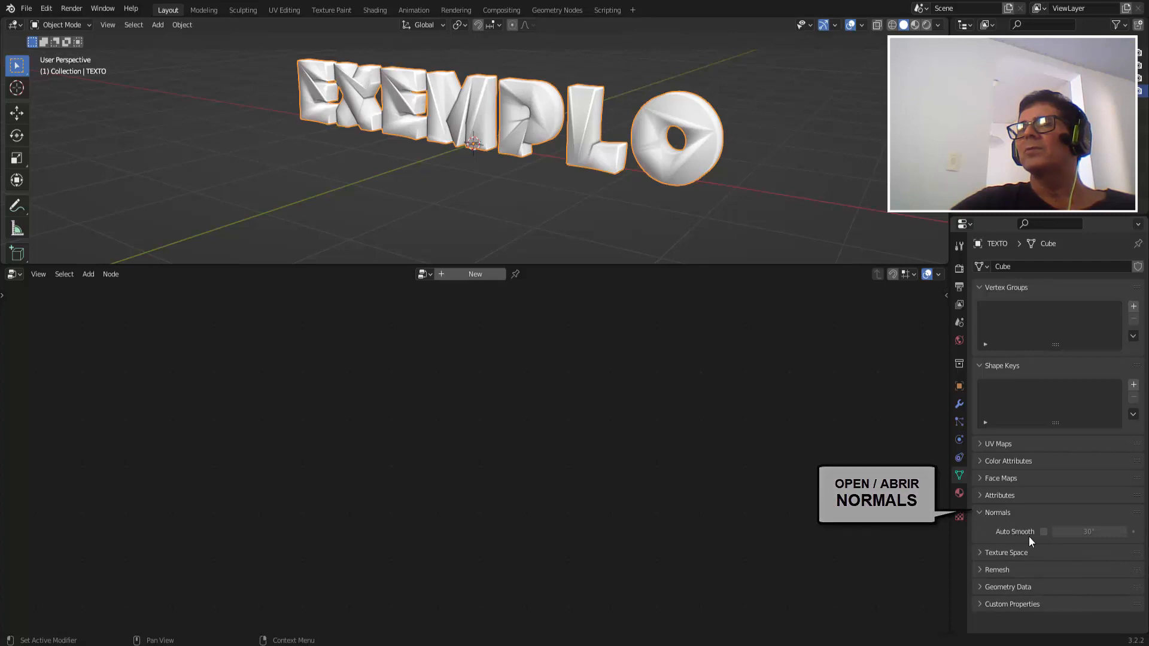
click(1044, 532)
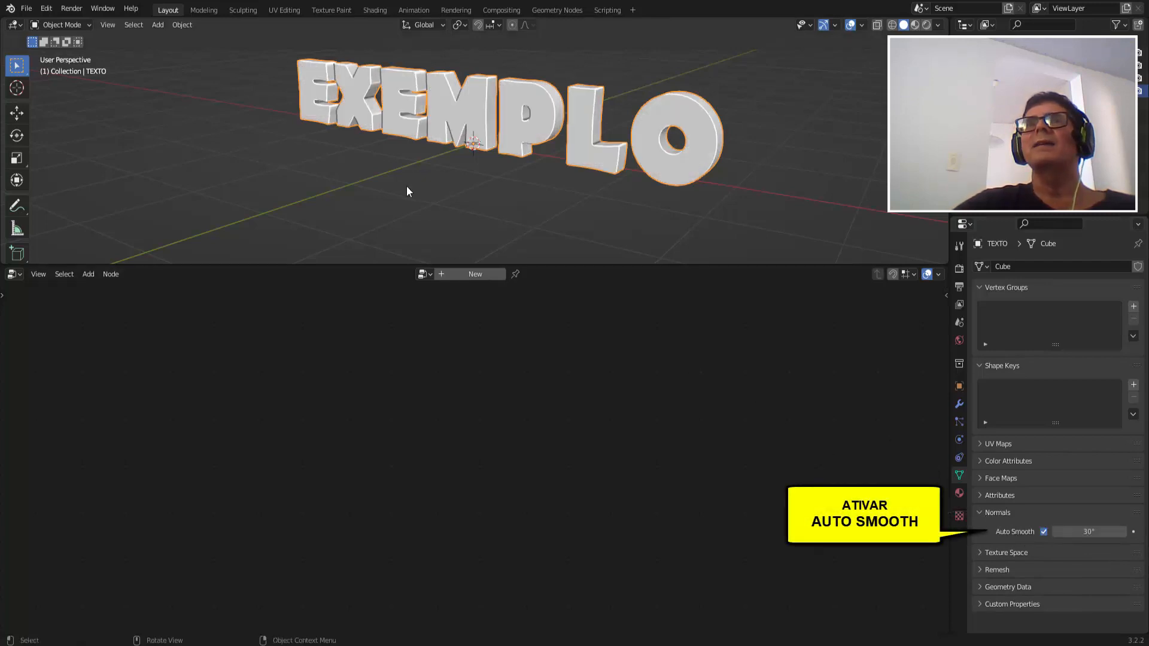
mouse_move(406, 190)
middle_down()
mouse_move(437, 196)
mouse_move(437, 174)
mouse_move(412, 180)
middle_up()
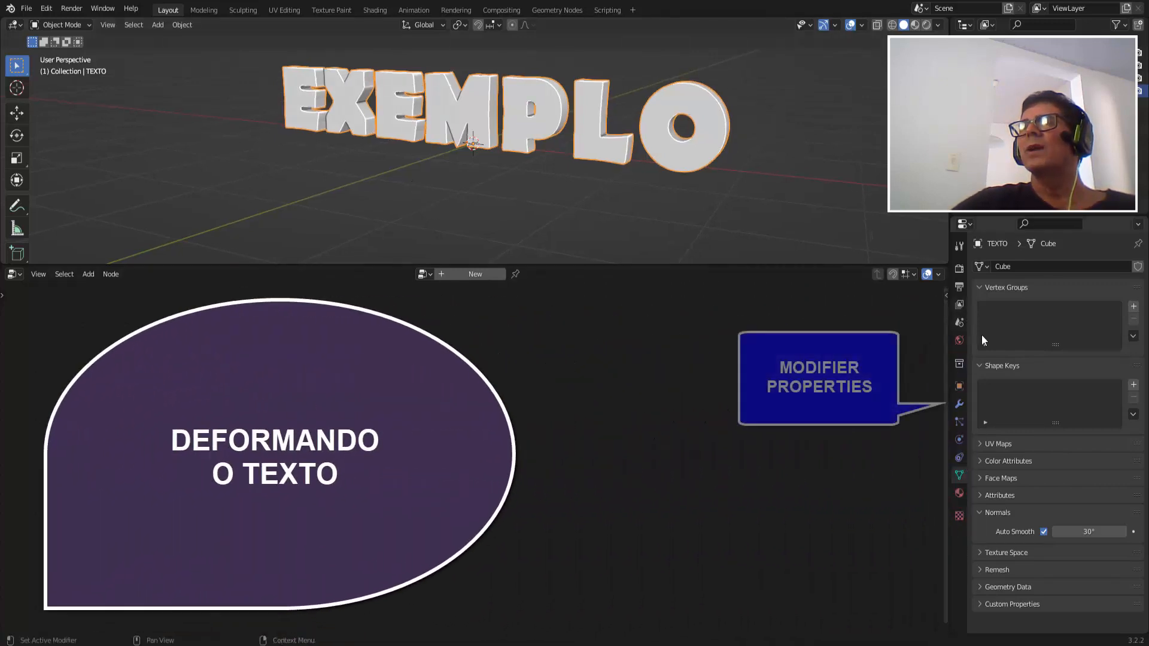
Add a Simple Deform modifier to the TEXTO mesh, set to Bend around the Z axis.
click(961, 405)
click(1036, 266)
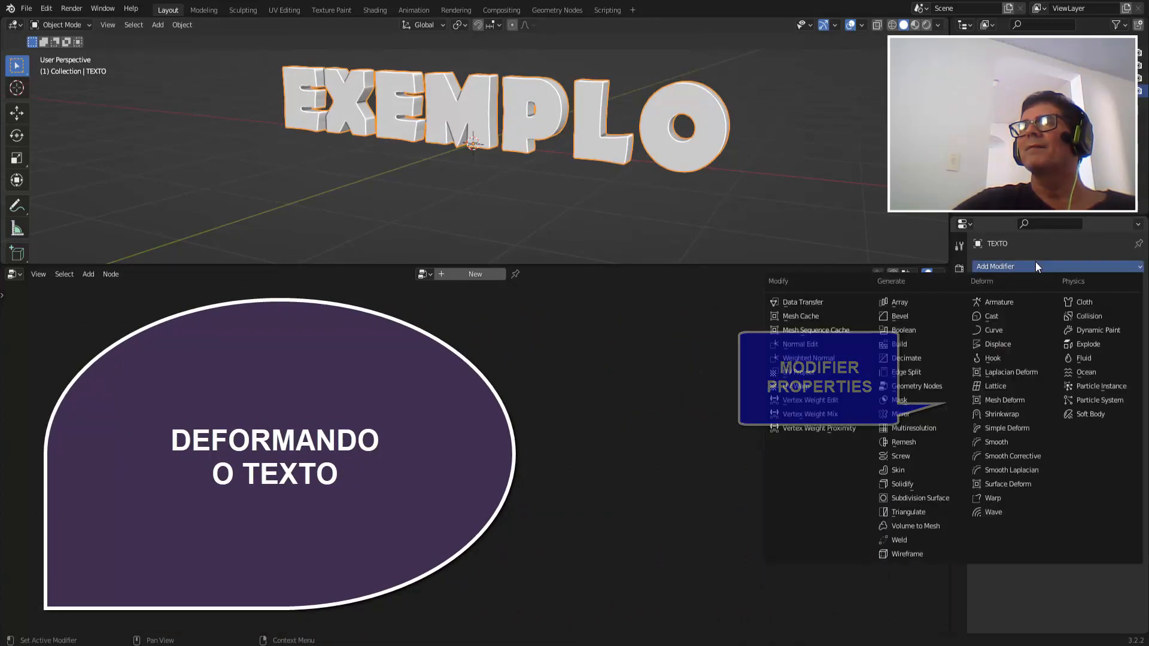
click(1028, 426)
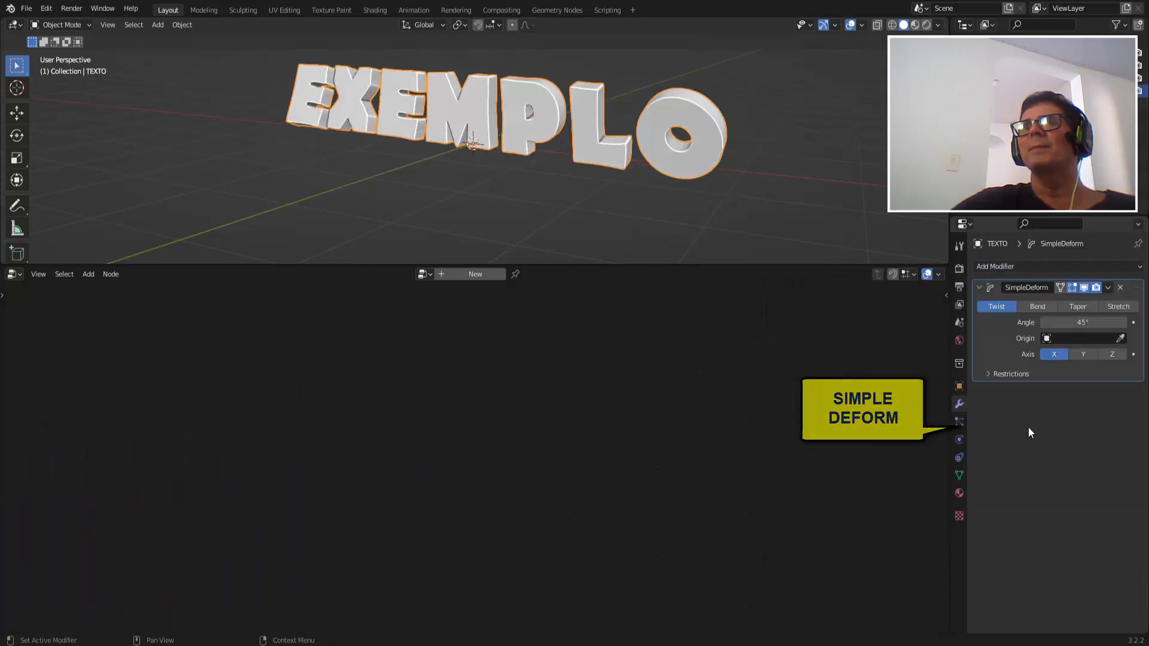
click(1040, 307)
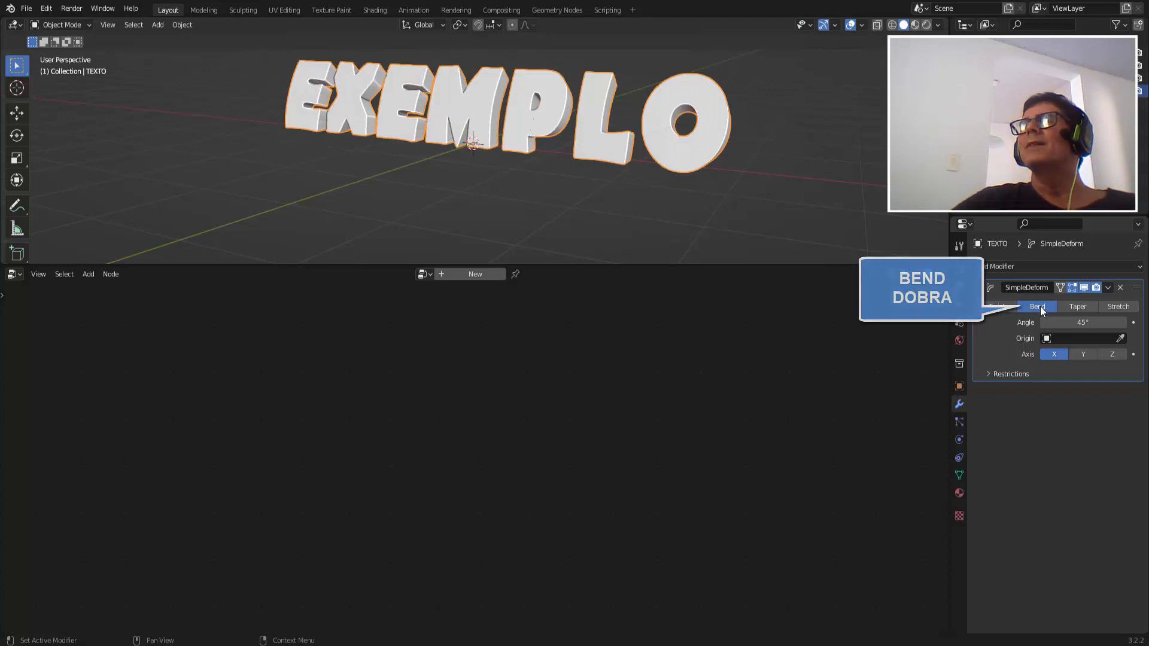
click(1111, 354)
Set the Simple Deform bend angle to 90°.
middle_drag(429, 179, 508, 207)
drag(1081, 322, 1084, 322)
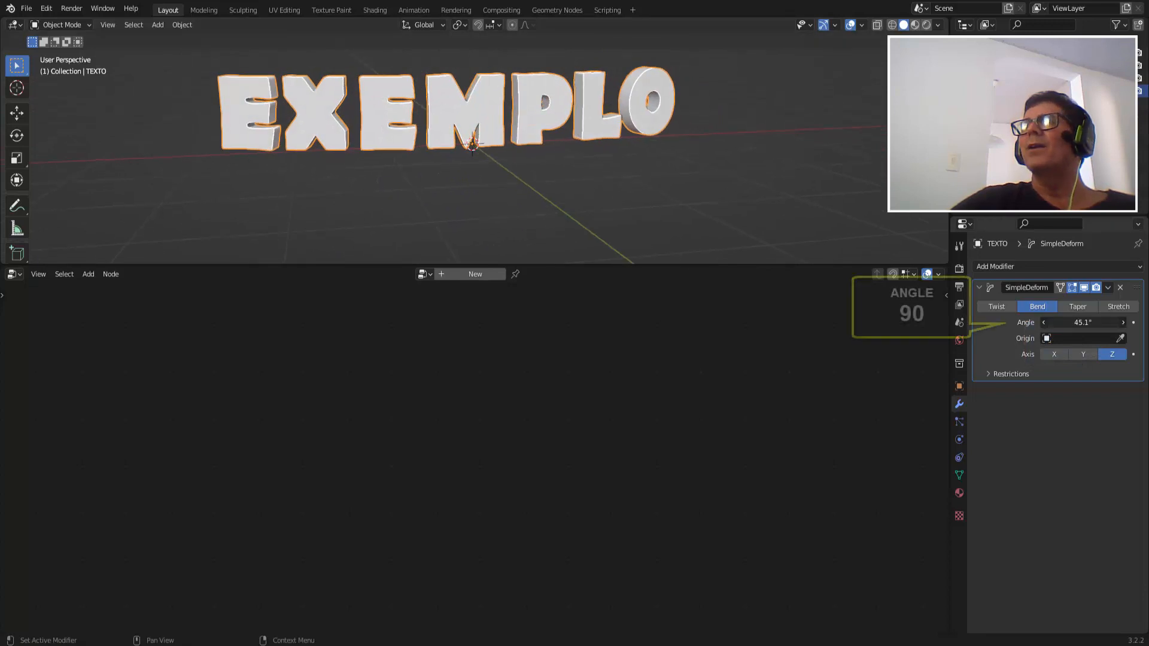
double_click(1084, 322)
double_click(1084, 322)
text(90)
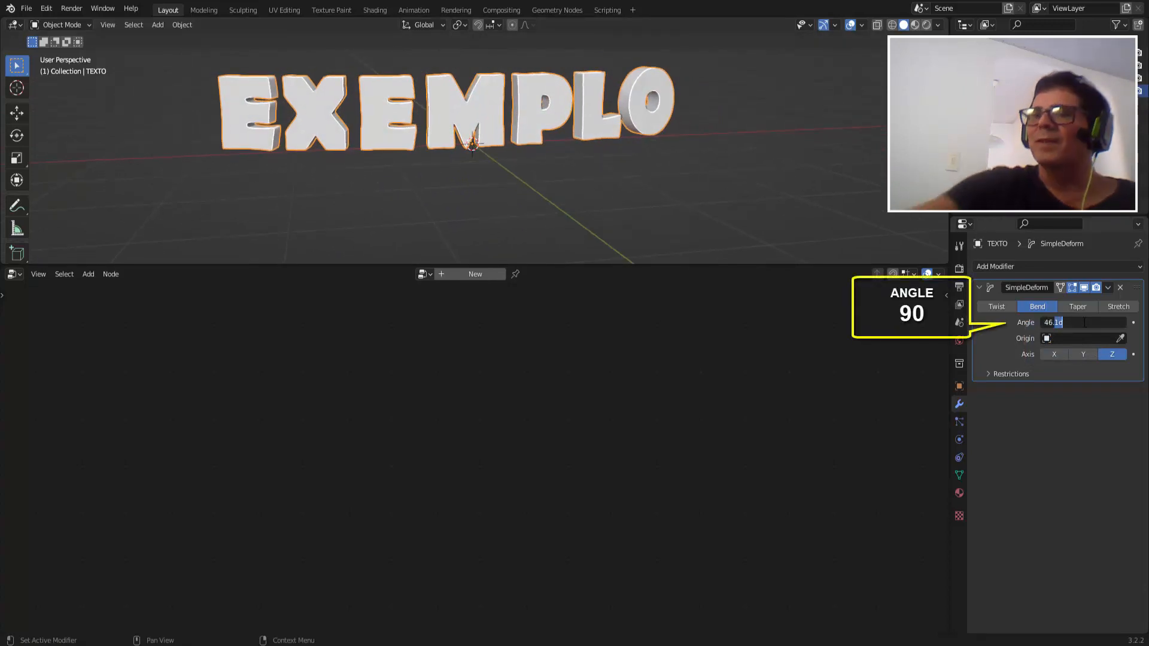
key(Return)
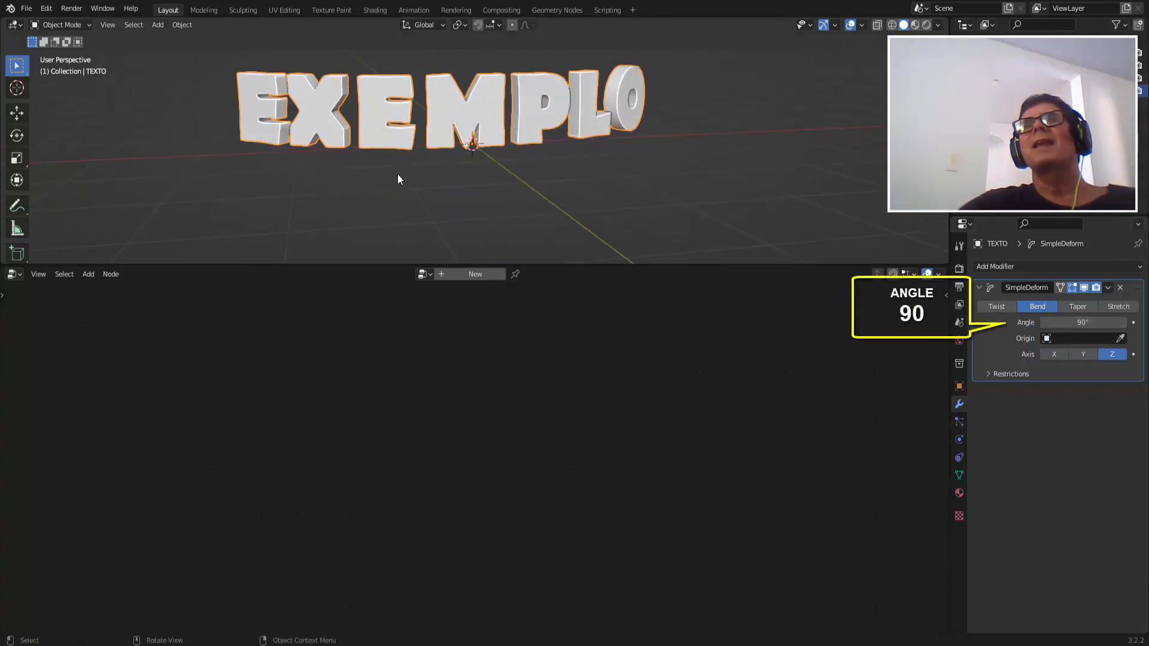
Apply the Simple Deform modifier to make the text's bend permanent, checking the curved letters from several angles.
mouse_move(398, 179)
middle_down()
mouse_move(449, 192)
mouse_move(383, 190)
mouse_move(407, 194)
middle_up()
click(1107, 287)
click(1069, 302)
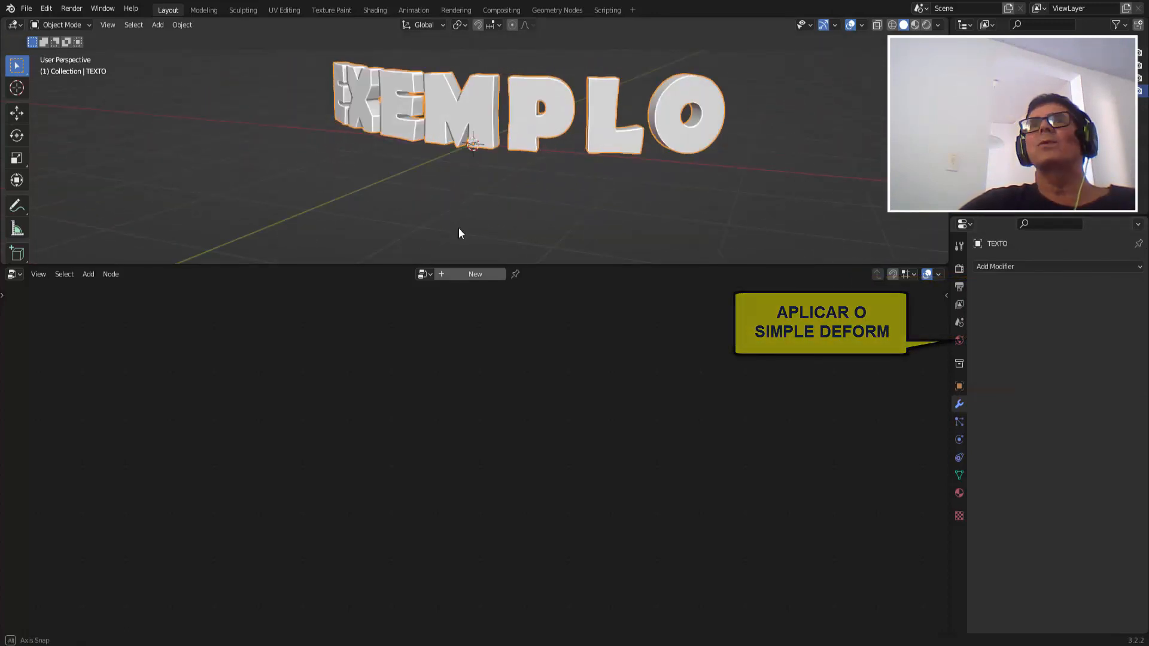
middle_drag(459, 229, 504, 230)
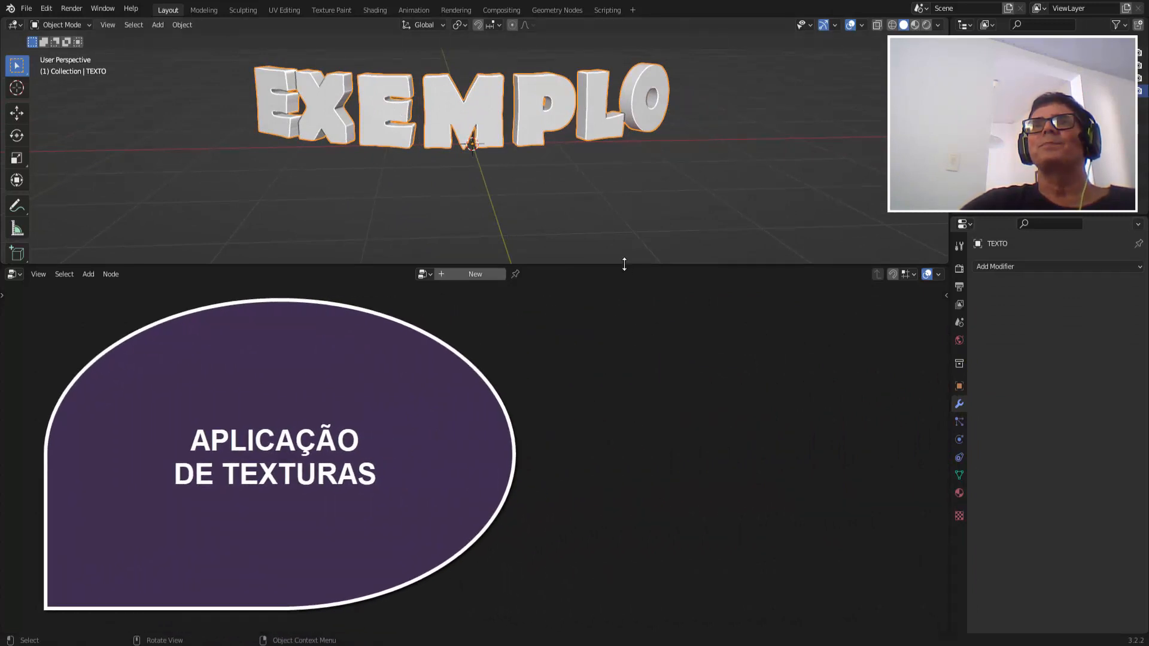
Enlarge the 3D viewport area and create a new material for the TEXTO object.
drag(624, 264, 629, 347)
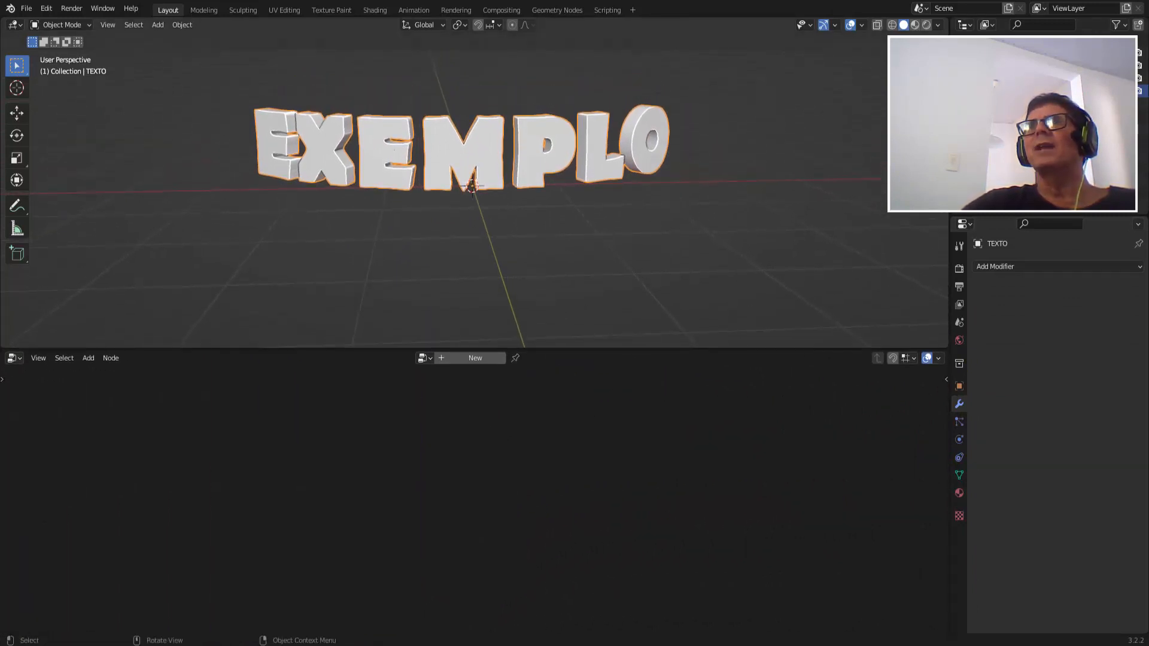
shift+middle_drag(395, 149, 423, 182)
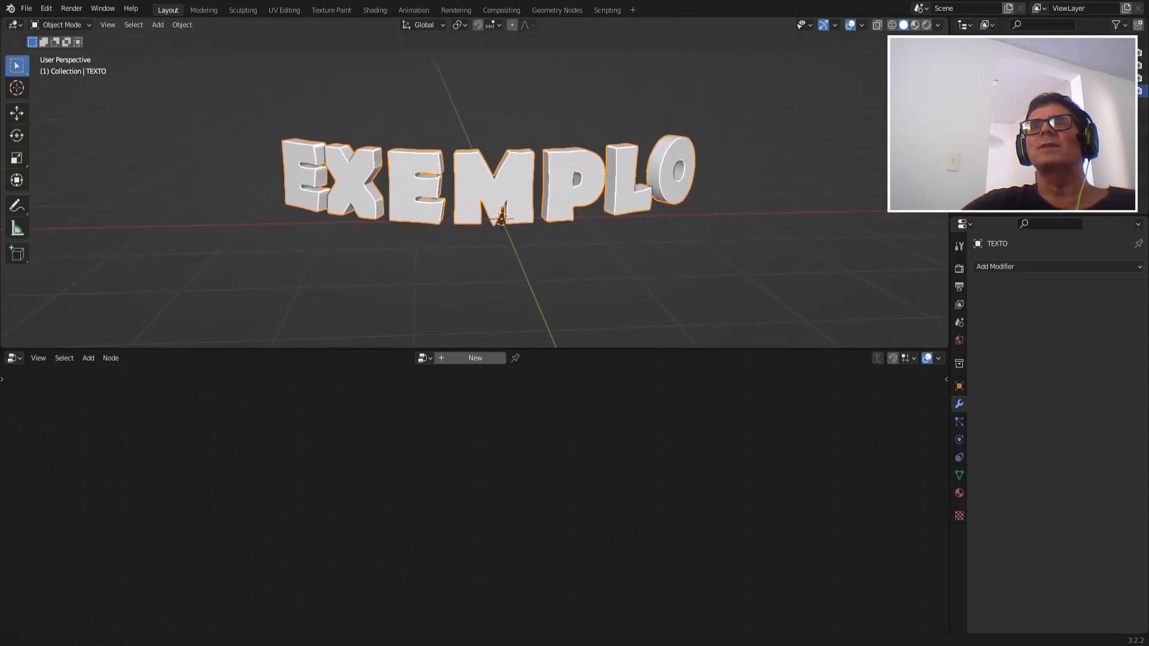
middle_drag(610, 240, 659, 261)
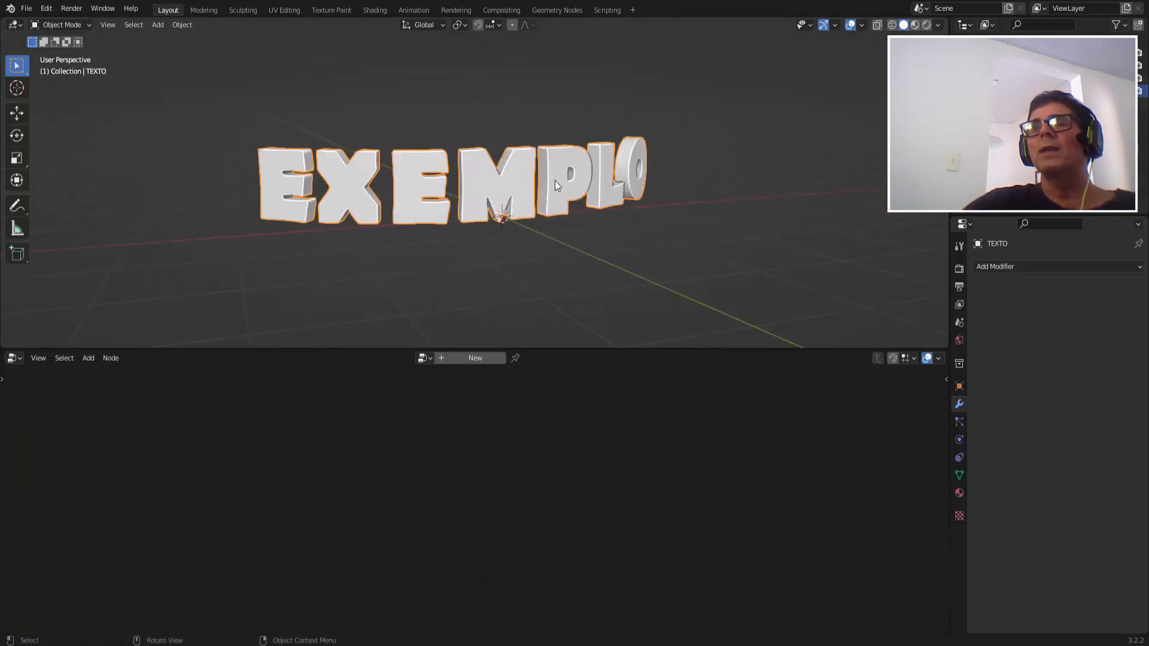
click(960, 492)
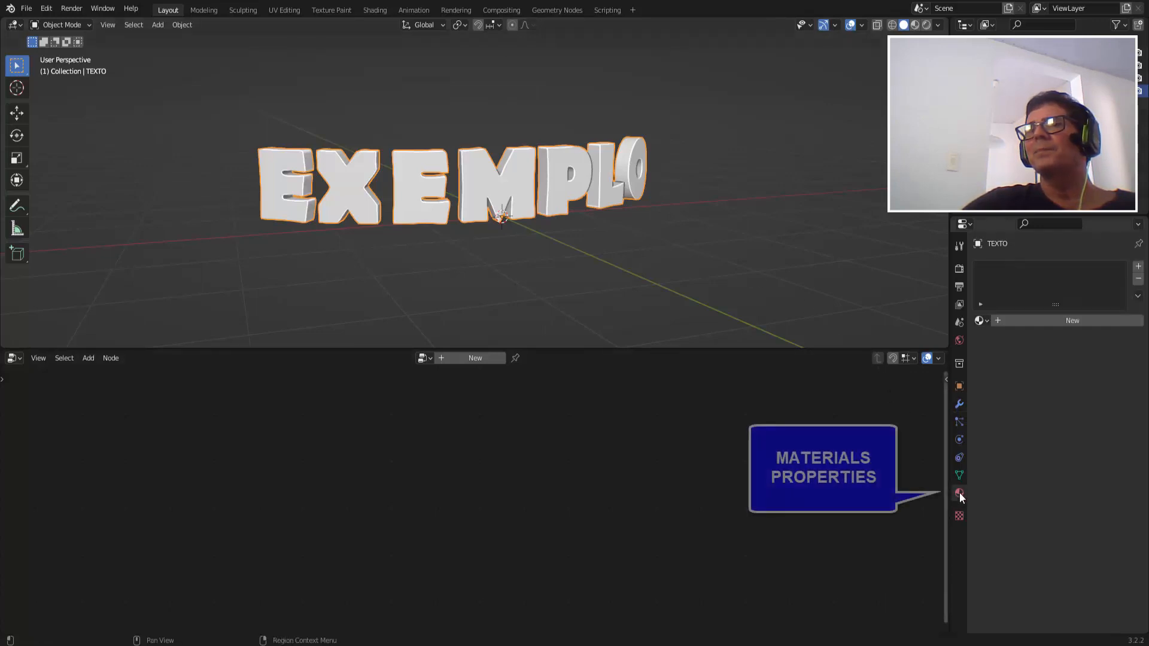
click(1075, 323)
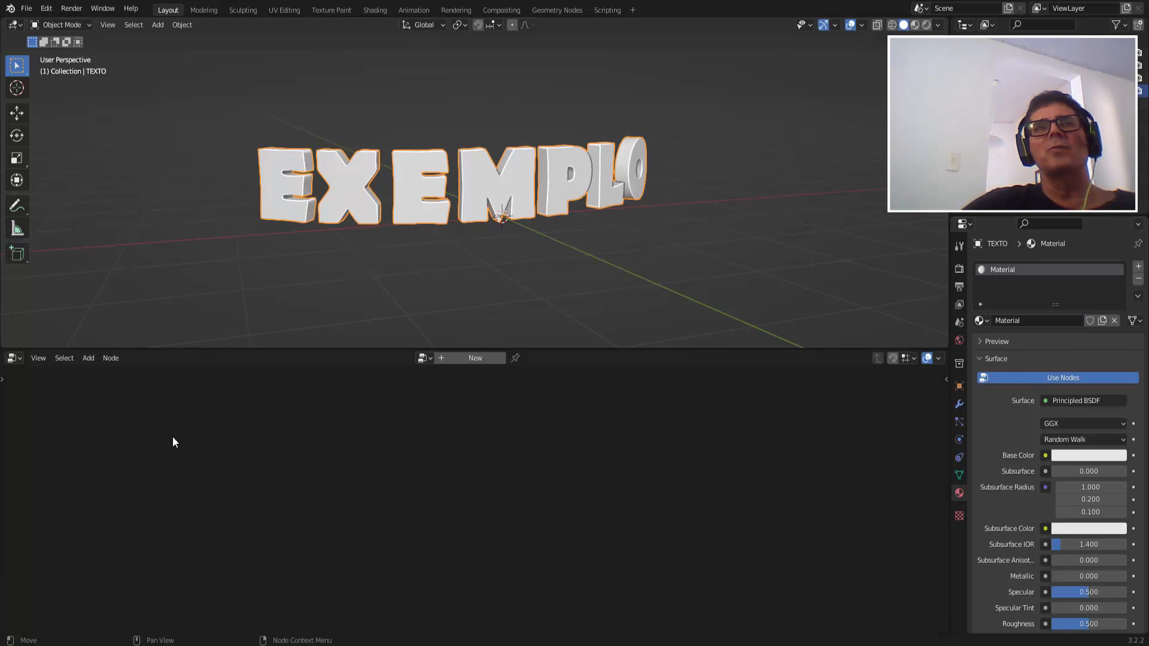
Switch the empty geometry node area to the Shader Editor to show the material's nodes.
click(17, 358)
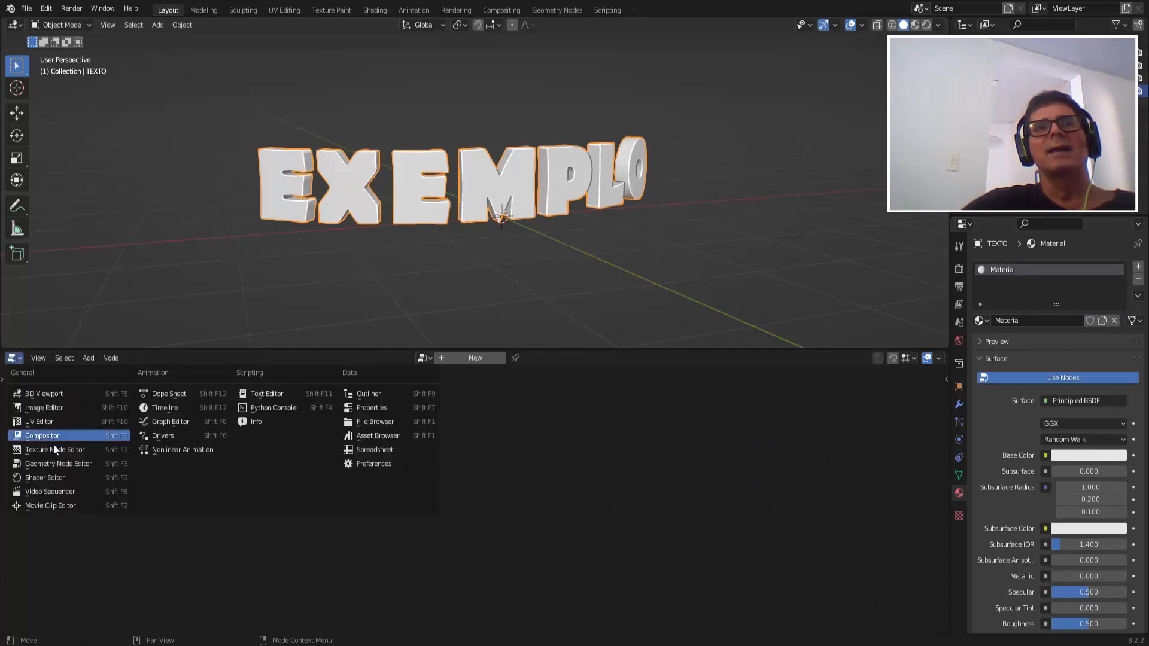
click(51, 476)
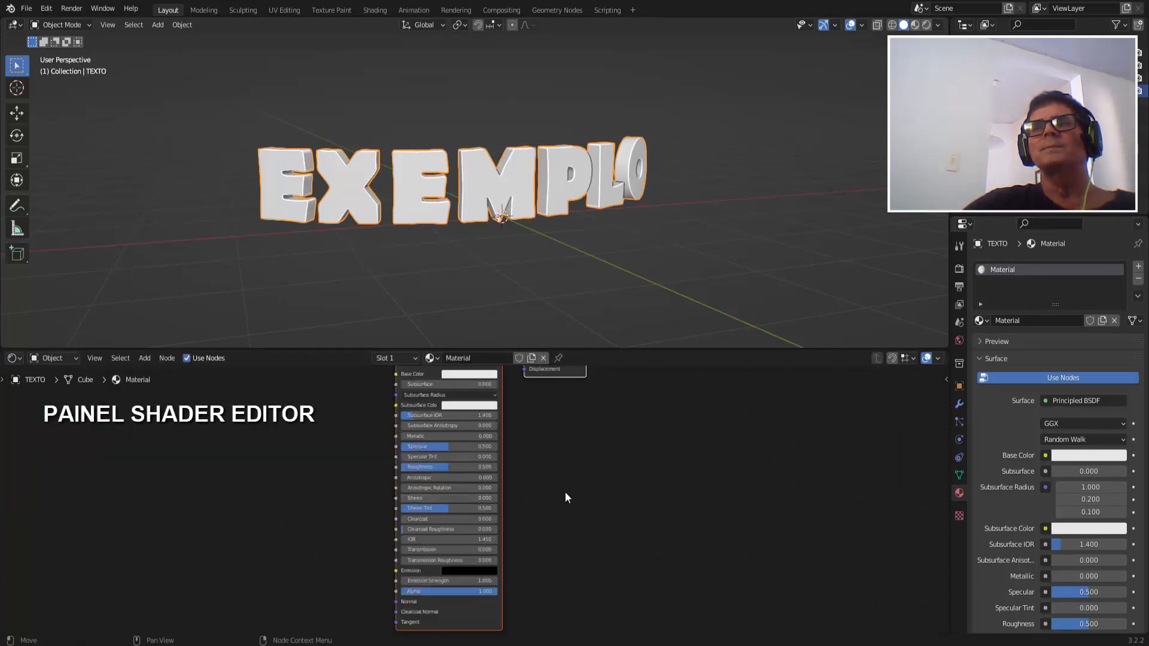
scroll(576, 490, down, 1)
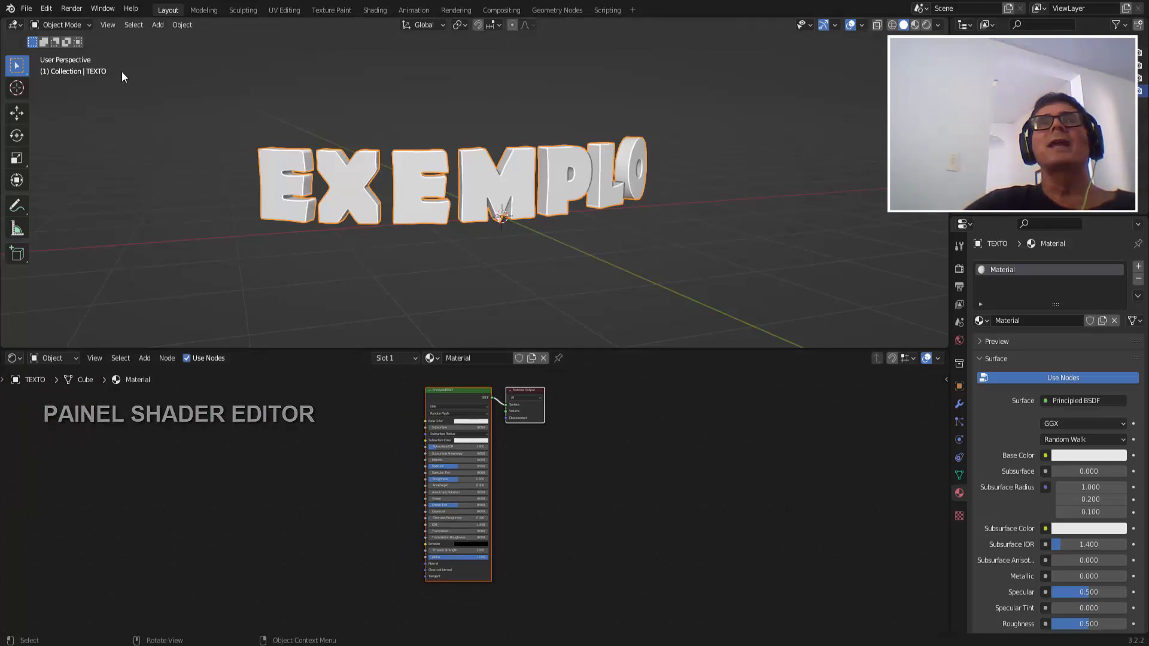
Search the add-ons in Preferences for NODE and check that Node Wrangler is enabled.
click(47, 8)
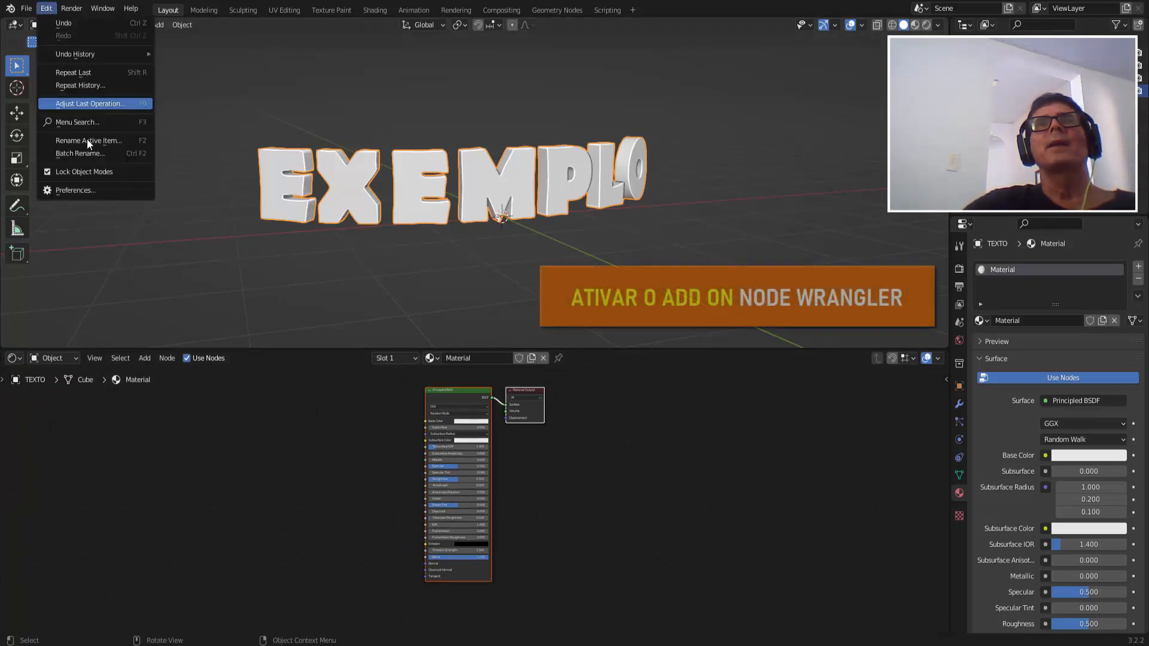
click(89, 188)
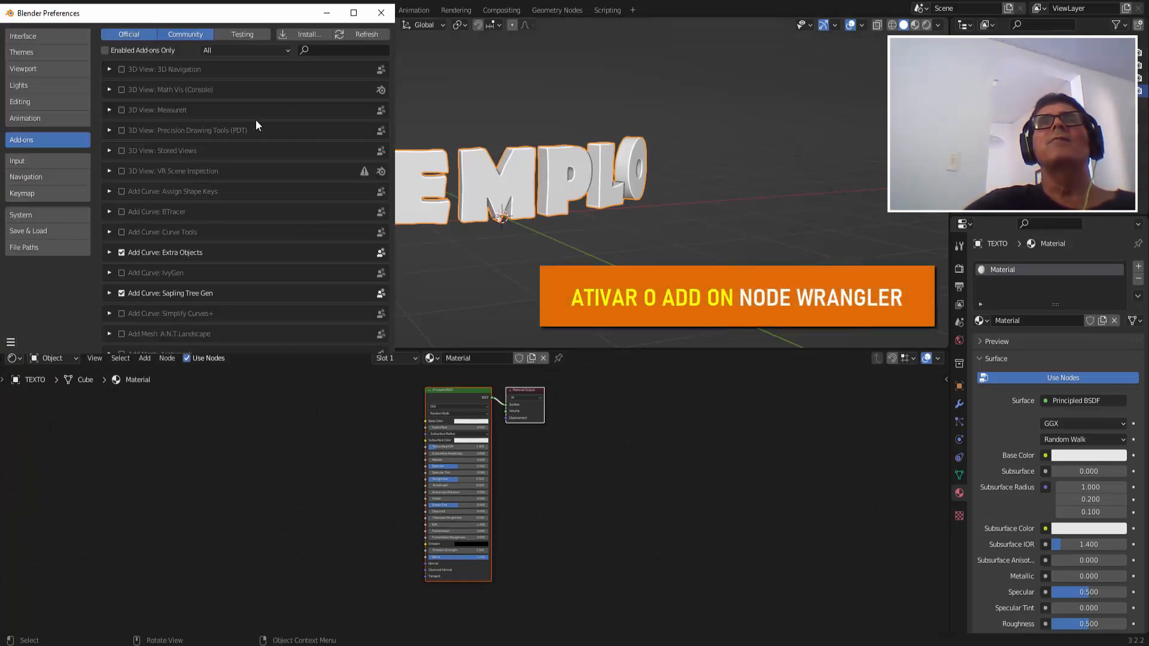
click(314, 50)
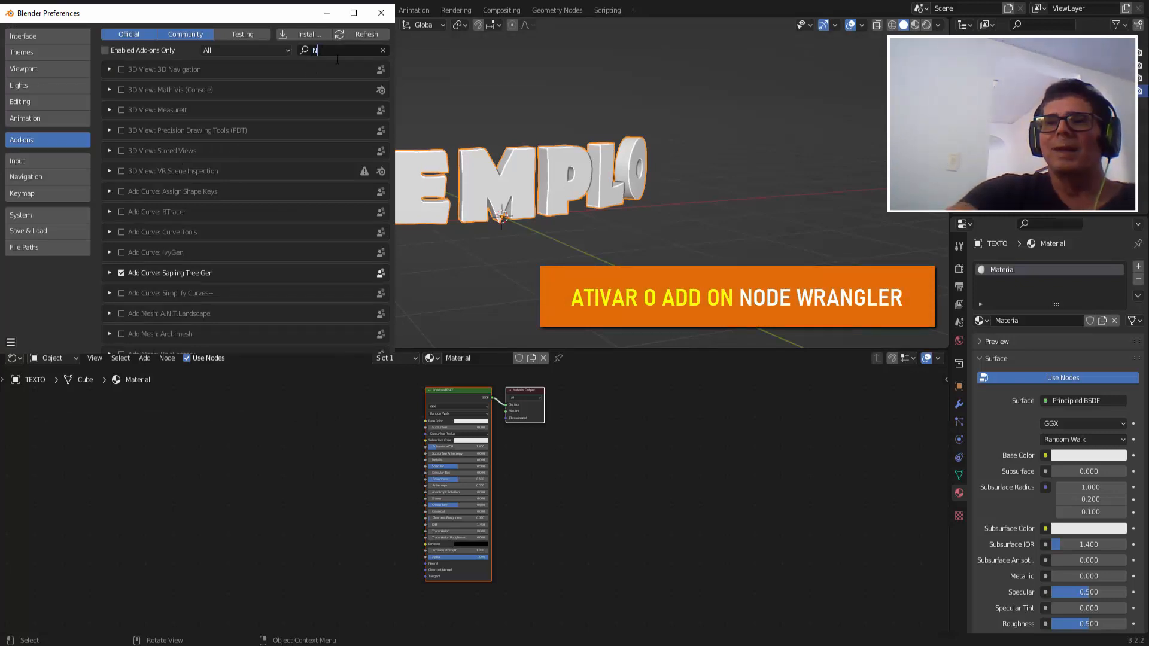
text(NODE)
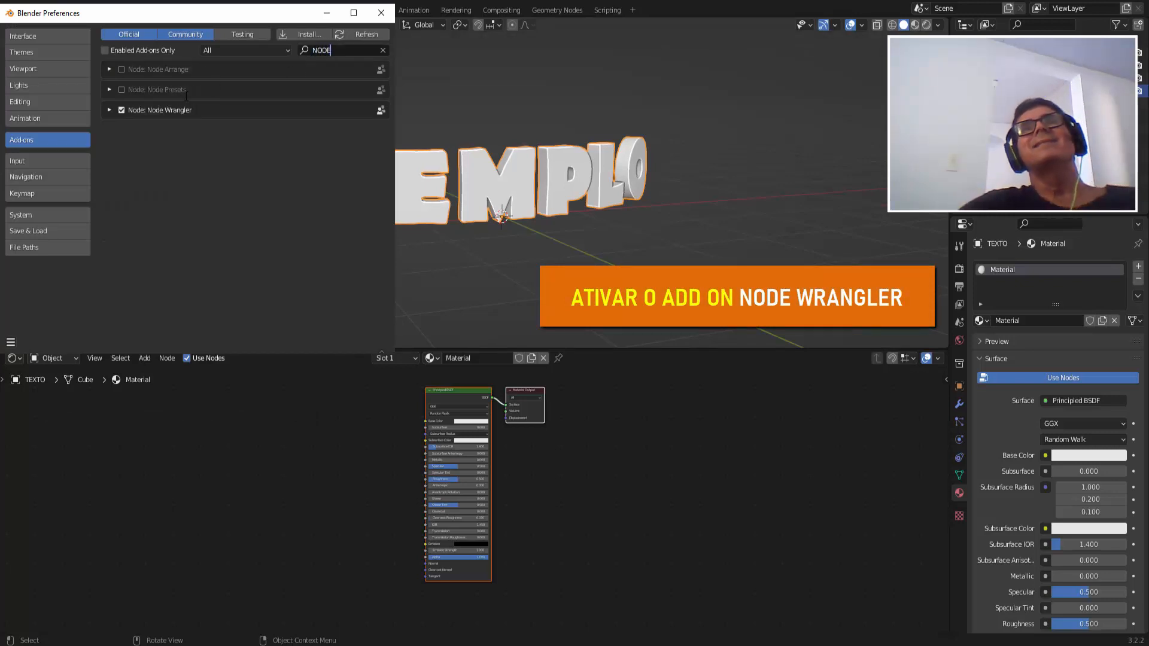
click(383, 14)
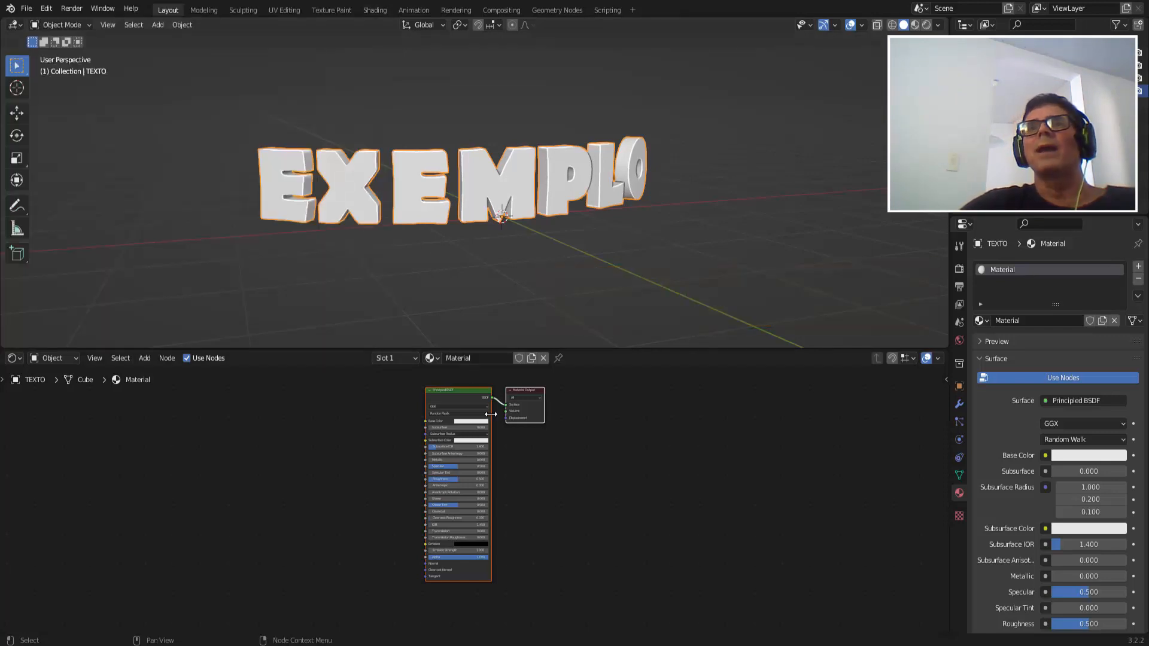
Load all four factory_brick 4K texture maps from the Blender 3D textures folder onto the Principled BSDF node with Principled Texture Setup.
click(454, 393)
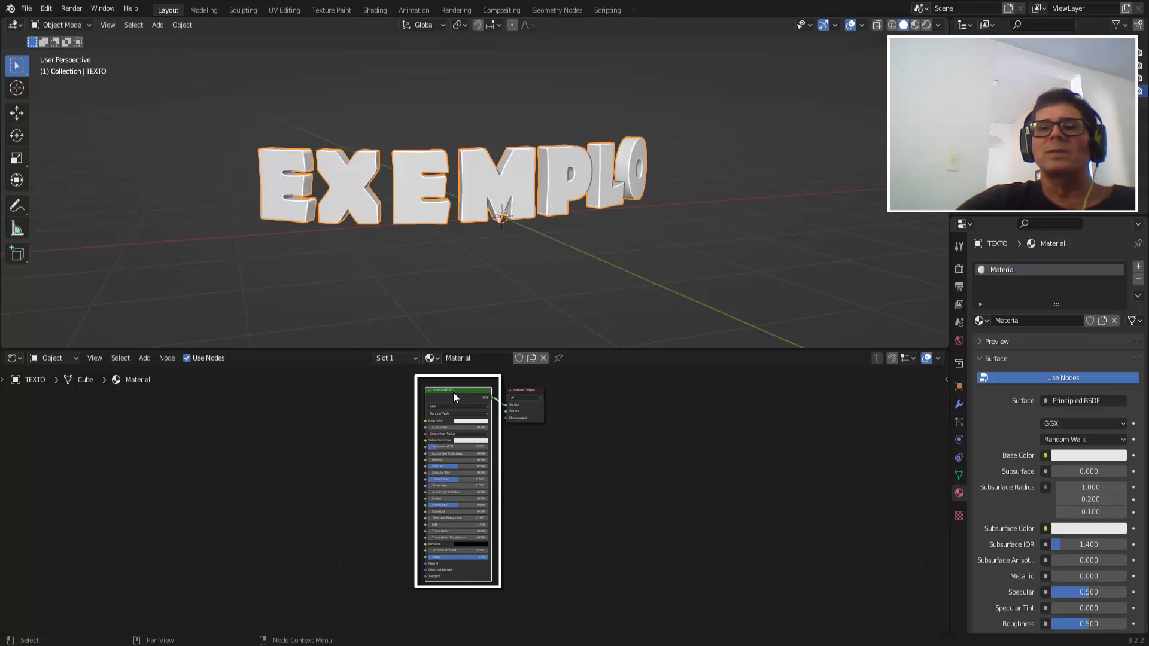
key(ctrl+shift+t)
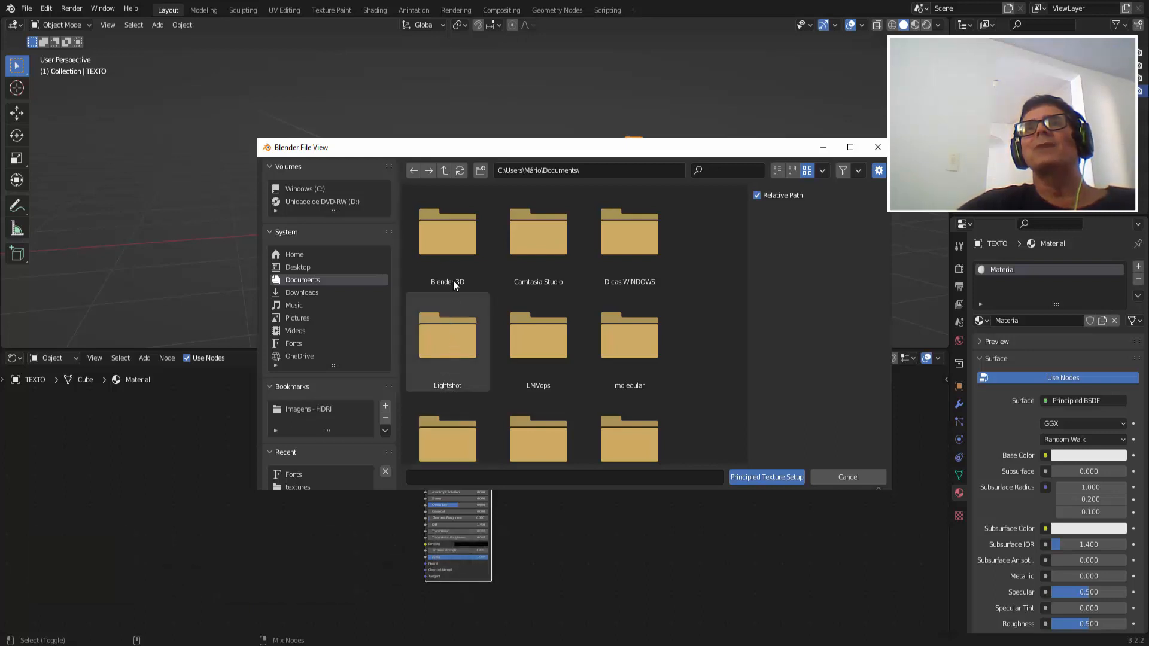
double_click(455, 255)
scroll(492, 295, down, 3)
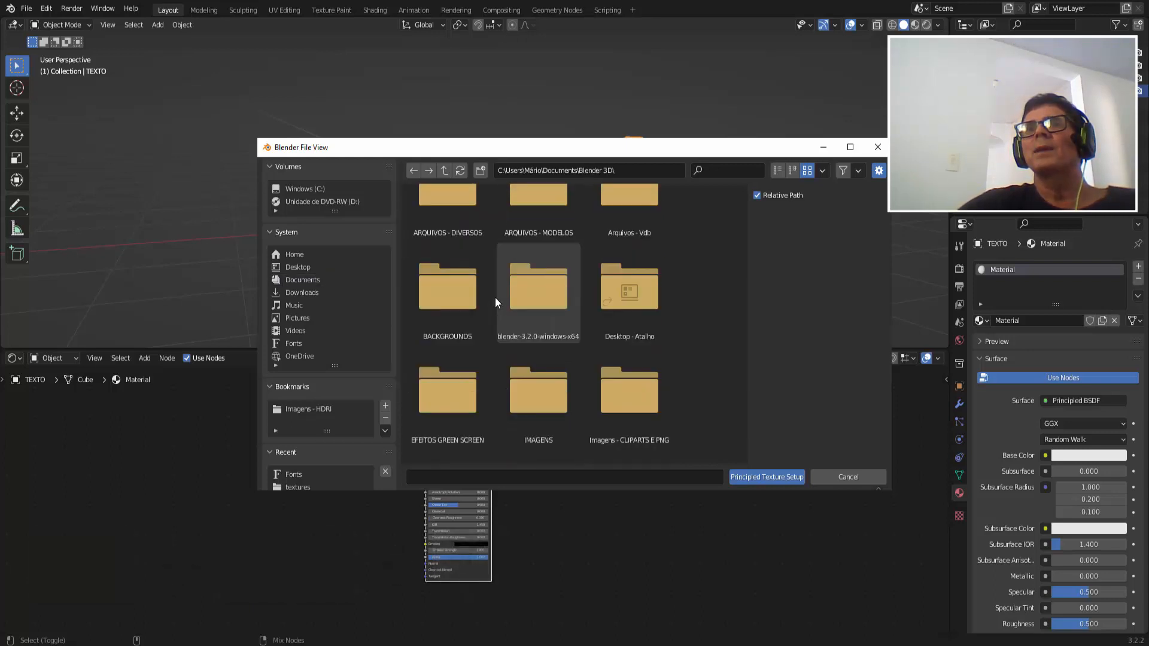
scroll(495, 296, down, 1)
scroll(495, 297, down, 1)
double_click(541, 303)
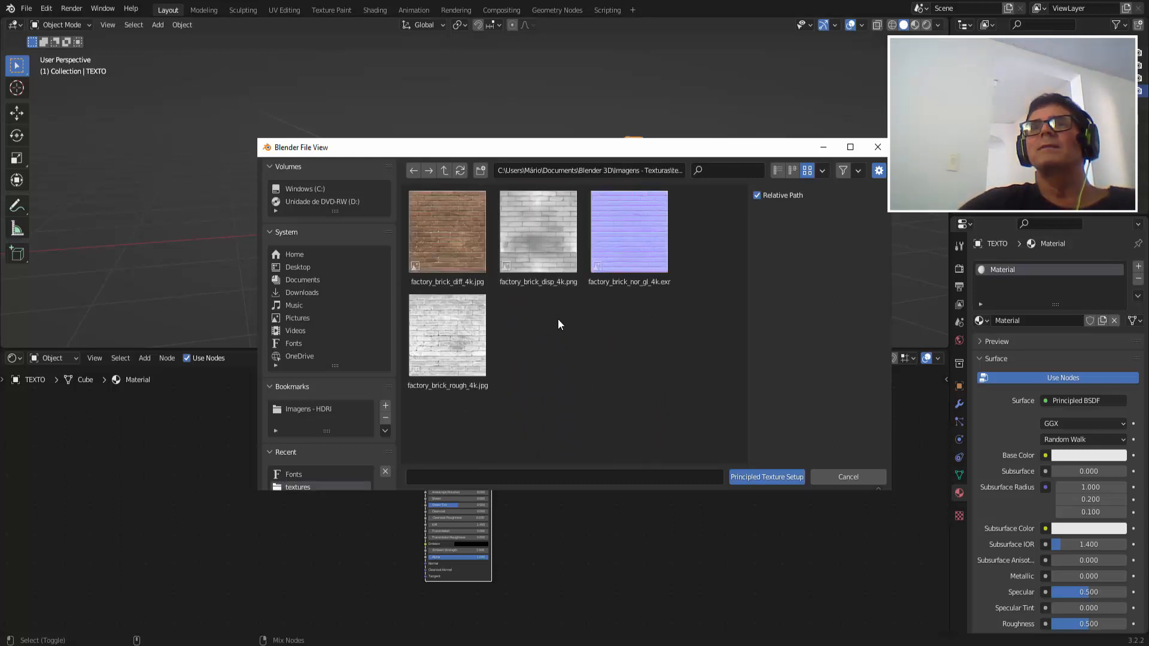
click(452, 256)
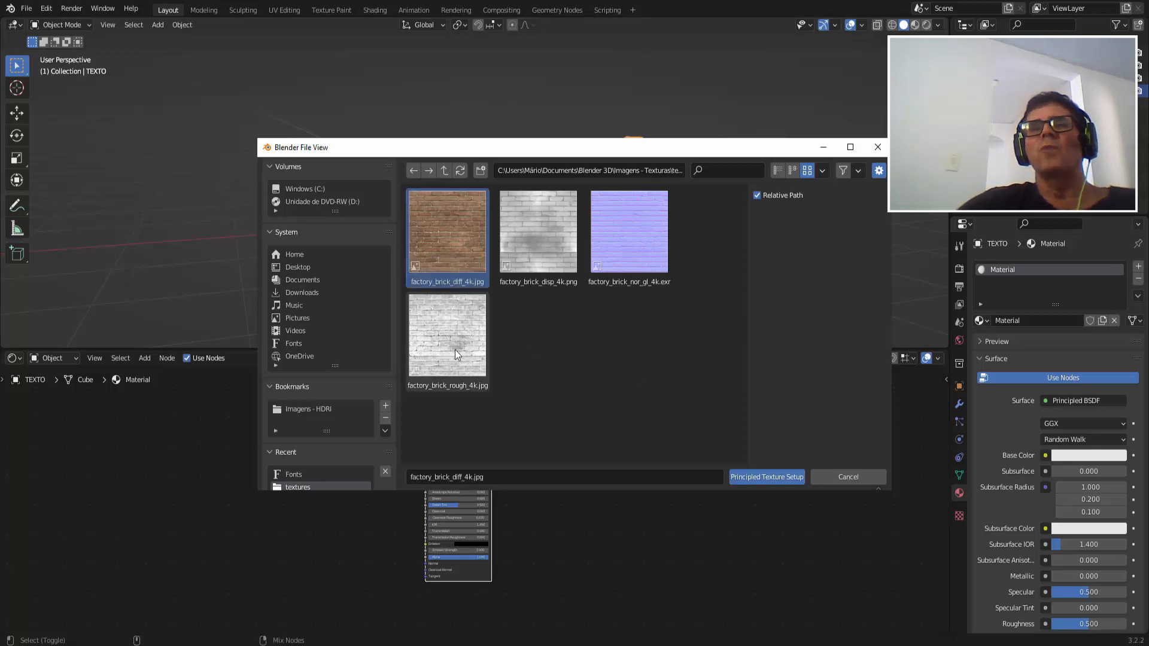
key(a)
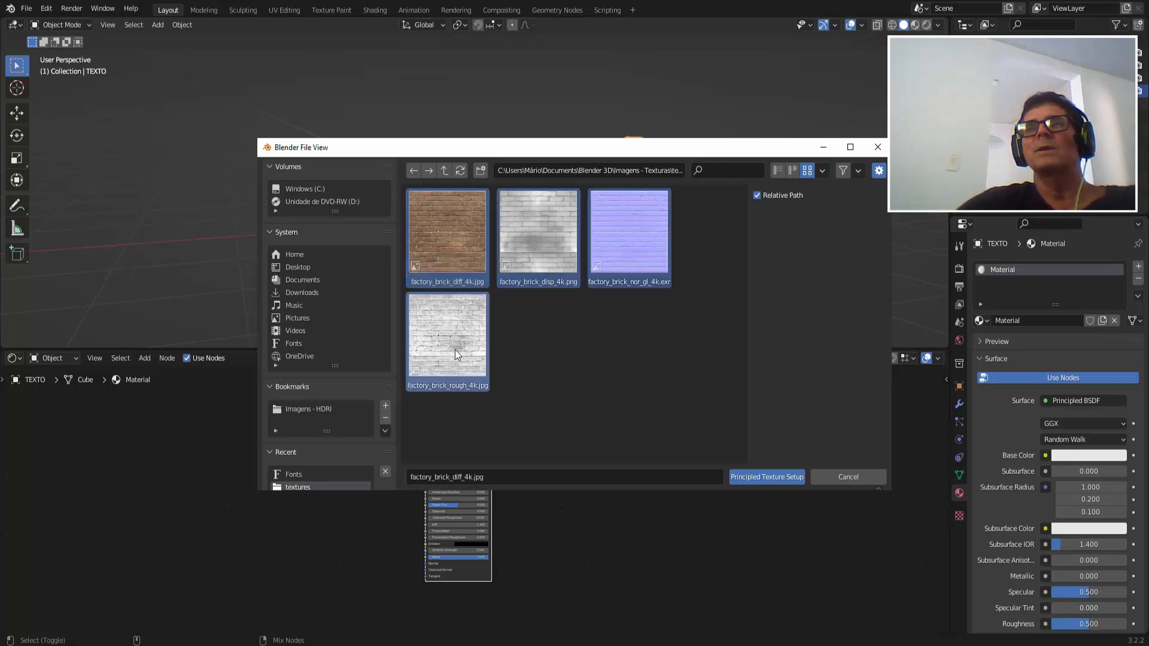
click(761, 477)
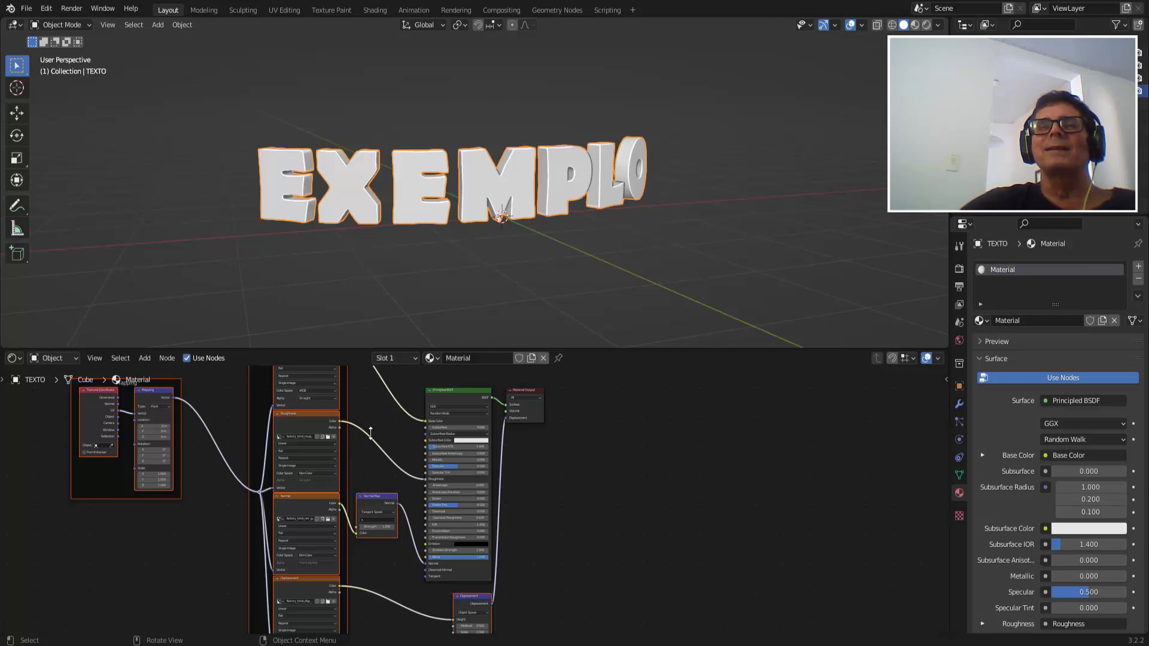
Enlarge the Shader Editor area to fit the node tree and display the 3D viewport in Material Preview shading.
drag(617, 349, 615, 229)
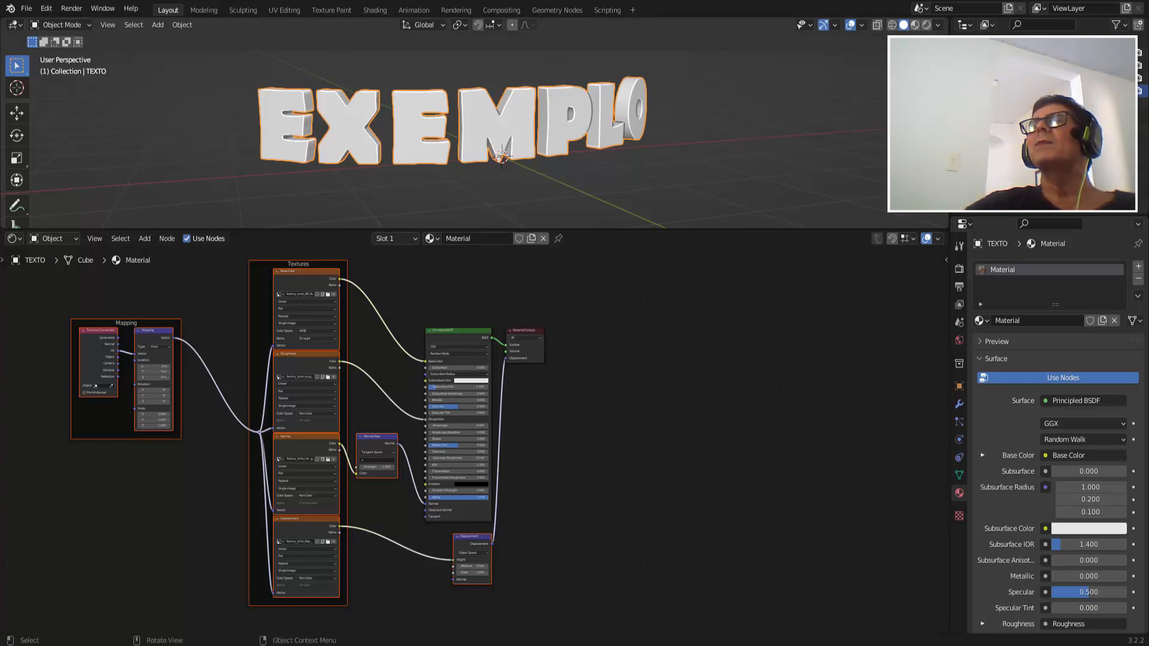
click(915, 25)
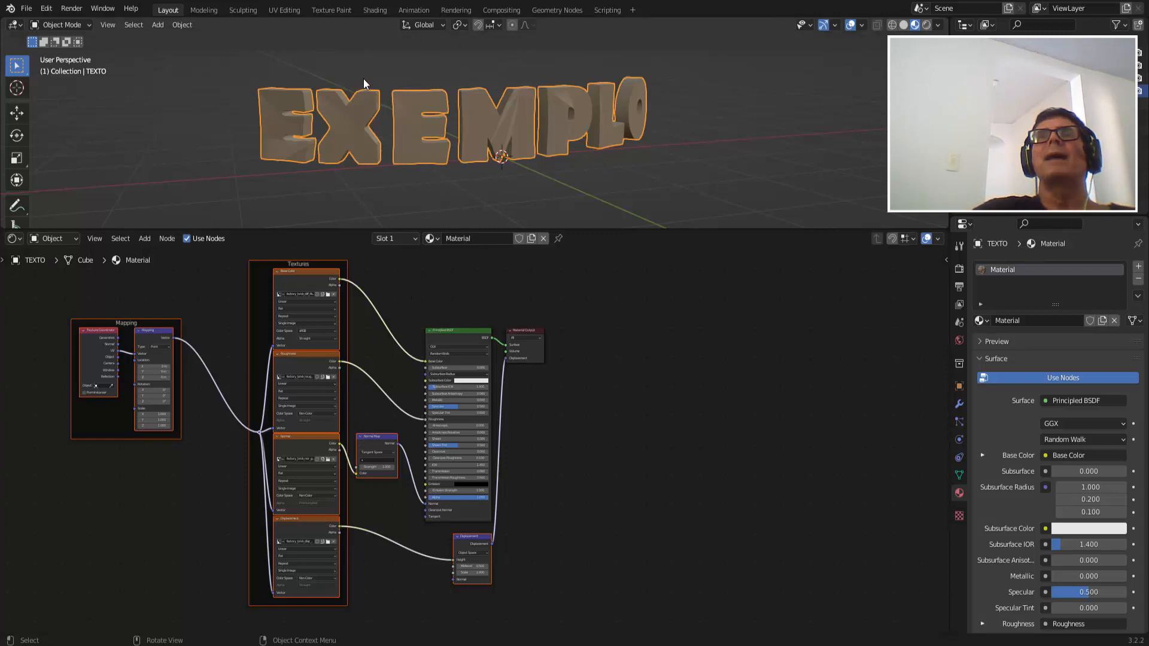
Switch to the UV Editing workspace and unwrap the entire text mesh with Smart UV Project at its default settings.
click(287, 10)
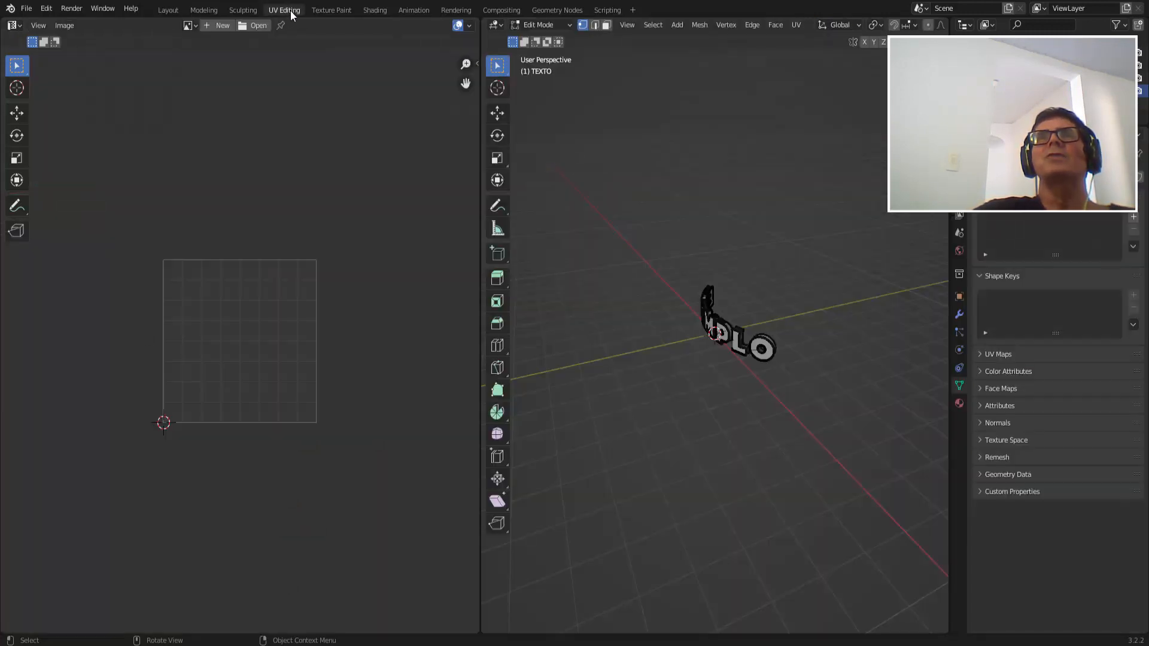
key(a)
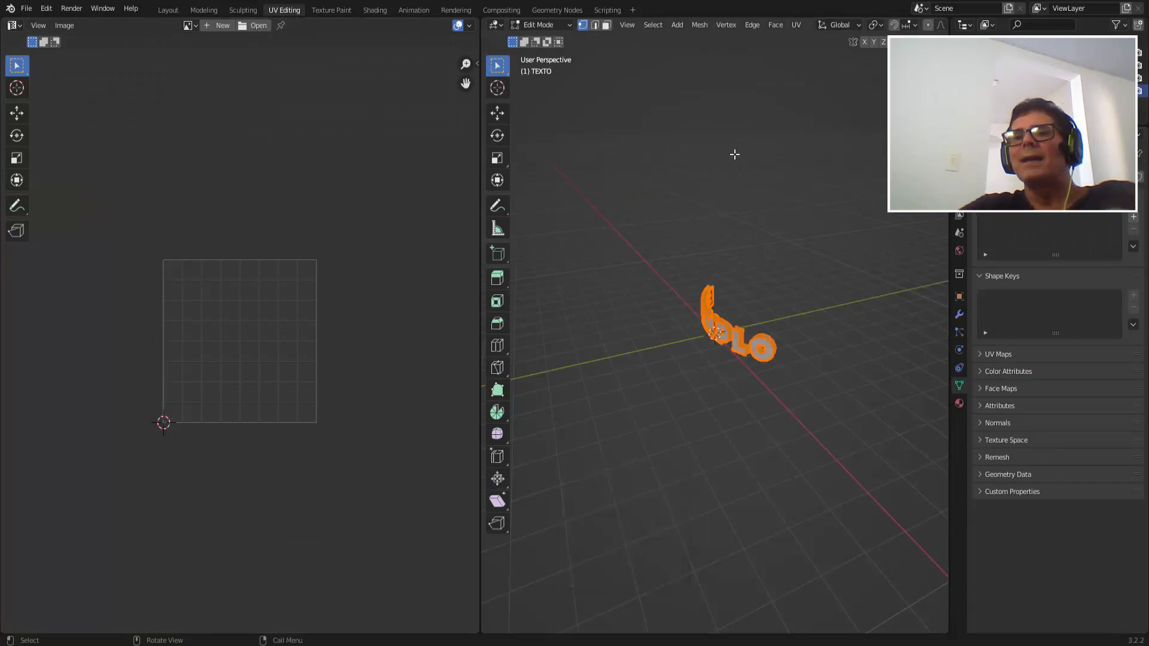
key(u)
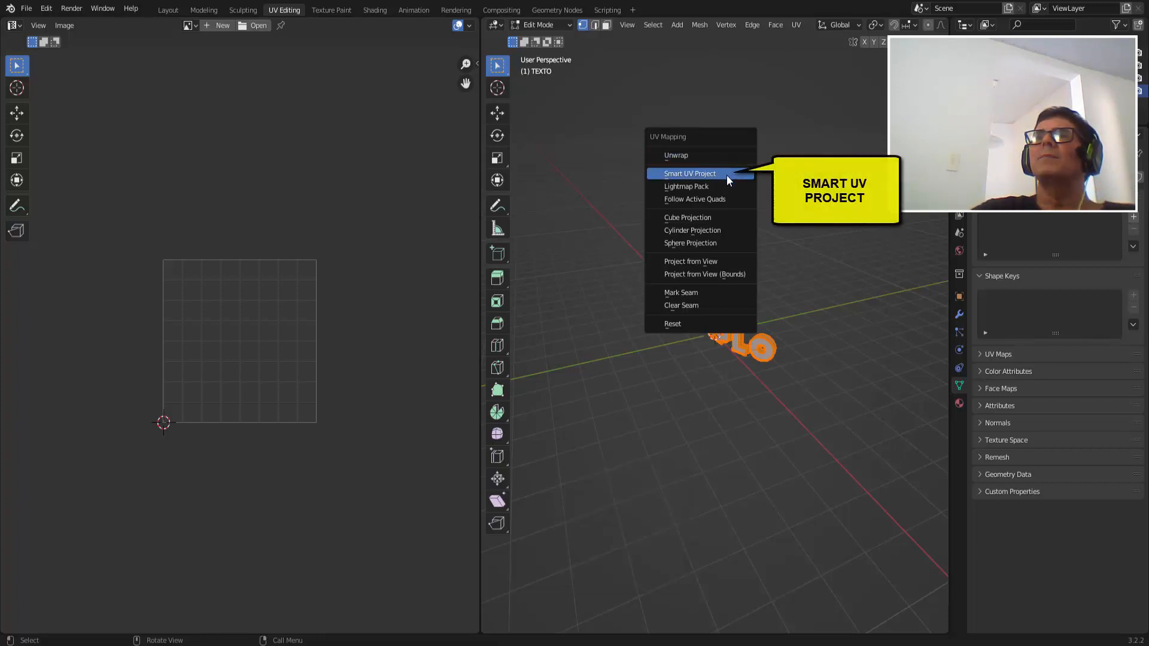
click(712, 174)
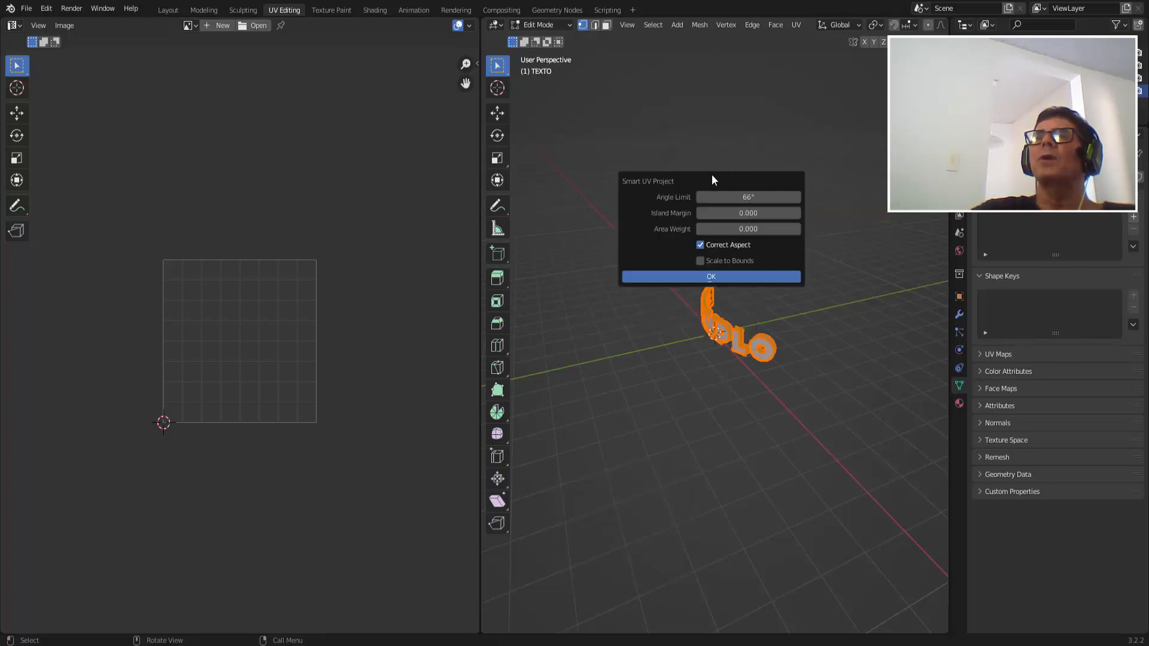
click(724, 277)
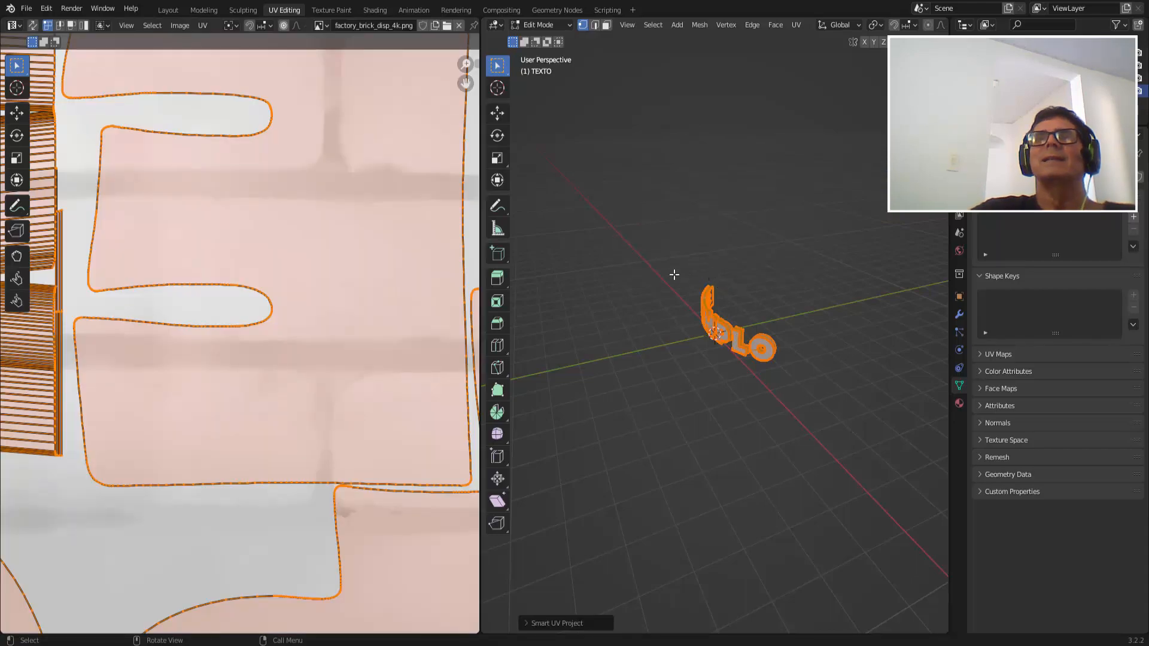
Scale all the text's UV islands up by about 2.68 over the brick image.
scroll(437, 264, down, 5)
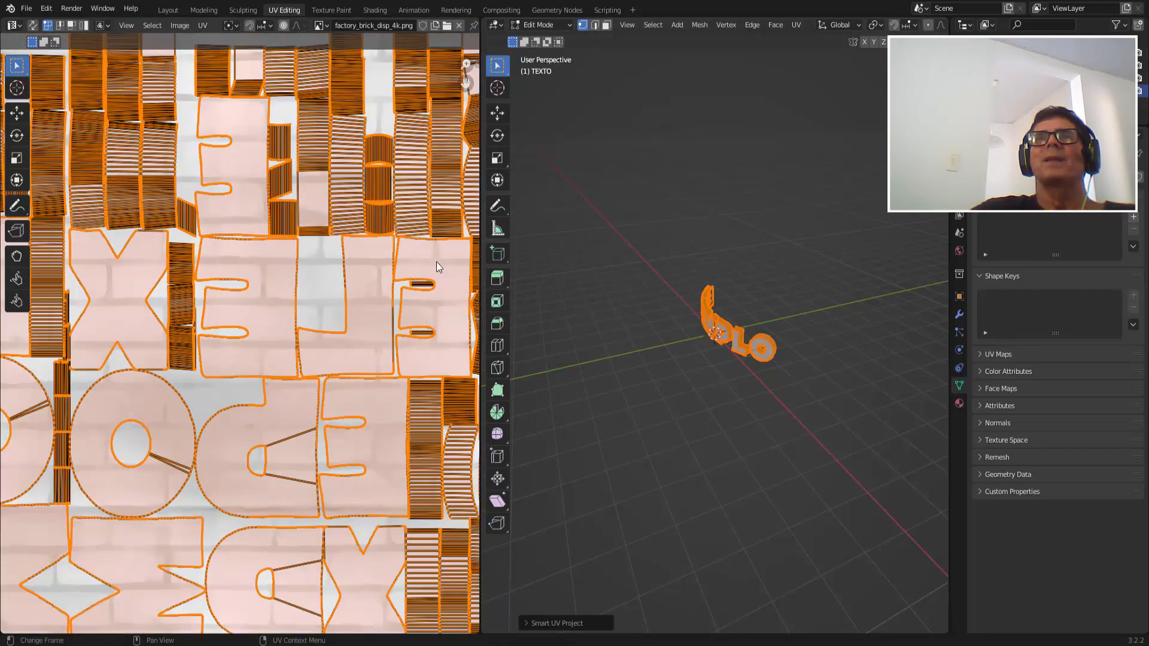
scroll(437, 264, down, 4)
scroll(436, 264, up, 1)
scroll(437, 264, down, 1)
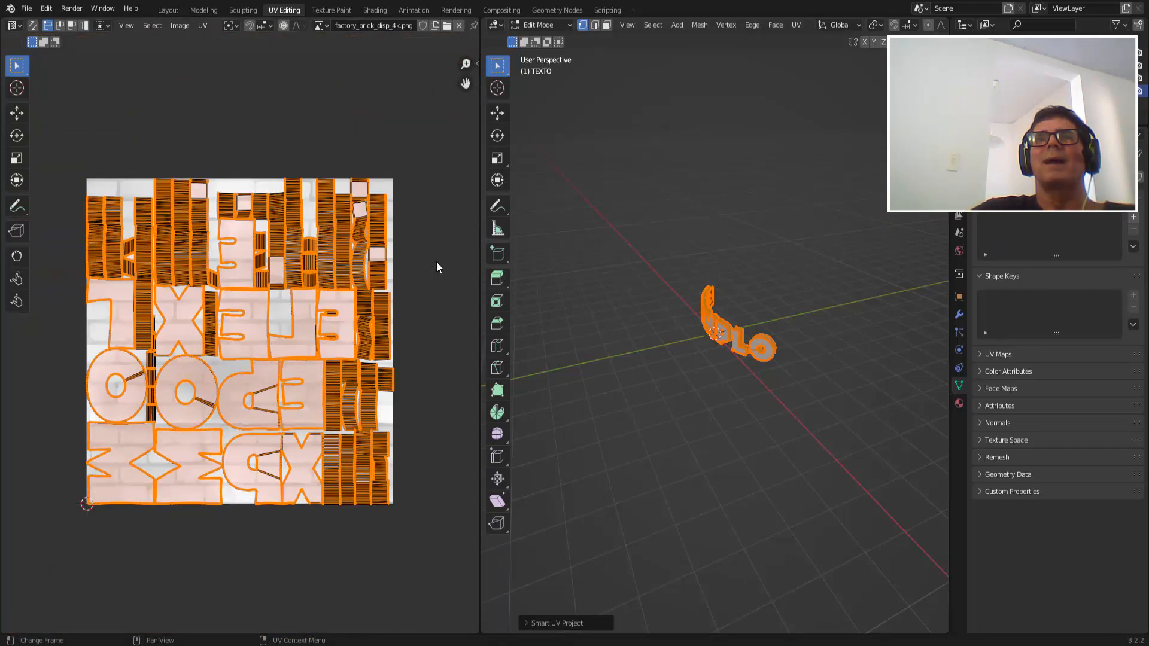
key(s)
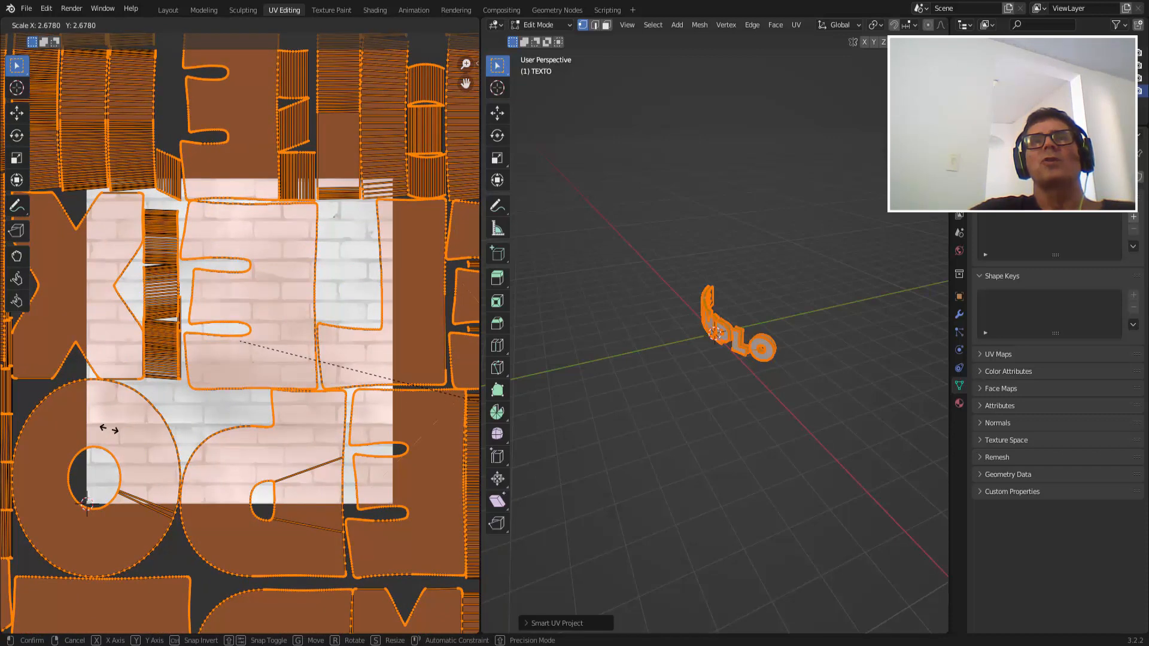
click(109, 429)
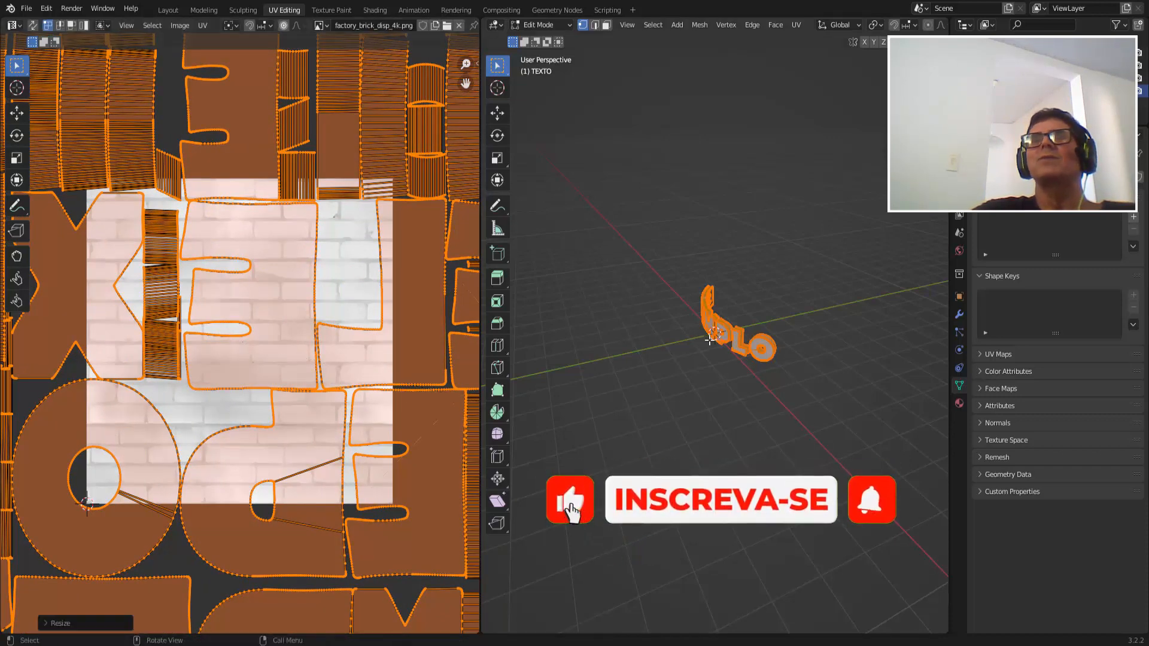
Return to the Layout workspace and examine the brick texture on the text's front and sides up close.
click(169, 10)
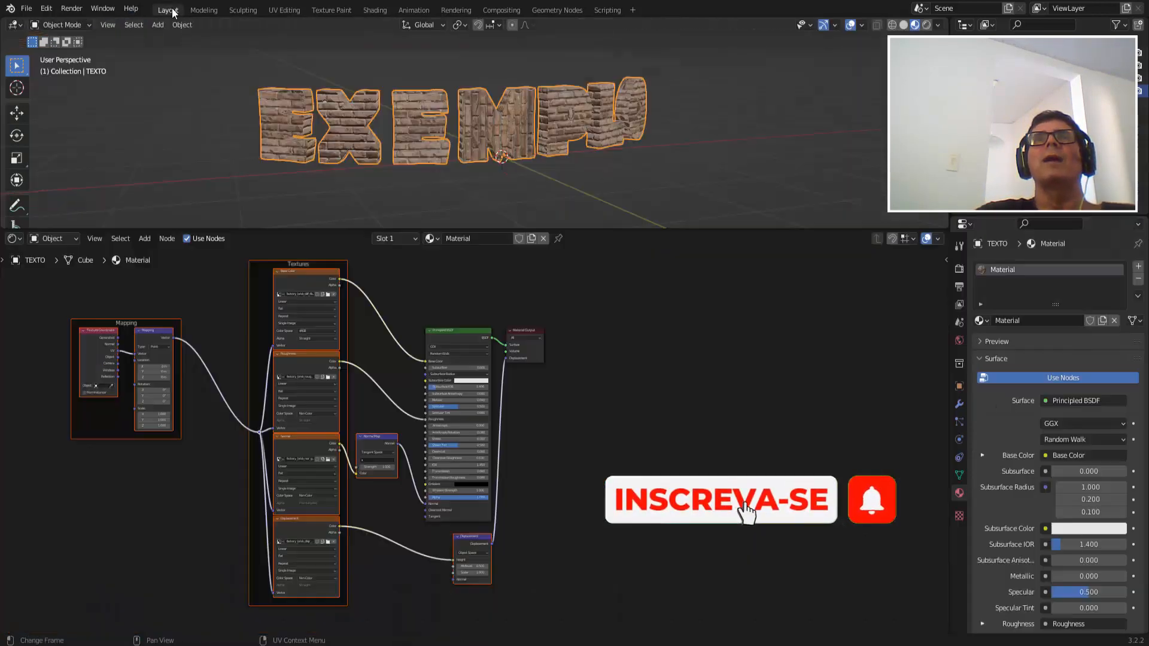
middle_drag(440, 175, 748, 195)
scroll(351, 134, up, 4)
middle_drag(892, 193, 82, 173)
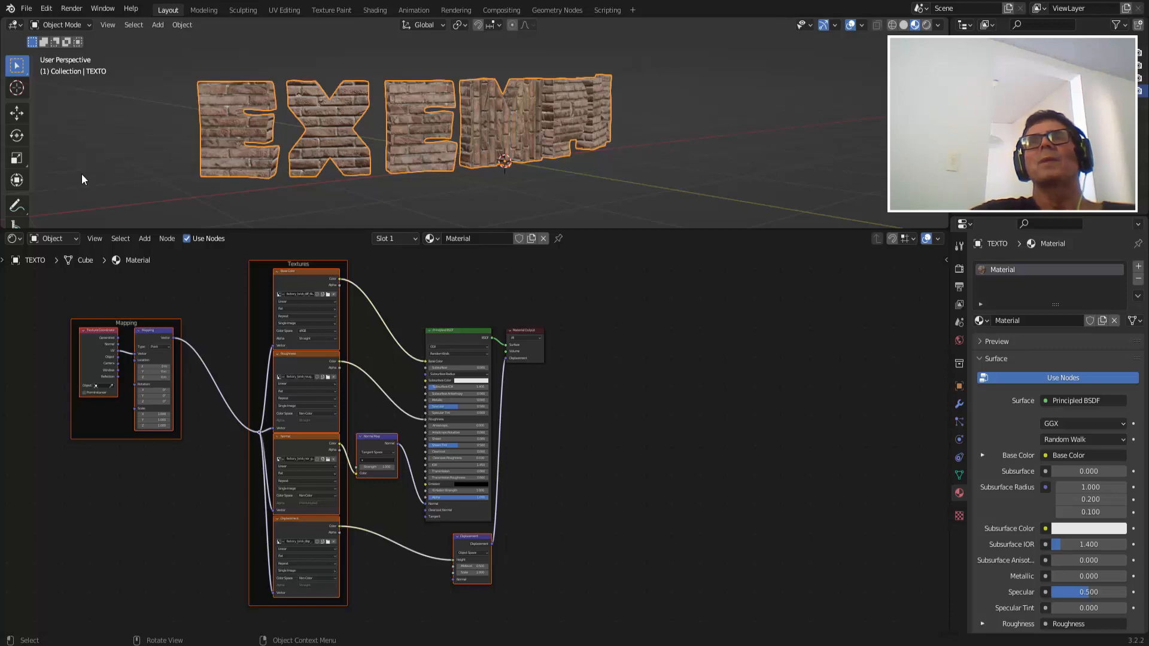